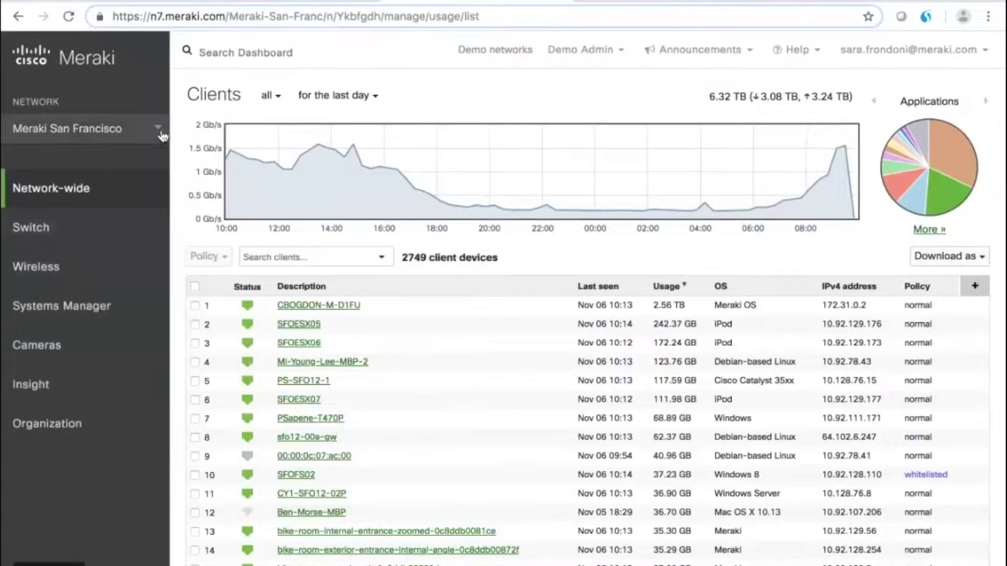
Look over the list of available networks and the Clients page's detailed application usage, closing each again.
{"action": "left_click", "coordinate": [159, 135]}
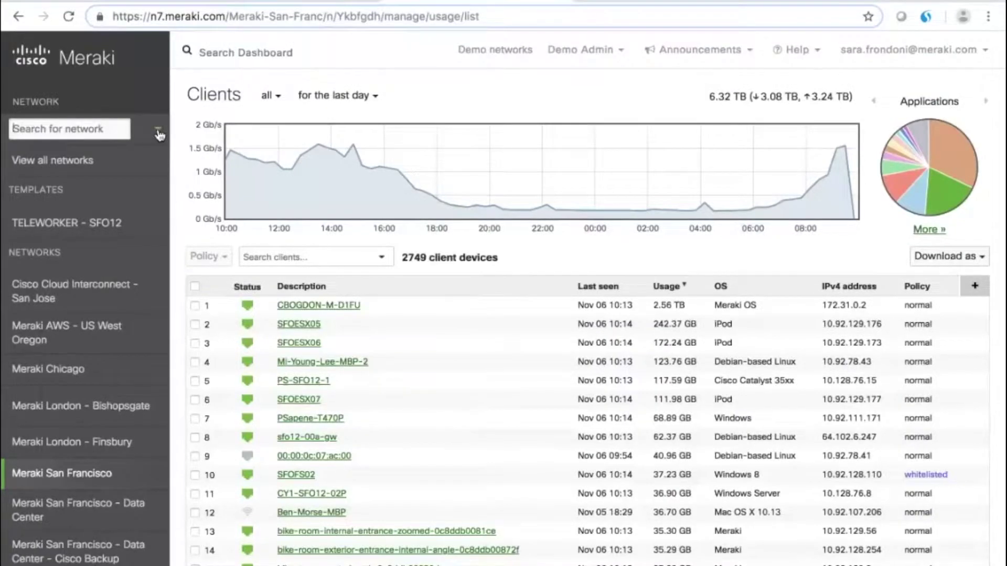
{"action": "left_click", "coordinate": [160, 135]}
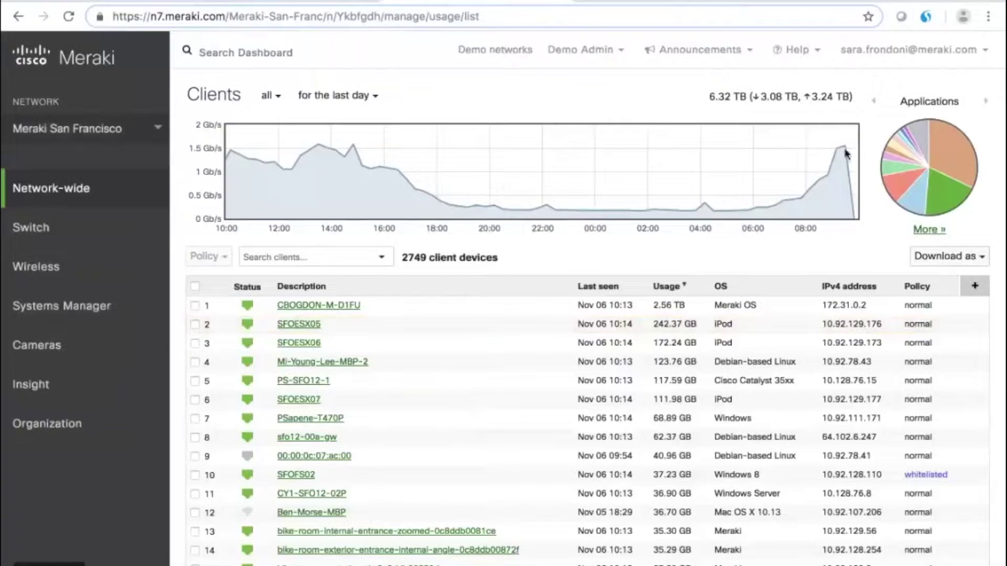
{"action": "left_click", "coordinate": [928, 229]}
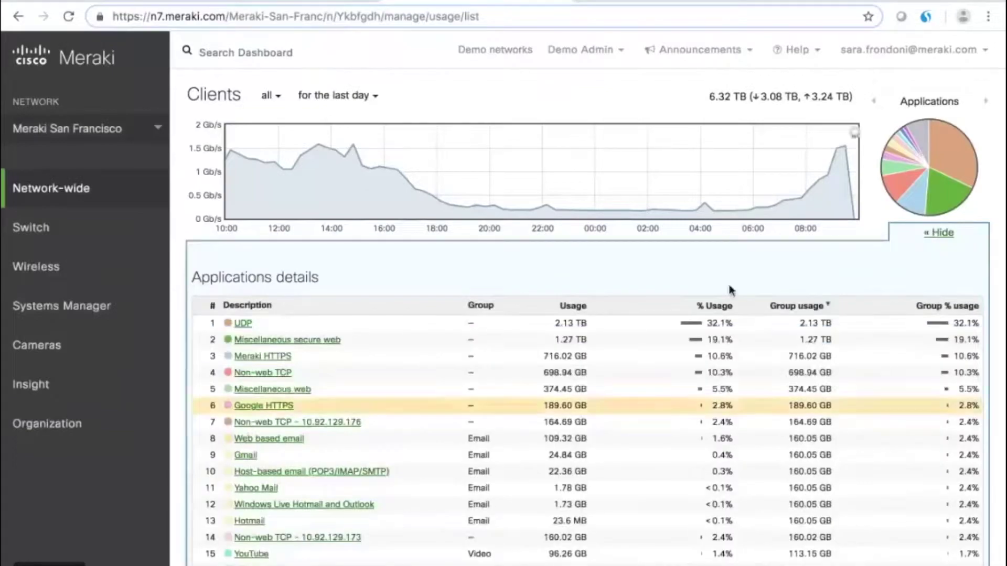
{"action": "left_click", "coordinate": [938, 239]}
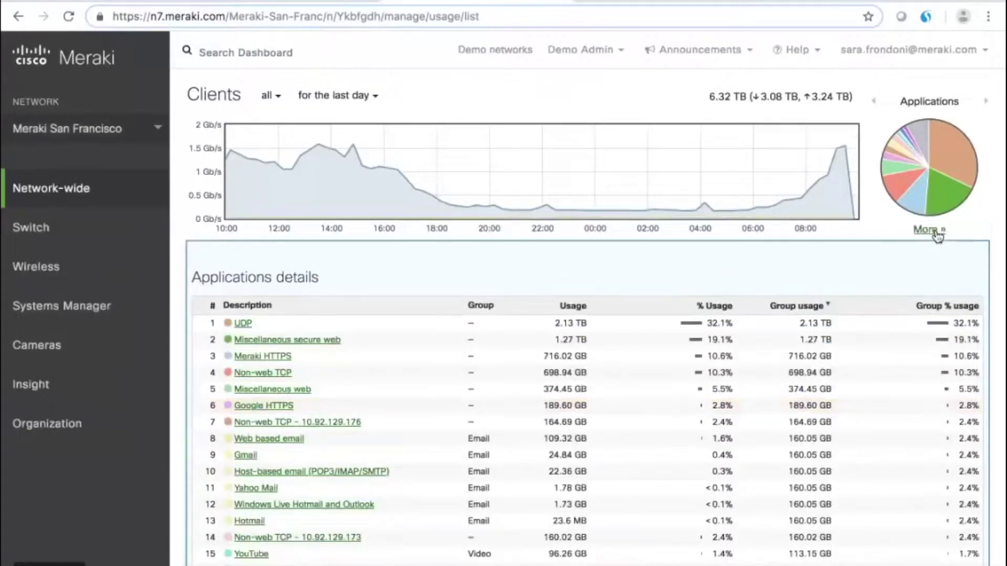
Open the details page of client sfods01 and show its application usage broken down by destination.
{"action": "scroll", "coordinate": [383, 429], "scroll_direction": "down", "scroll_amount": 4}
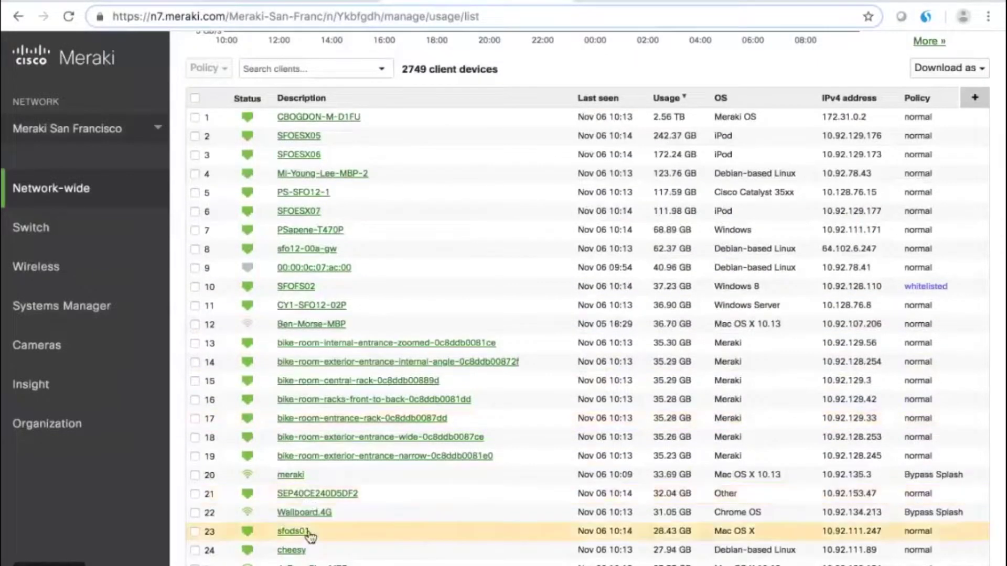
{"action": "left_click", "coordinate": [293, 531]}
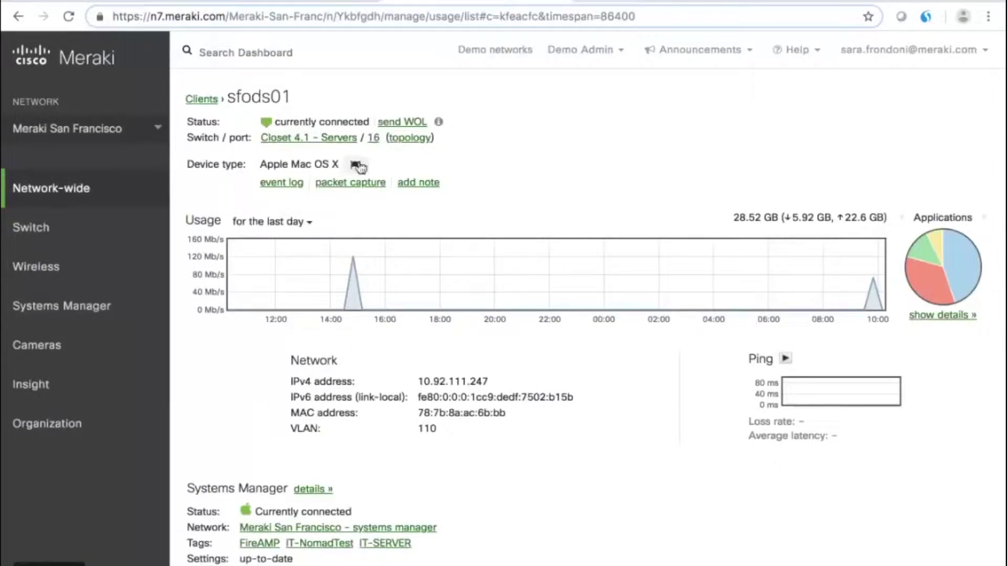
{"action": "scroll", "coordinate": [423, 252], "scroll_direction": "down", "scroll_amount": 3}
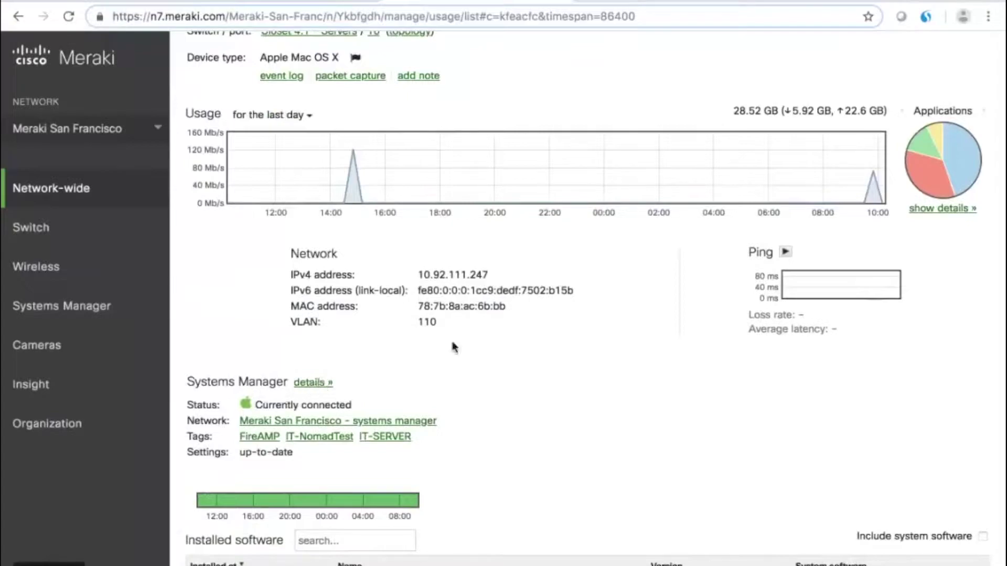
{"action": "left_click", "coordinate": [941, 208]}
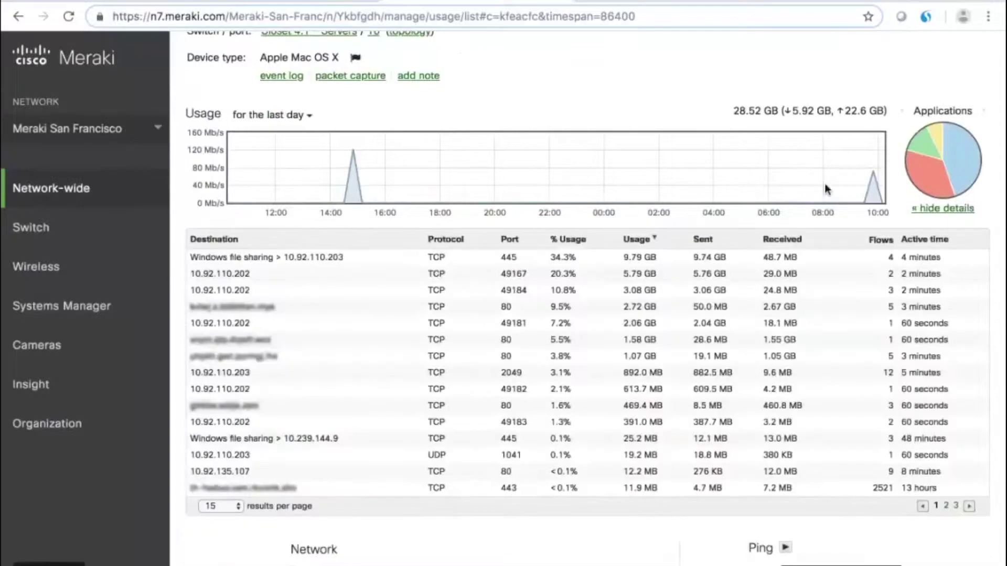
{"action": "scroll", "coordinate": [298, 329], "scroll_direction": "up", "scroll_amount": 3}
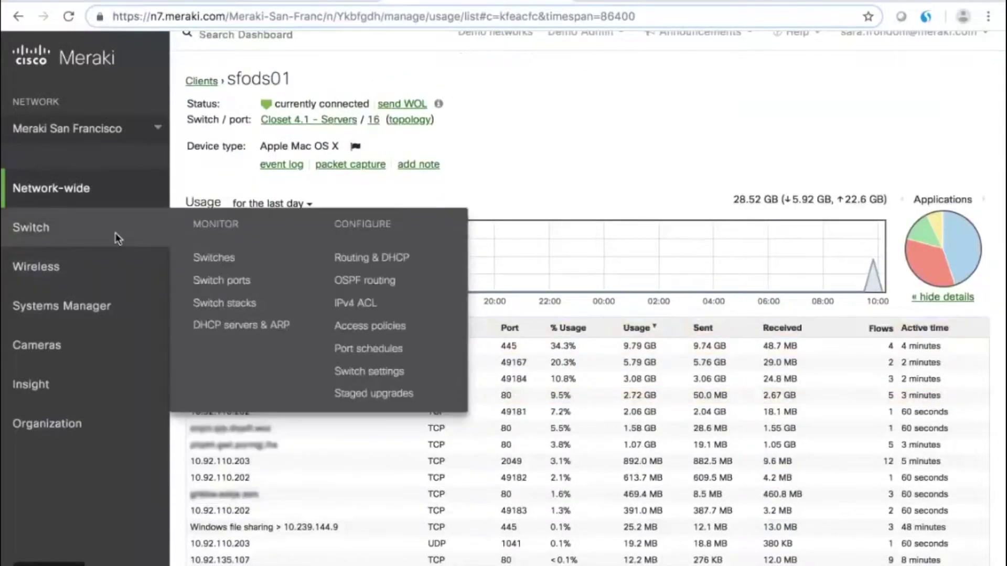
Open the network-wide Topology, the Switches list and the wireless Access points list in separate browser tabs.
{"action": "mouse_move", "coordinate": [149, 182]}
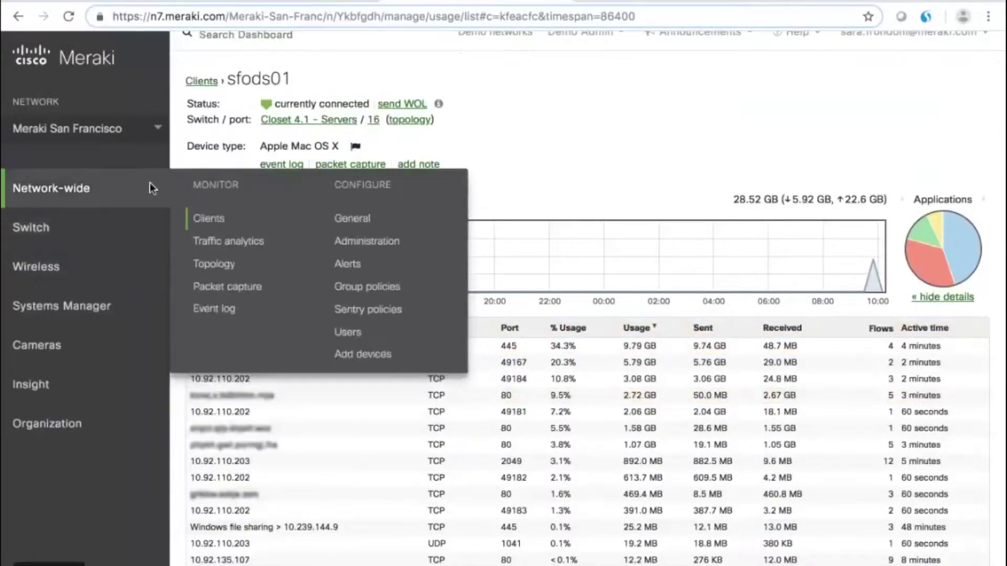
{"action": "right_click", "coordinate": [220, 267]}
{"action": "left_click", "coordinate": [234, 272]}
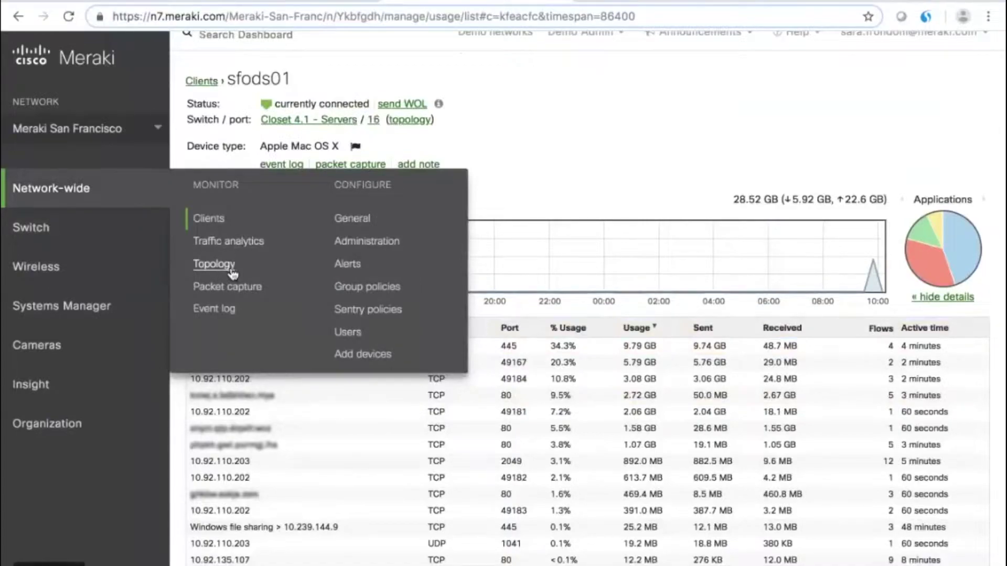
{"action": "mouse_move", "coordinate": [99, 247]}
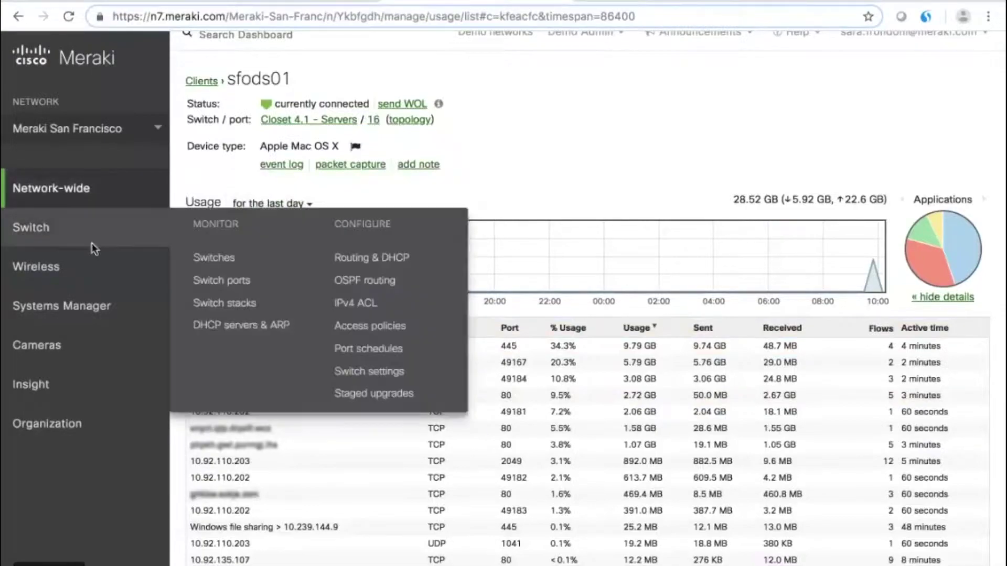
{"action": "right_click", "coordinate": [211, 262]}
{"action": "left_click", "coordinate": [247, 270]}
{"action": "mouse_move", "coordinate": [79, 266]}
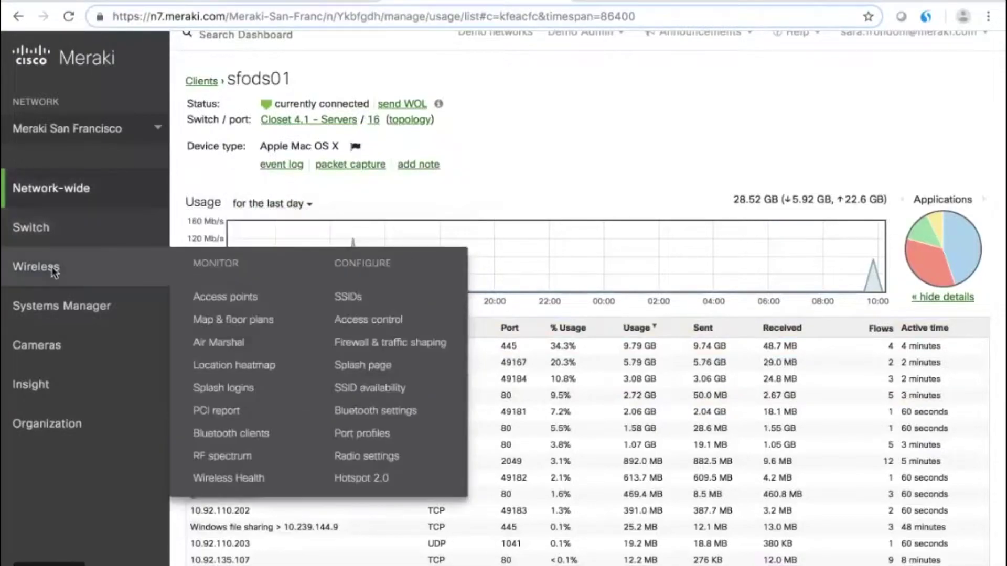
{"action": "right_click", "coordinate": [201, 309]}
{"action": "left_click", "coordinate": [236, 303]}
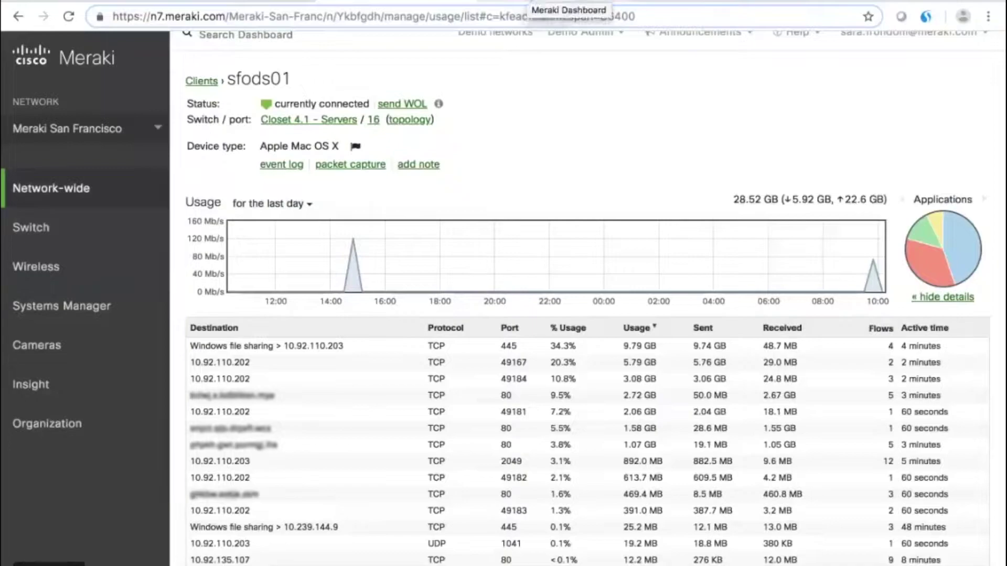
Examine the L2 topology map in its own tab, including the 1.1 Access stack and access point 1.01.
{"action": "left_click", "coordinate": [410, 119]}
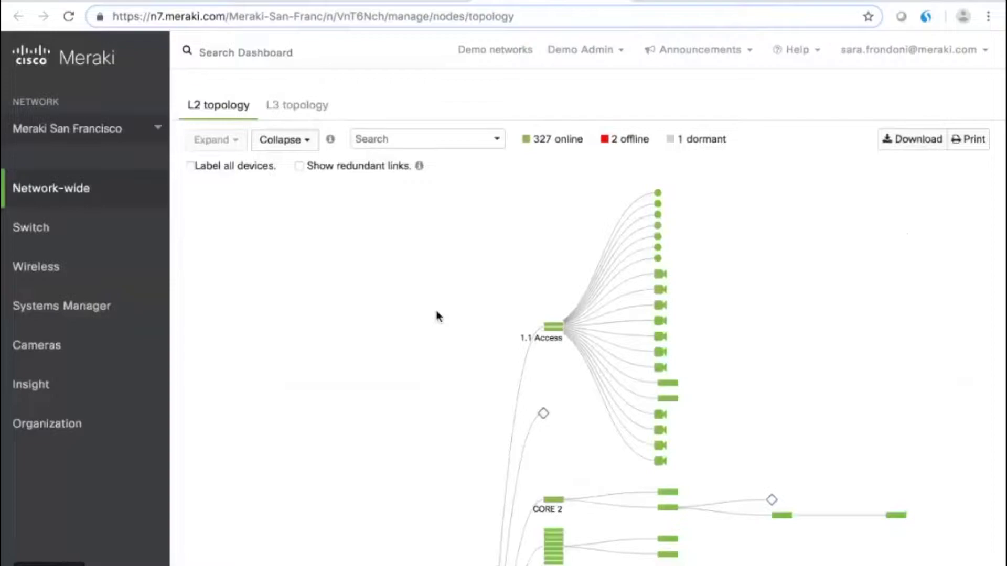
{"action": "scroll", "coordinate": [438, 316], "scroll_direction": "down", "scroll_amount": 3}
{"action": "scroll", "coordinate": [438, 316], "scroll_direction": "up", "scroll_amount": 3}
{"action": "mouse_move", "coordinate": [547, 326]}
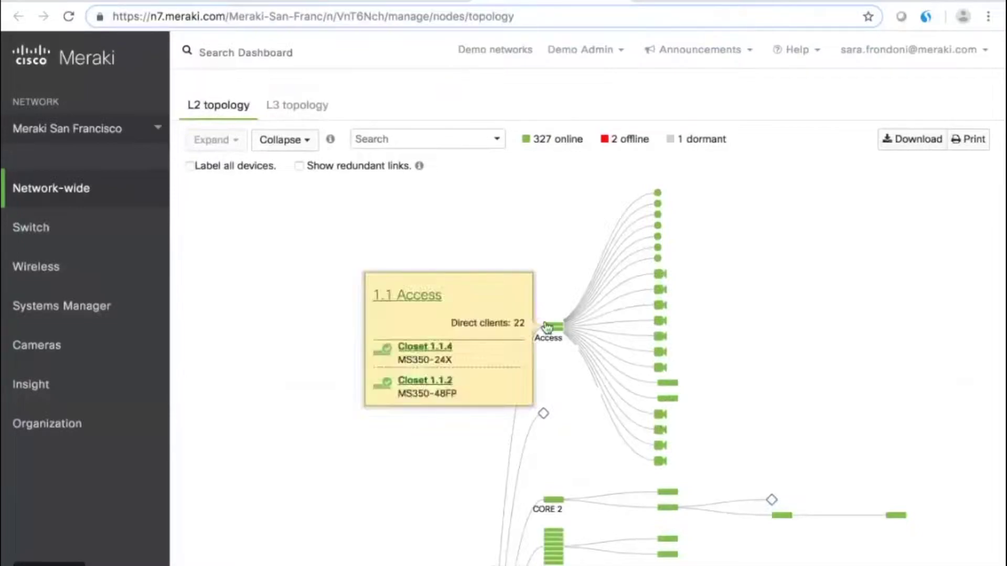
{"action": "mouse_move", "coordinate": [650, 233]}
{"action": "scroll", "coordinate": [681, 381], "scroll_direction": "down", "scroll_amount": 2}
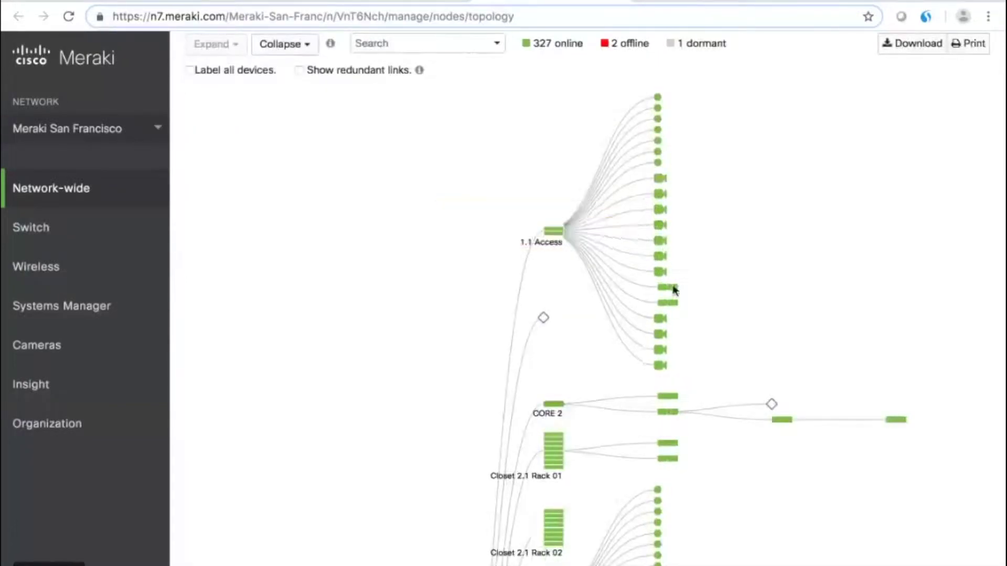
{"action": "scroll", "coordinate": [668, 354], "scroll_direction": "up", "scroll_amount": 2}
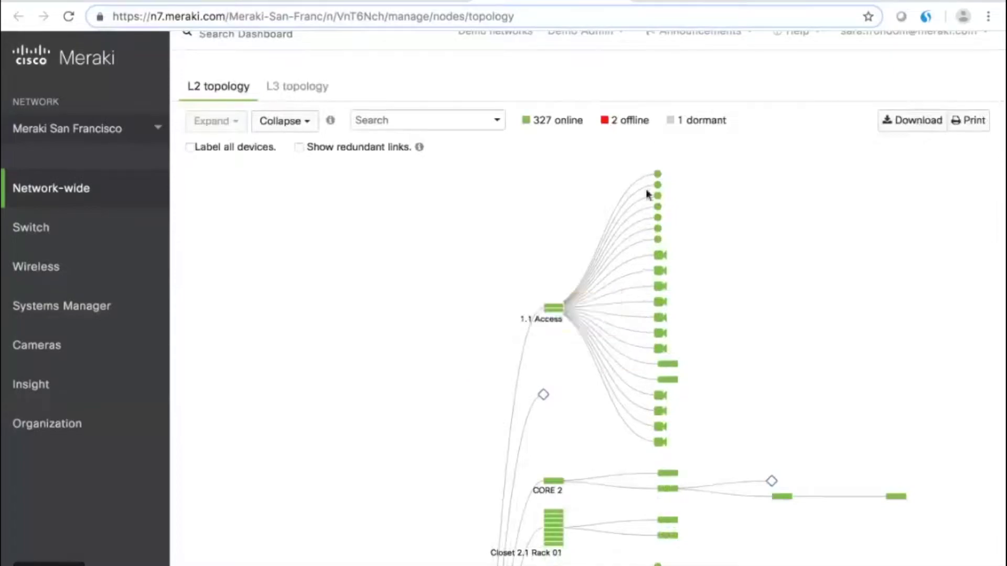
{"action": "mouse_move", "coordinate": [515, 266]}
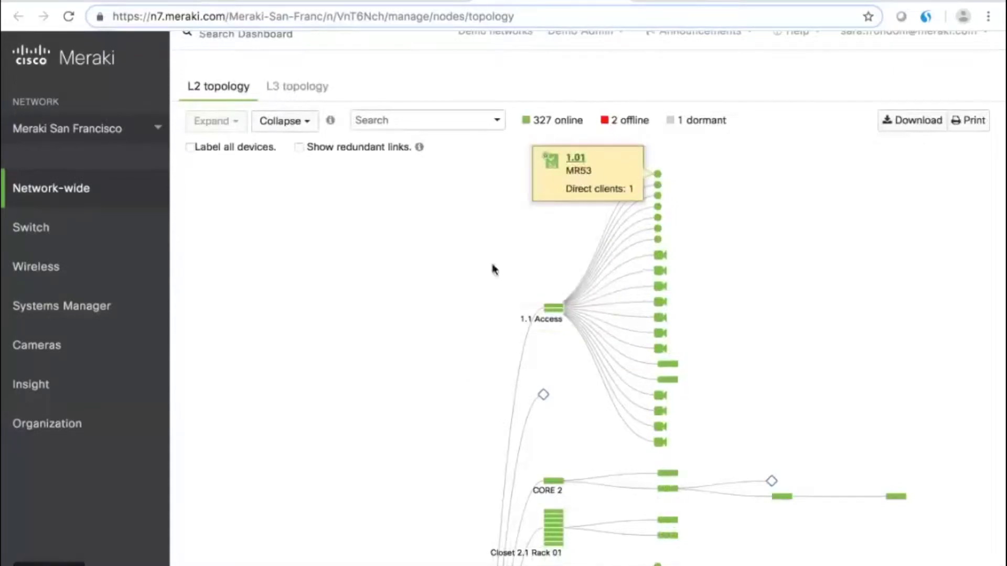
{"action": "scroll", "coordinate": [380, 344], "scroll_direction": "up", "scroll_amount": 1}
{"action": "scroll", "coordinate": [380, 344], "scroll_direction": "down", "scroll_amount": 8}
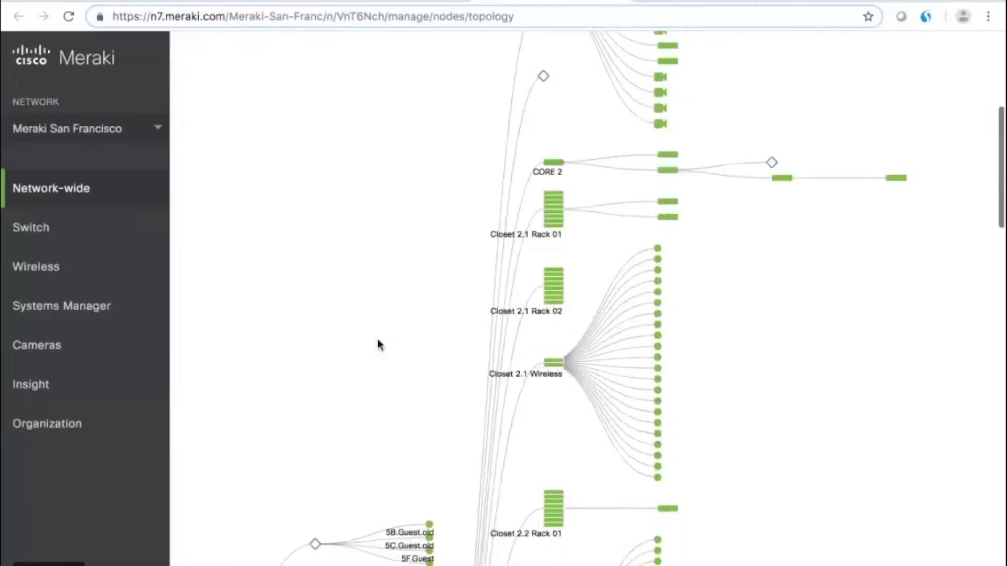
{"action": "scroll", "coordinate": [380, 345], "scroll_direction": "up", "scroll_amount": 8}
{"action": "scroll", "coordinate": [551, 328], "scroll_direction": "down", "scroll_amount": 1}
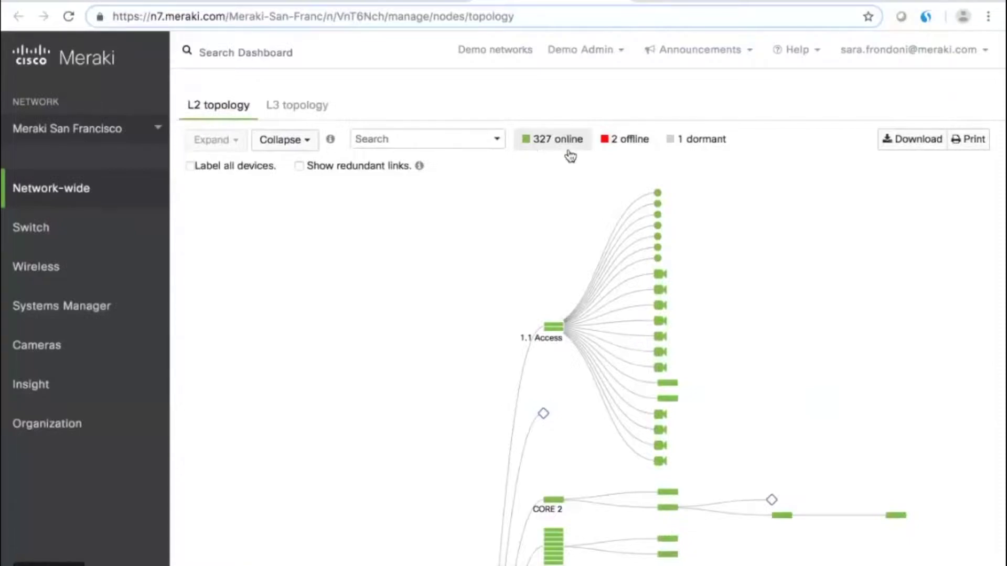
Filter the L2 topology to offline devices and inspect where they sit in the map.
{"action": "left_click", "coordinate": [622, 144]}
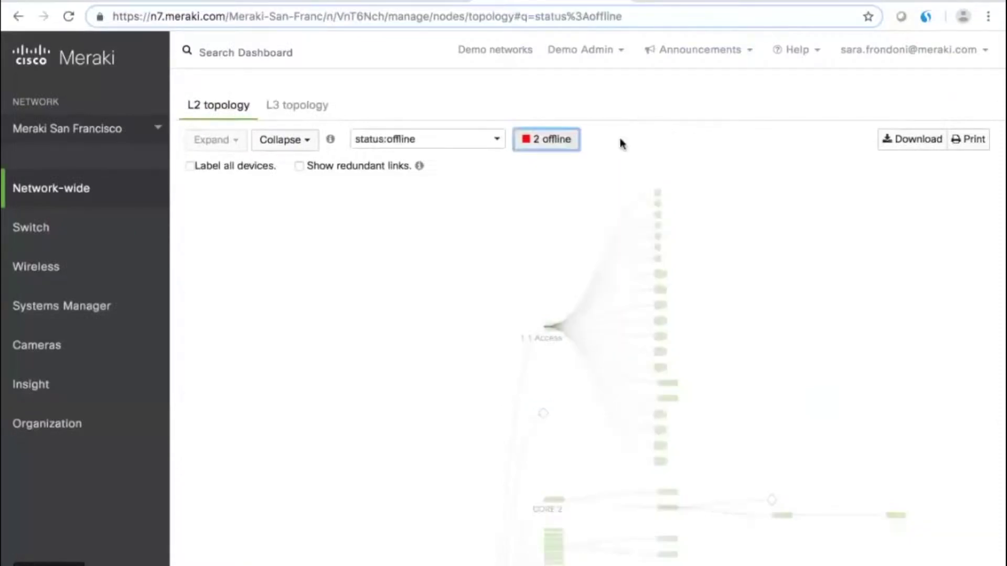
{"action": "scroll", "coordinate": [640, 291], "scroll_direction": "down", "scroll_amount": 5}
{"action": "scroll", "coordinate": [642, 298], "scroll_direction": "down", "scroll_amount": 10}
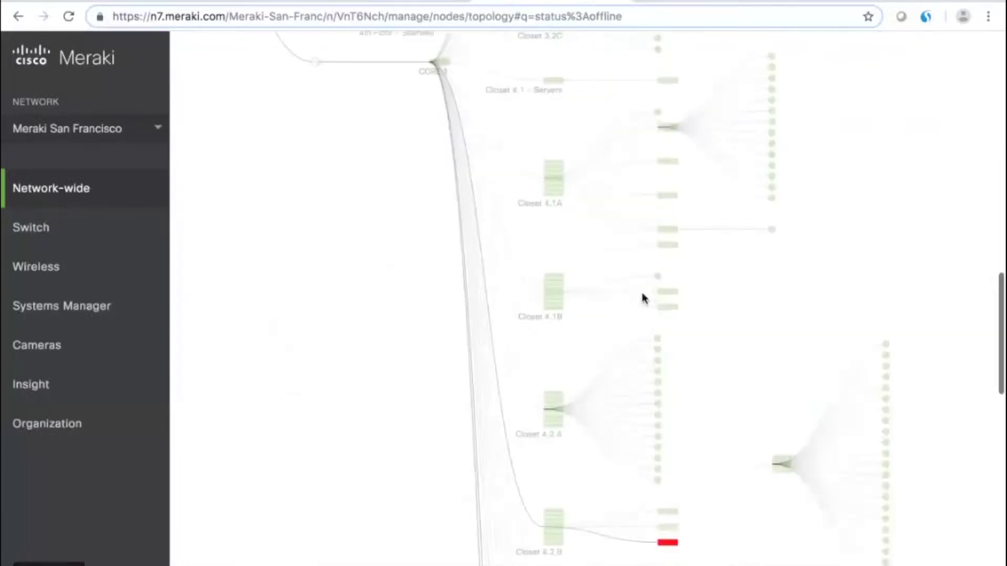
{"action": "mouse_move", "coordinate": [673, 285]}
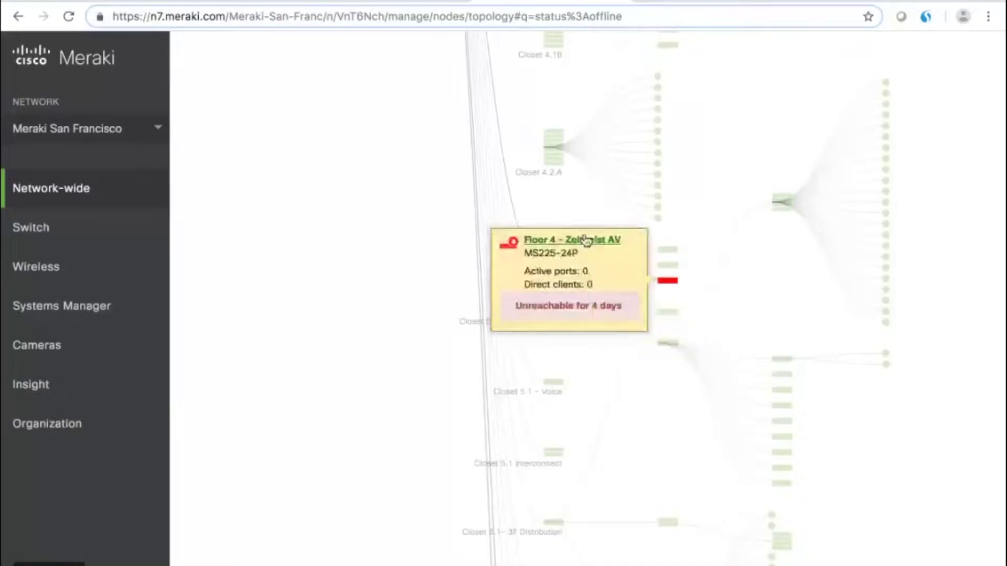
{"action": "scroll", "coordinate": [653, 343], "scroll_direction": "down", "scroll_amount": 9}
{"action": "scroll", "coordinate": [653, 346], "scroll_direction": "down", "scroll_amount": 1}
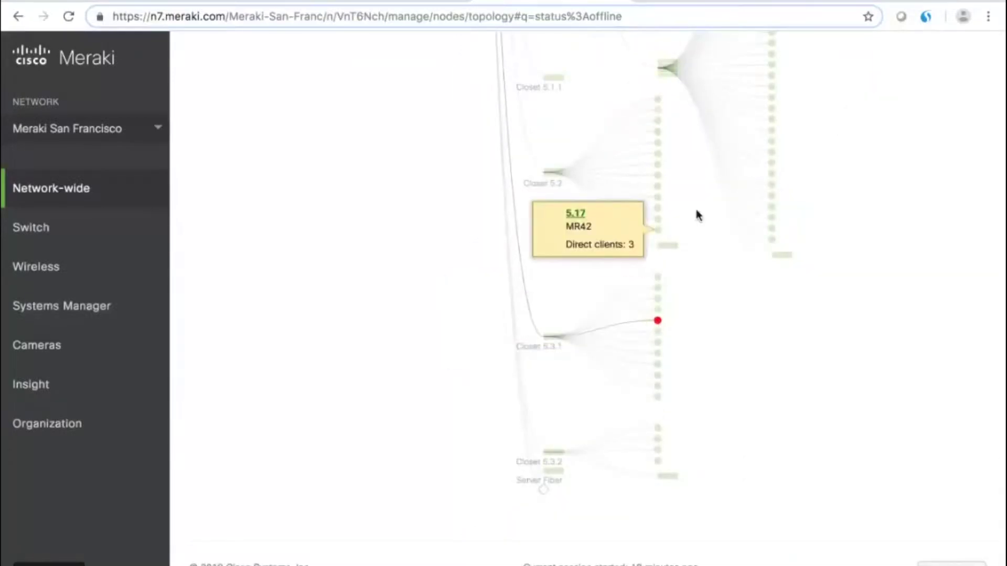
{"action": "scroll", "coordinate": [697, 215], "scroll_direction": "up", "scroll_amount": 10}
{"action": "scroll", "coordinate": [697, 215], "scroll_direction": "up", "scroll_amount": 5}
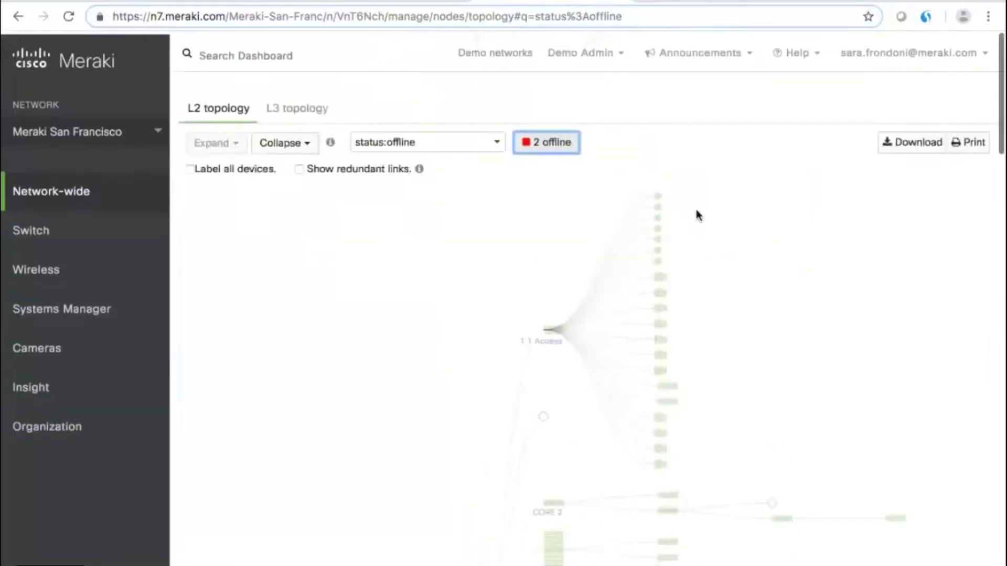
Clear the status:offline filter from the topology search.
{"action": "left_click", "coordinate": [435, 140]}
{"action": "left_click_drag", "start_coordinate": [435, 140], "coordinate": [359, 137]}
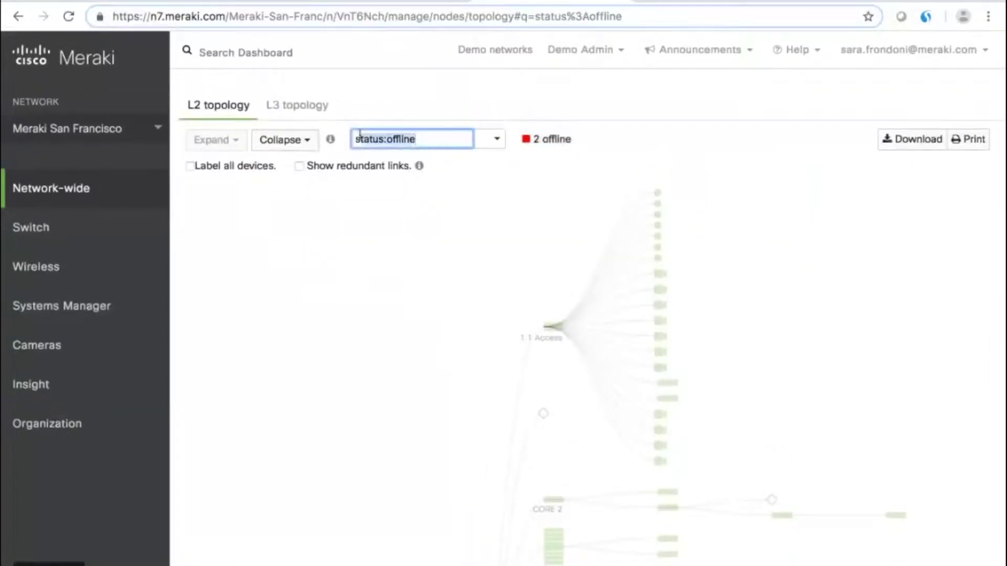
{"action": "key", "text": "BackSpace"}
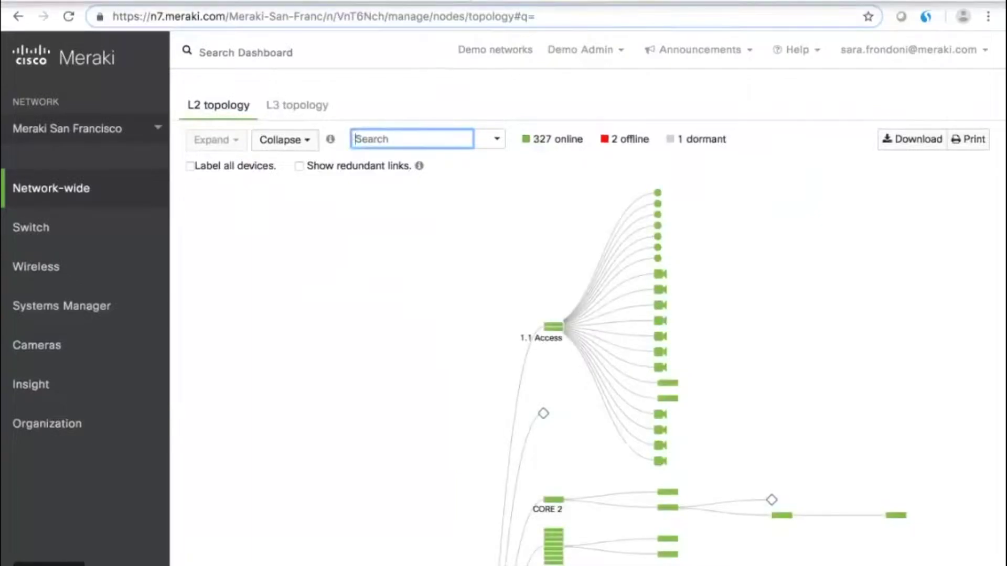
Revisit the sfods01 client page for its topology link, and view the L3 topology in the topology tab.
{"action": "left_click", "coordinate": [383, 26]}
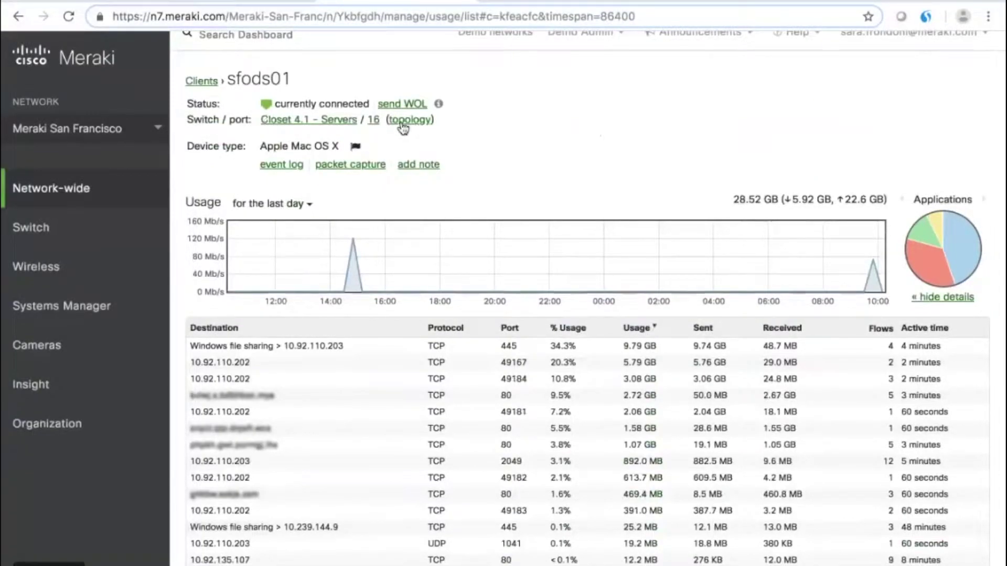
{"action": "left_click", "coordinate": [406, 126]}
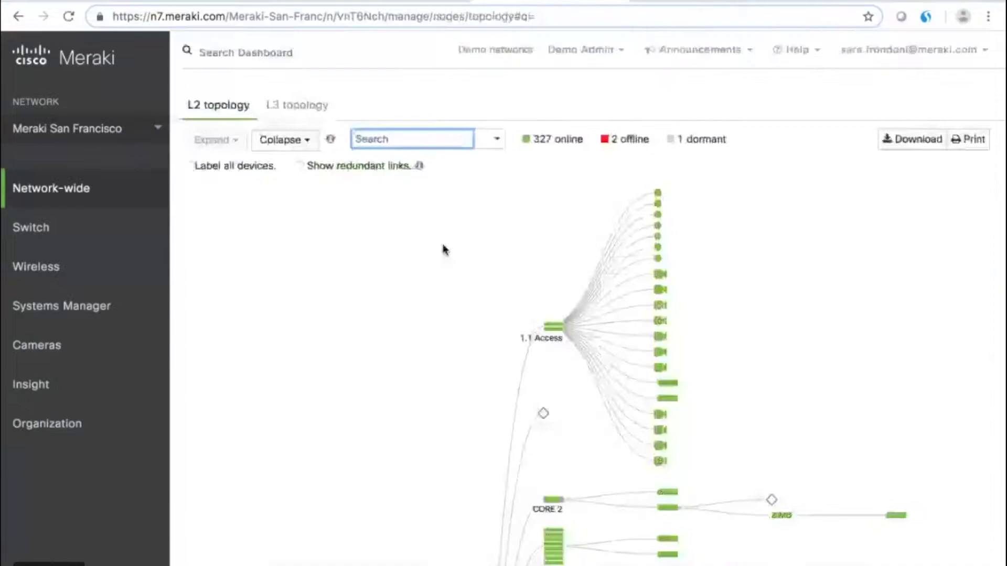
{"action": "scroll", "coordinate": [471, 331], "scroll_direction": "down", "scroll_amount": 3}
{"action": "scroll", "coordinate": [470, 330], "scroll_direction": "up", "scroll_amount": 3}
{"action": "left_click", "coordinate": [313, 106]}
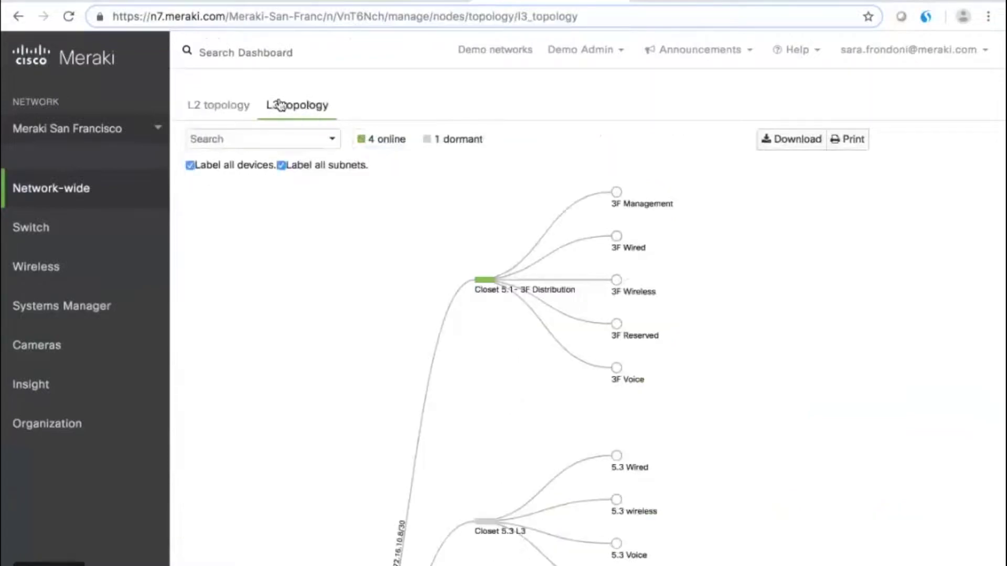
Return to the L2 topology and examine the device and link details along the map.
{"action": "left_click", "coordinate": [211, 107]}
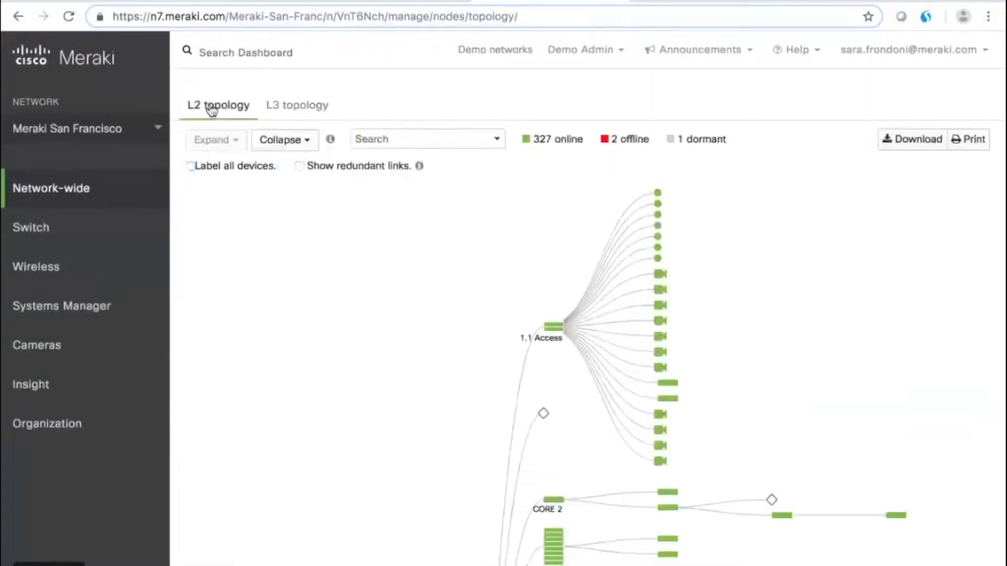
{"action": "mouse_move", "coordinate": [543, 416]}
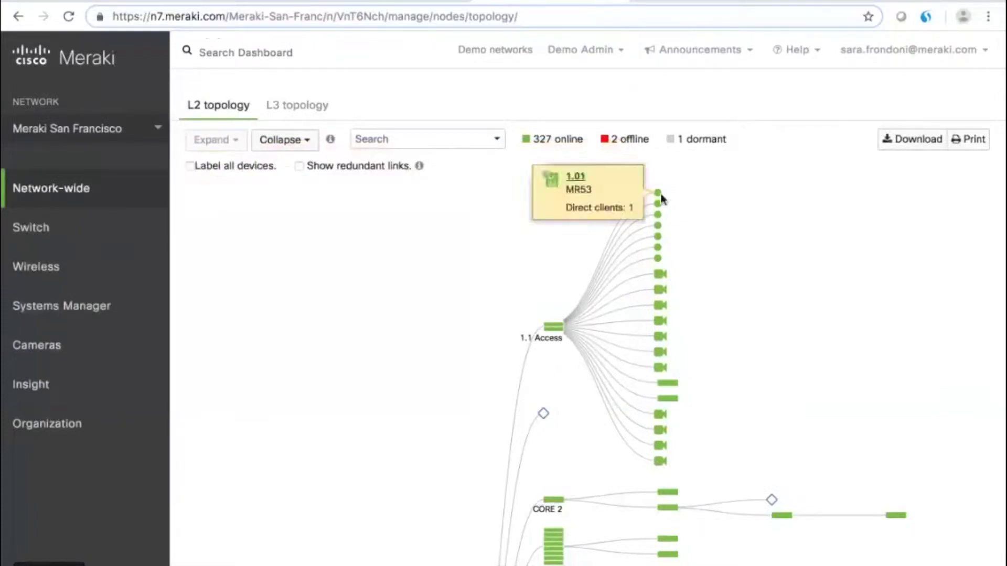
{"action": "mouse_move", "coordinate": [661, 277]}
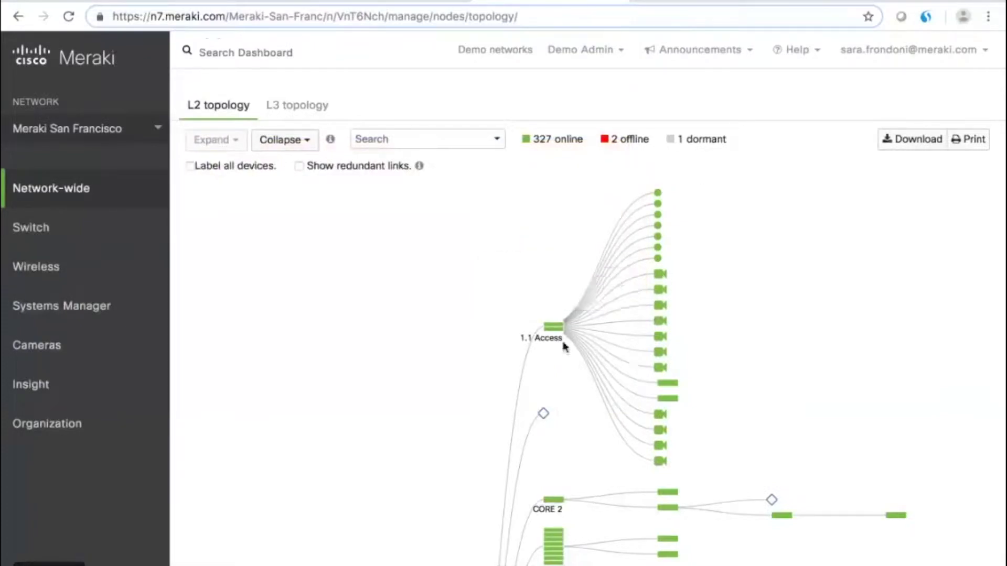
{"action": "scroll", "coordinate": [668, 397], "scroll_direction": "down", "scroll_amount": 20}
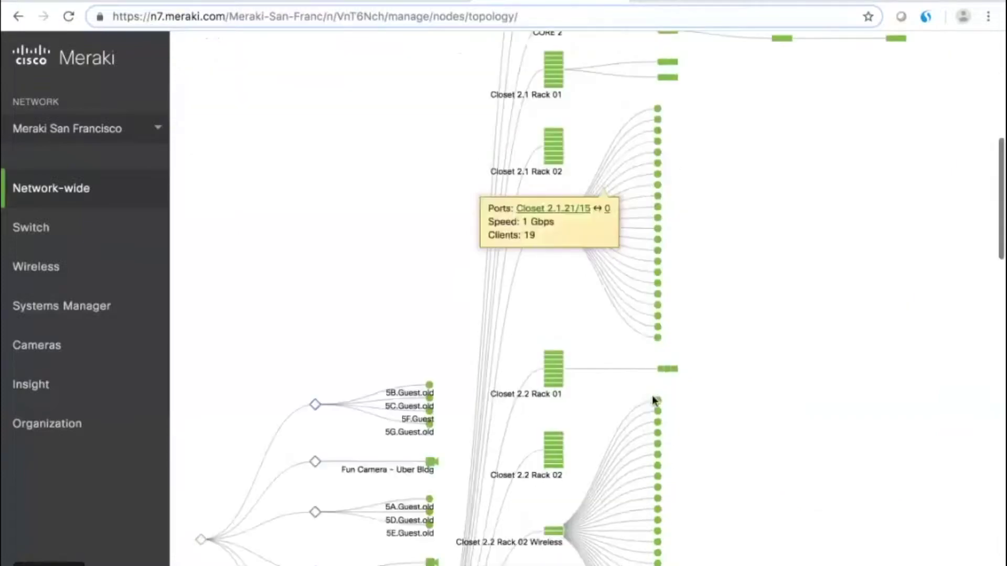
Switch to the topology tab filtered by device MAC address and inspect the highlighted path between Closet 4.1 - Servers and CORE 1.
{"action": "scroll", "coordinate": [652, 396], "scroll_direction": "down", "scroll_amount": 4}
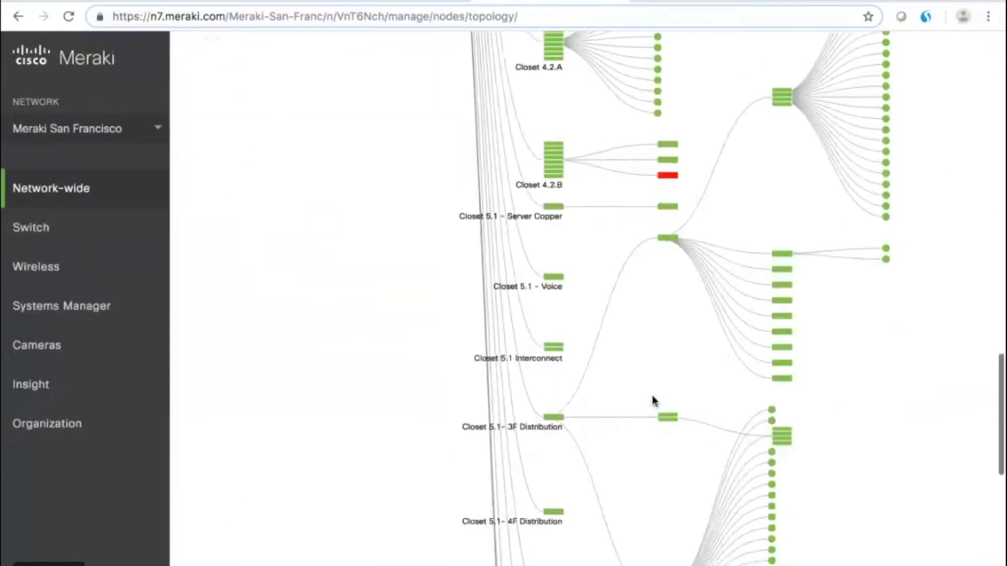
{"action": "scroll", "coordinate": [652, 395], "scroll_direction": "up", "scroll_amount": 20}
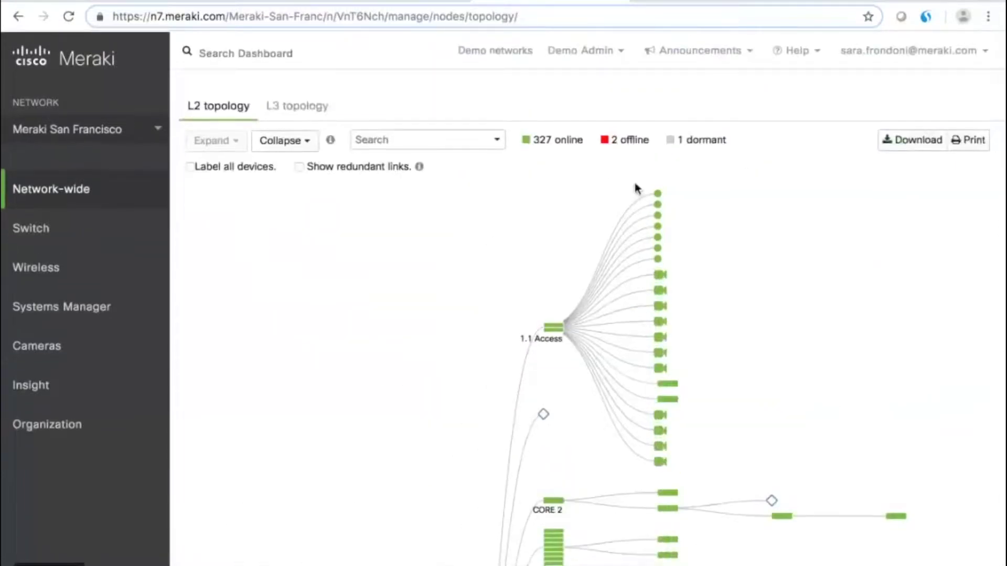
{"action": "left_click", "coordinate": [390, 32]}
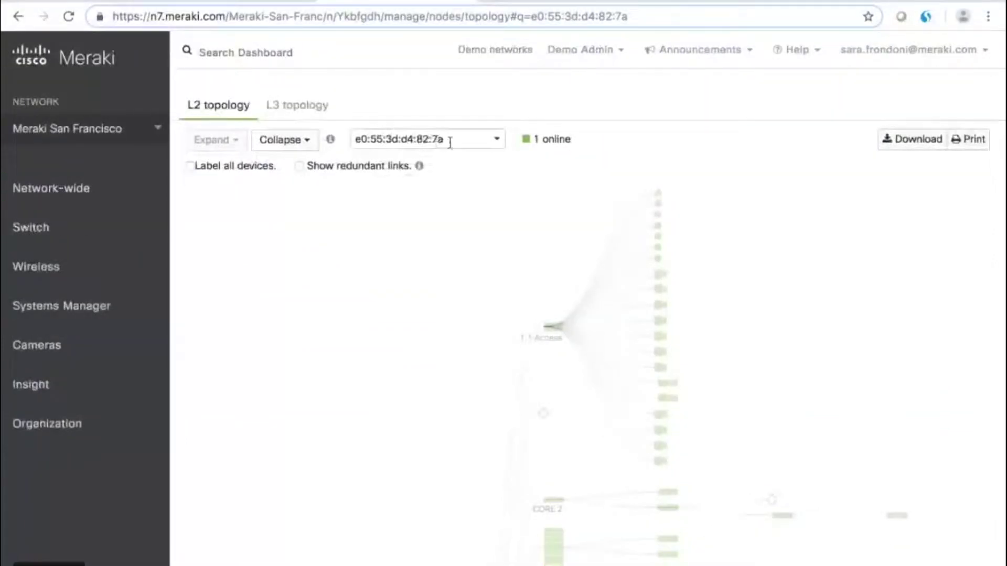
{"action": "scroll", "coordinate": [513, 340], "scroll_direction": "down", "scroll_amount": 7}
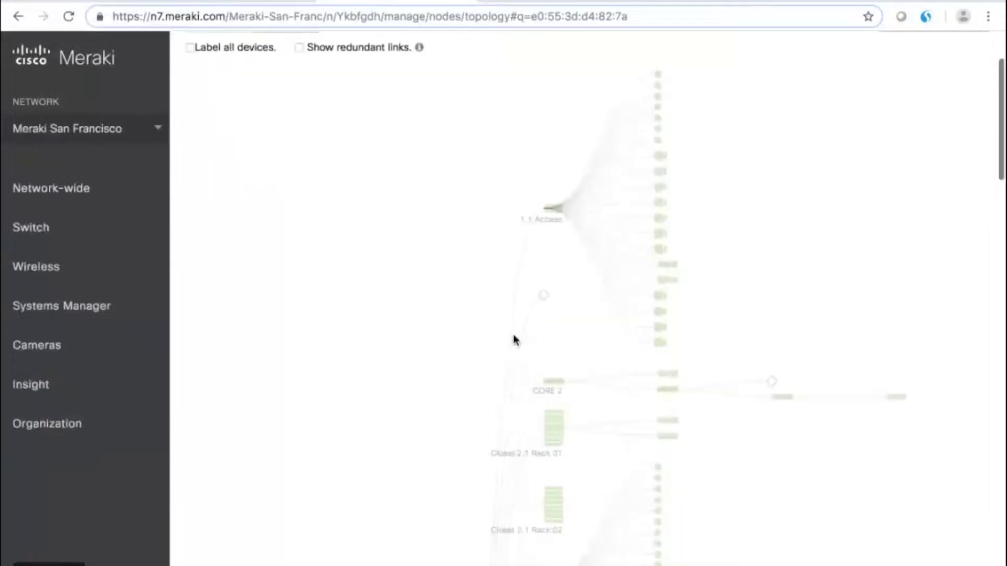
{"action": "scroll", "coordinate": [514, 339], "scroll_direction": "down", "scroll_amount": 10}
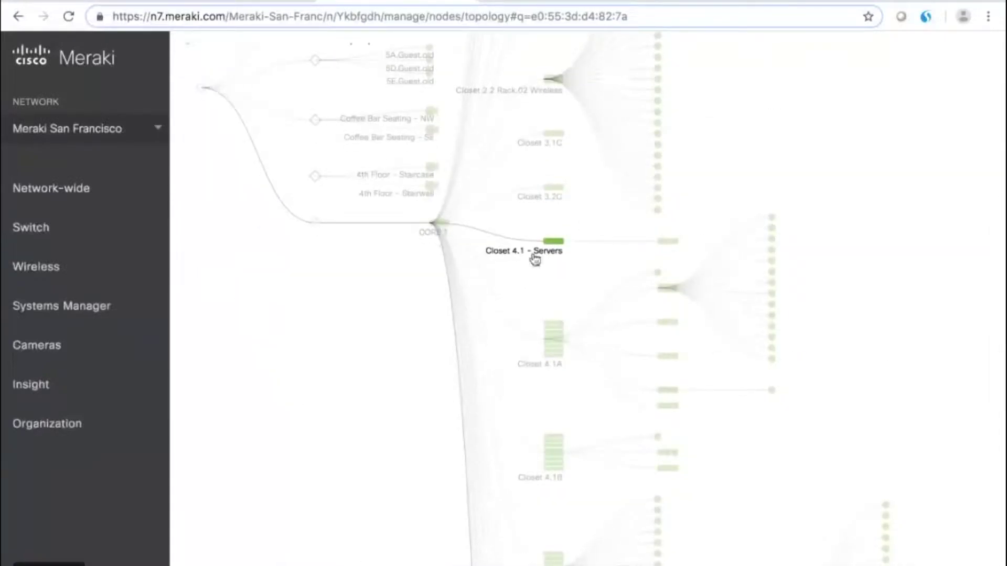
{"action": "mouse_move", "coordinate": [556, 243]}
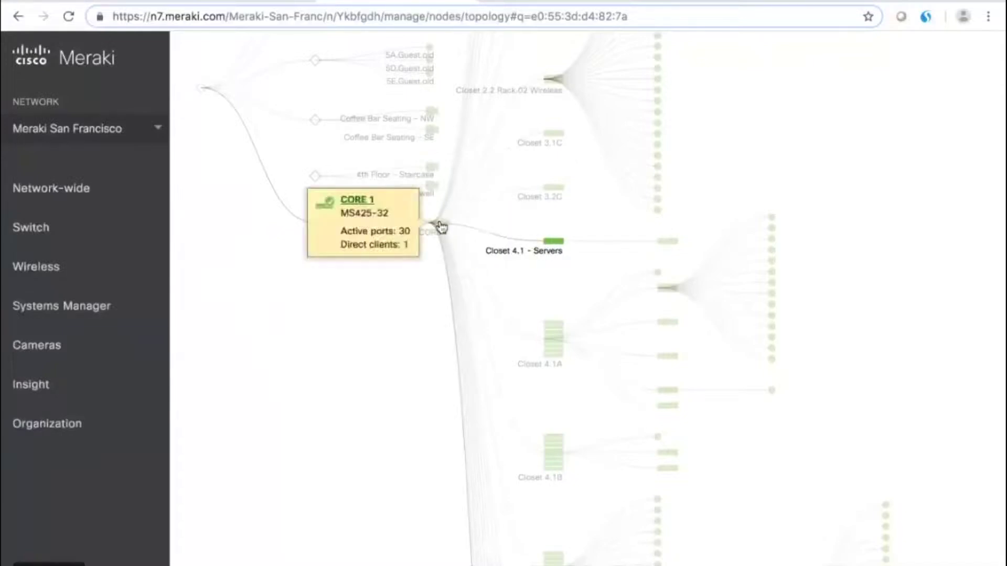
Clear the MAC address filter from the L2 topology search.
{"action": "scroll", "coordinate": [391, 80], "scroll_direction": "up", "scroll_amount": 10}
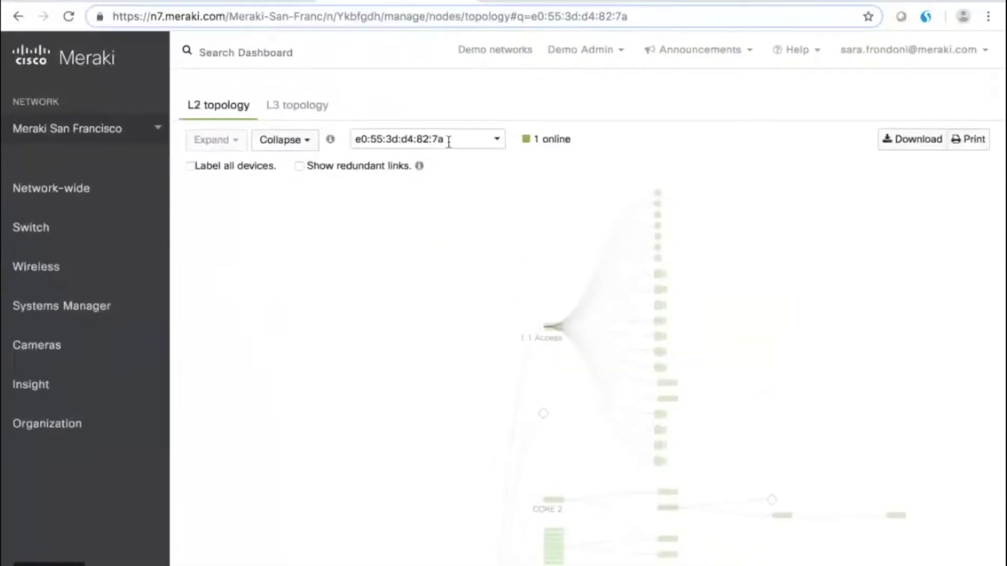
{"action": "left_click", "coordinate": [445, 139]}
{"action": "key", "text": "BackSpace"}
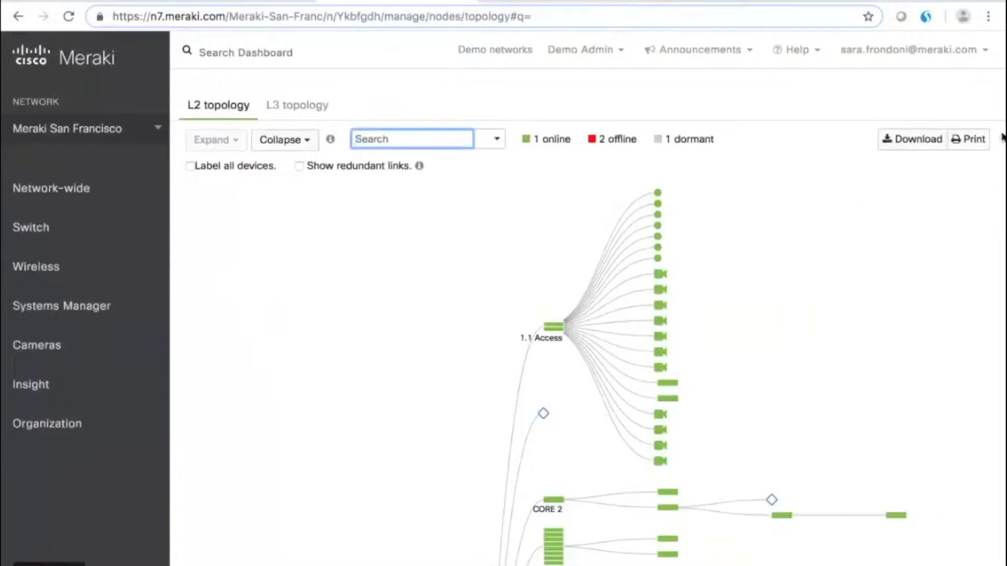
Switch to the Switches list tab and look over the network's switches for the last day.
{"action": "left_click", "coordinate": [468, 1]}
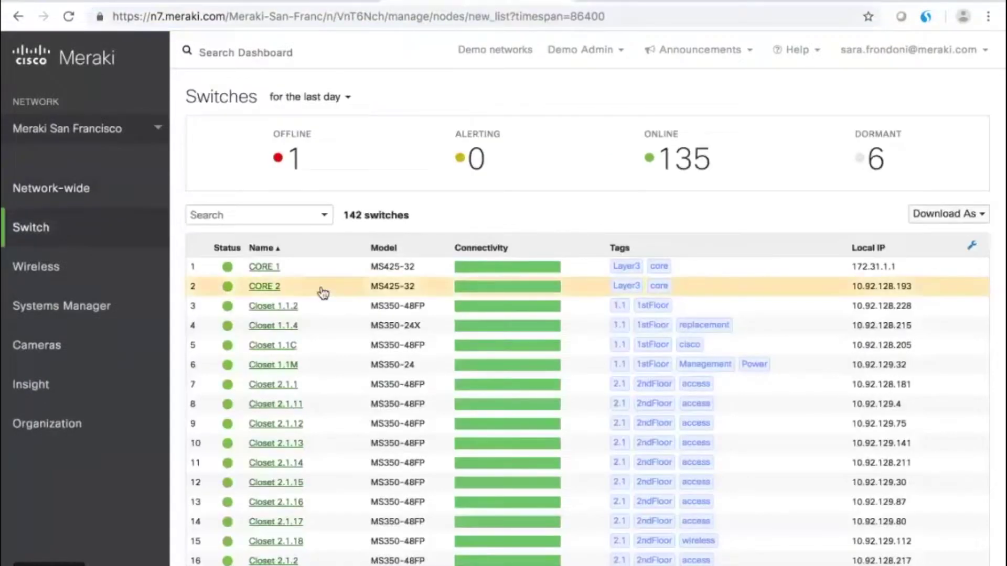
{"action": "mouse_move", "coordinate": [95, 234]}
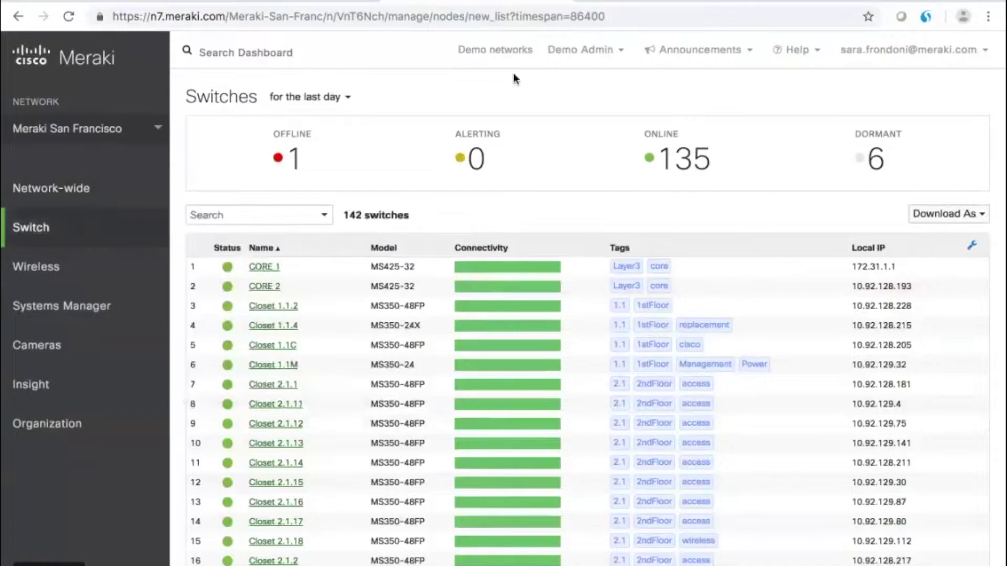
{"action": "scroll", "coordinate": [462, 233], "scroll_direction": "down", "scroll_amount": 3}
{"action": "scroll", "coordinate": [461, 233], "scroll_direction": "up", "scroll_amount": 3}
Filter the switch list with the search term 1st to match the 1stFloor tag.
{"action": "left_click", "coordinate": [245, 215]}
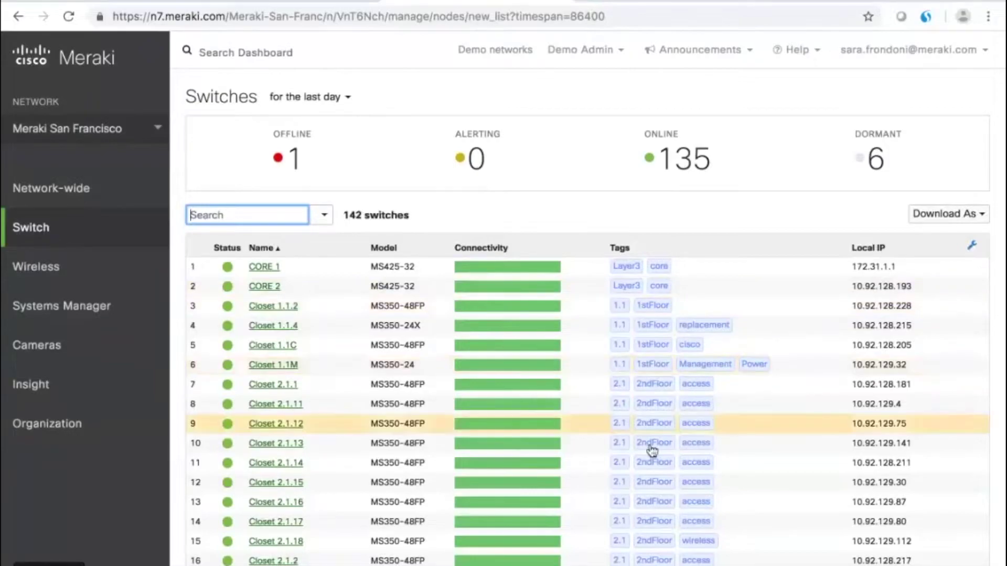
{"action": "scroll", "coordinate": [652, 440], "scroll_direction": "down", "scroll_amount": 1}
{"action": "type", "text": "1"}
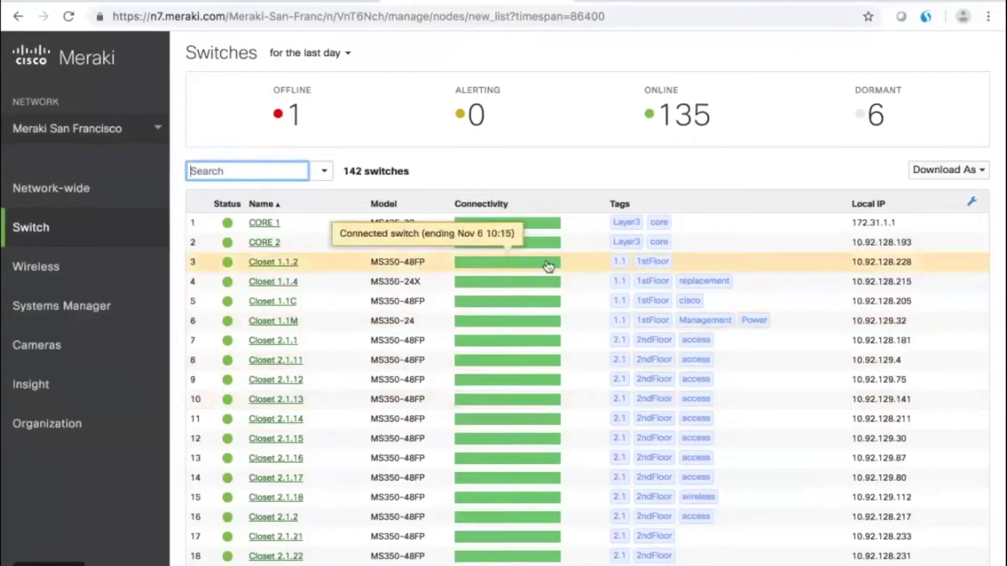
{"action": "type", "text": "st"}
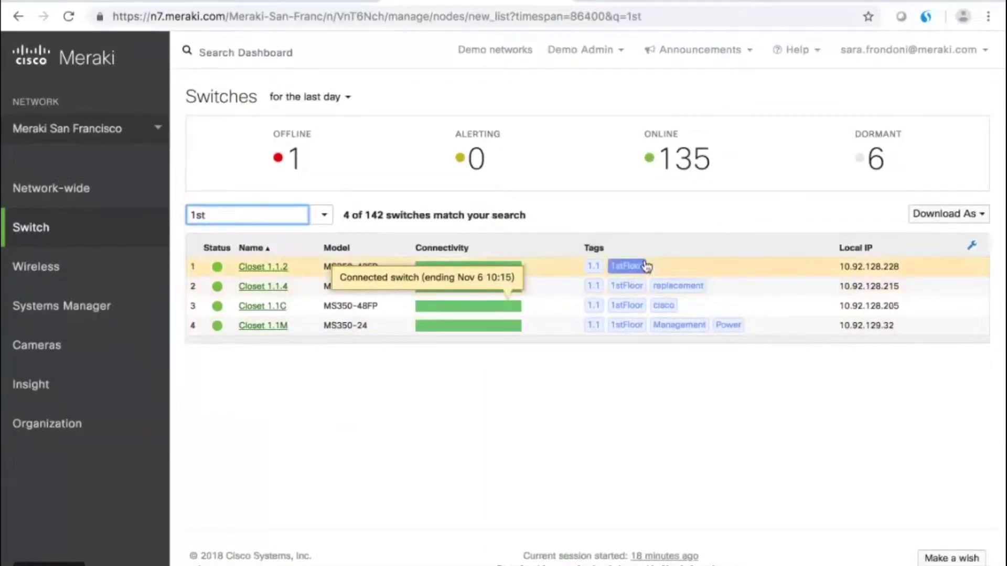
Clear the 1st search term from the switch list.
{"action": "key", "text": "BackSpace"}
{"action": "key", "text": "BackSpace"}
{"action": "key", "text": "BackSpace"}
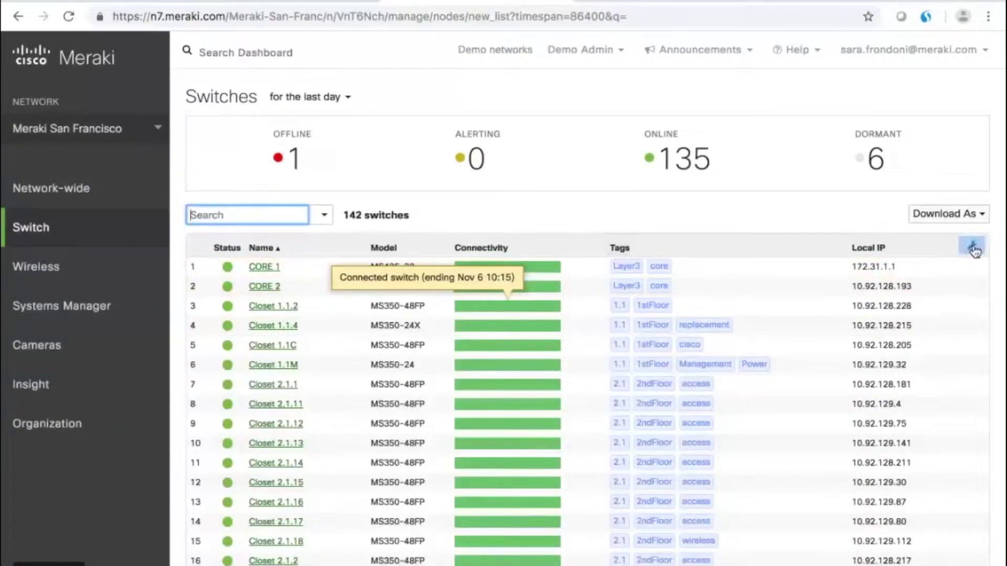
Add the Firmware version, Alerts and MAC address columns to the switch list.
{"action": "left_click", "coordinate": [972, 248]}
{"action": "scroll", "coordinate": [821, 383], "scroll_direction": "down", "scroll_amount": 3}
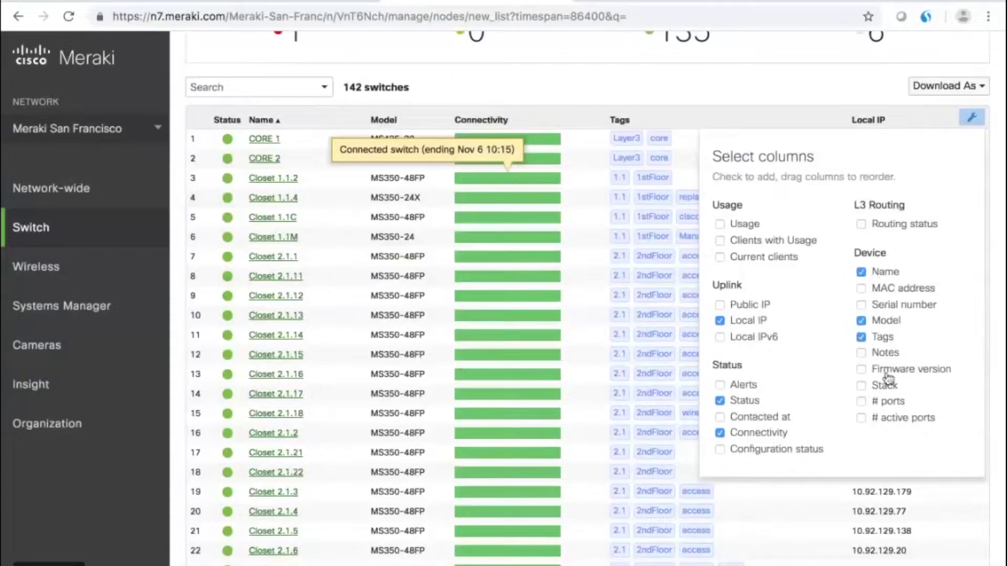
{"action": "left_click", "coordinate": [861, 369]}
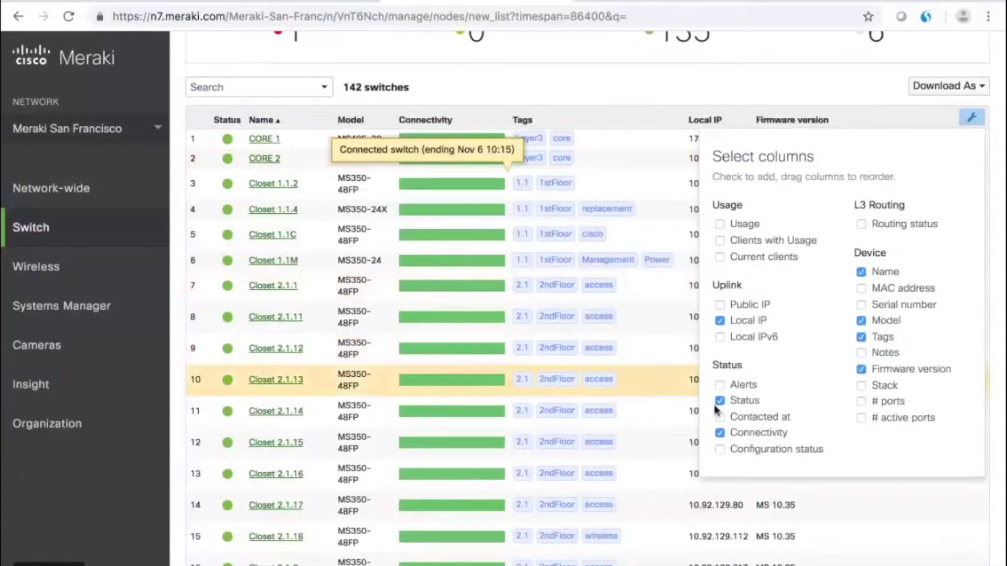
{"action": "left_click", "coordinate": [719, 385]}
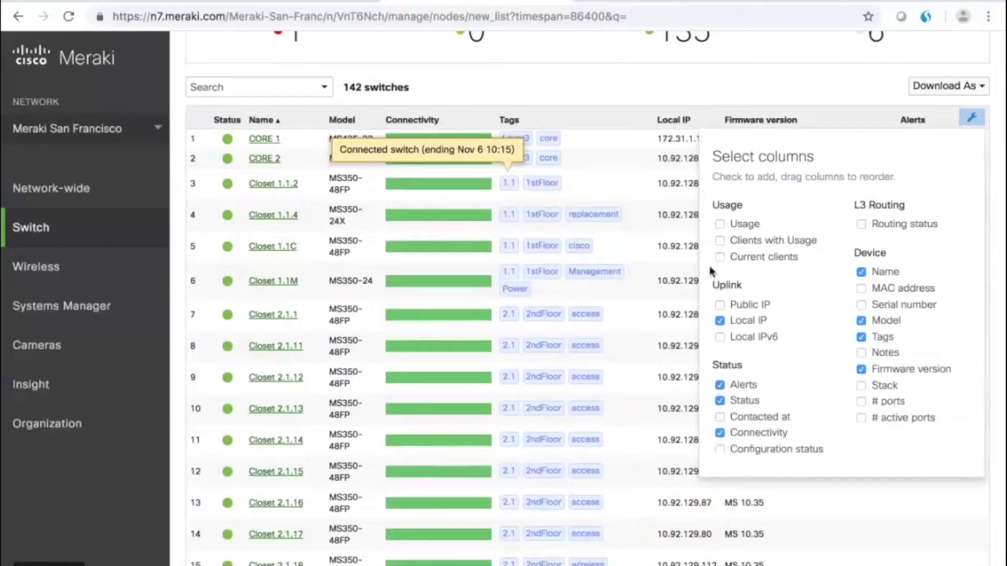
{"action": "left_click", "coordinate": [862, 288]}
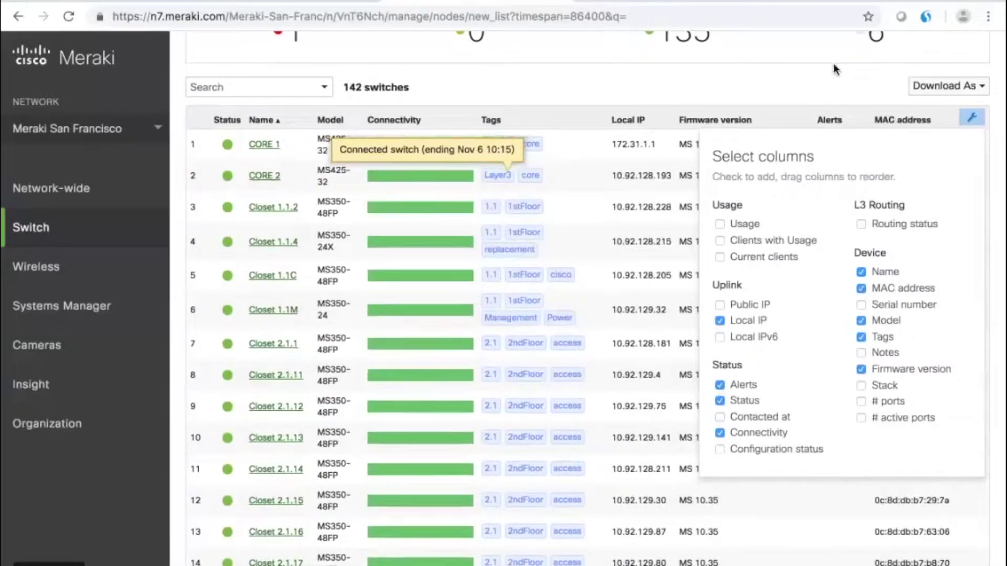
{"action": "left_click", "coordinate": [818, 97]}
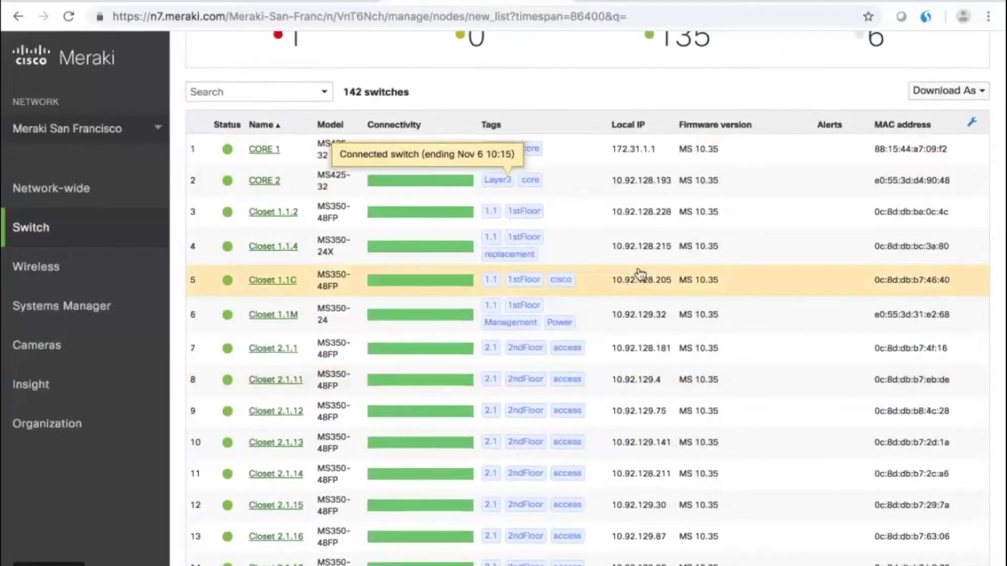
Open the details page of switch Closet 2.1.13 in a new browser tab and view it.
{"action": "scroll", "coordinate": [671, 268], "scroll_direction": "up", "scroll_amount": 3}
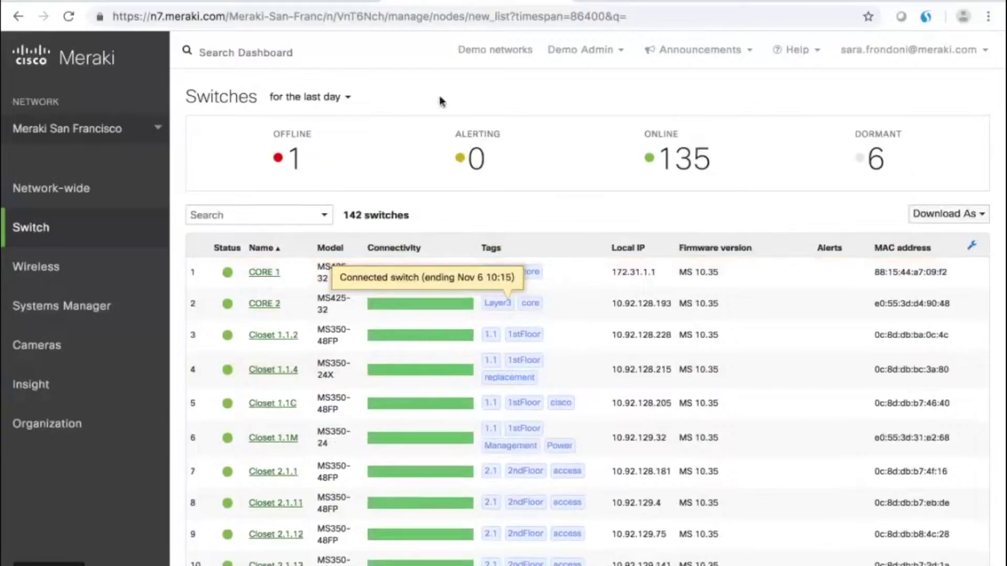
{"action": "scroll", "coordinate": [258, 379], "scroll_direction": "down", "scroll_amount": 3}
{"action": "scroll", "coordinate": [258, 379], "scroll_direction": "down", "scroll_amount": 2}
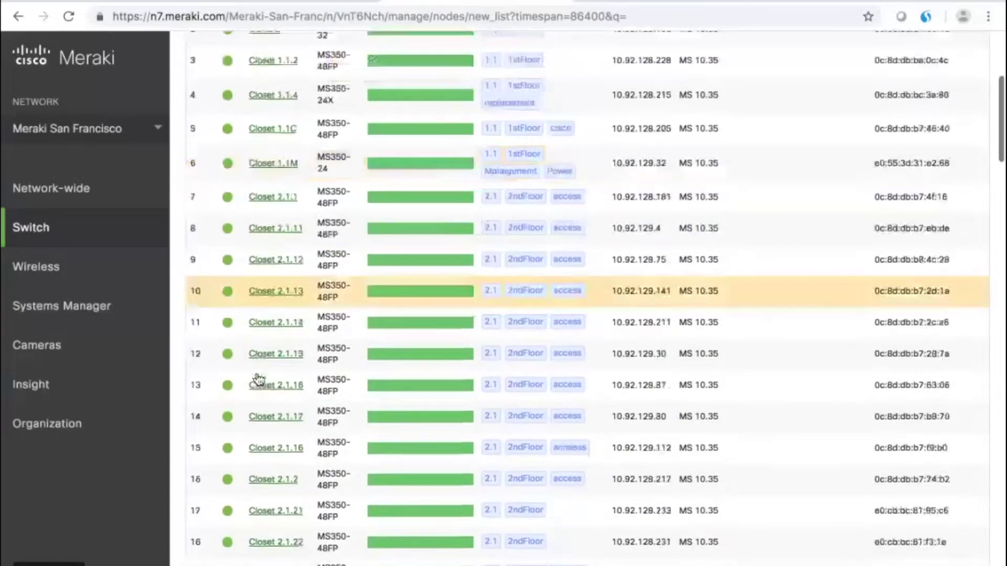
{"action": "right_click", "coordinate": [281, 296]}
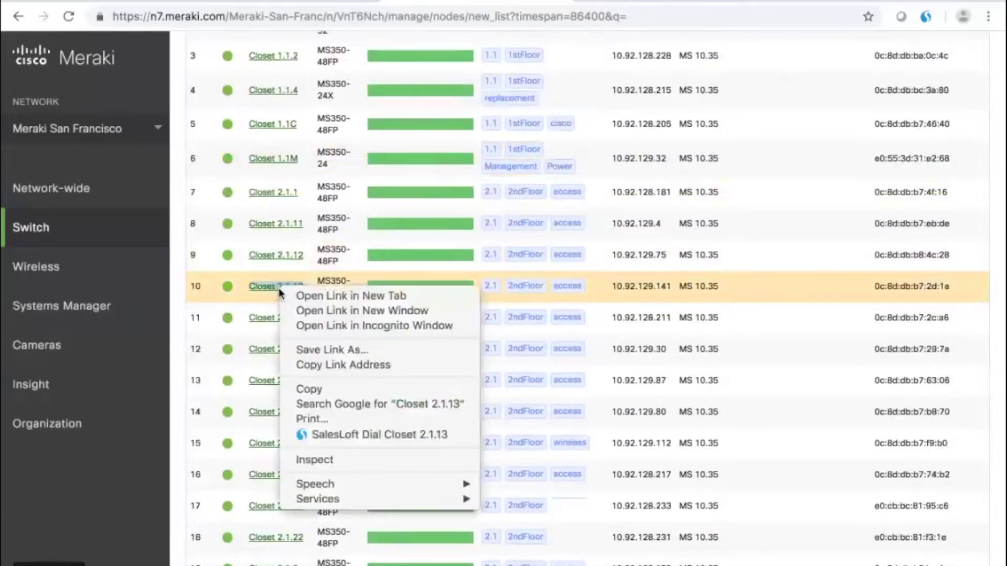
{"action": "left_click", "coordinate": [295, 300]}
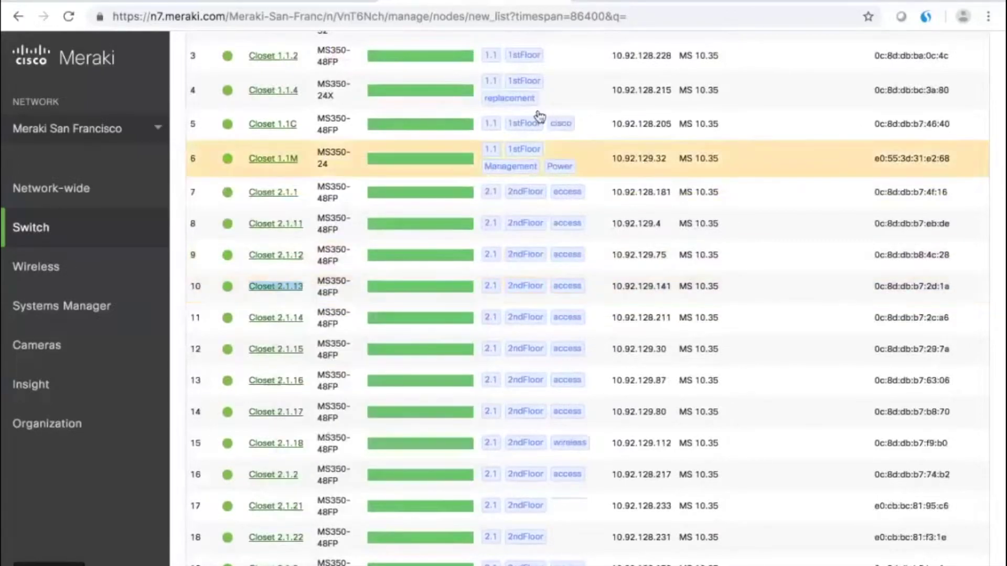
{"action": "left_click", "coordinate": [646, 8]}
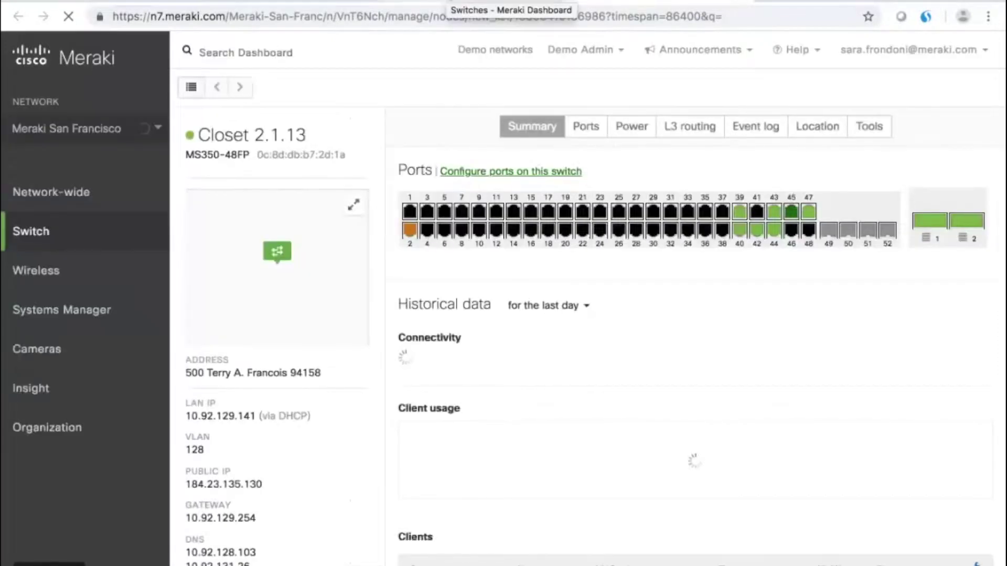
Open the Switch ports page in a new browser tab from the switch list, and return to the Closet 2.1.13 page.
{"action": "left_click", "coordinate": [511, 6]}
{"action": "mouse_move", "coordinate": [61, 240]}
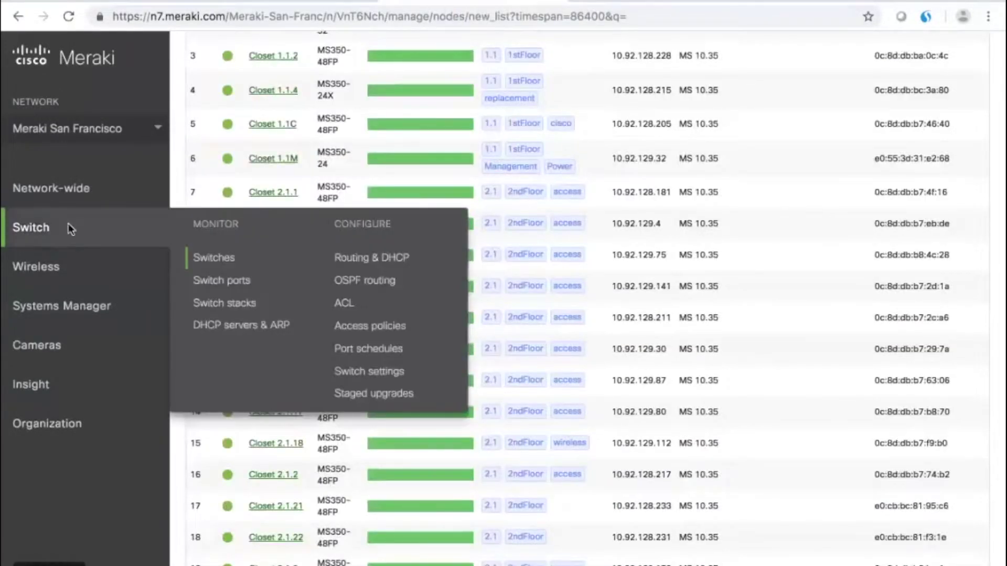
{"action": "right_click", "coordinate": [217, 283]}
{"action": "left_click", "coordinate": [231, 284]}
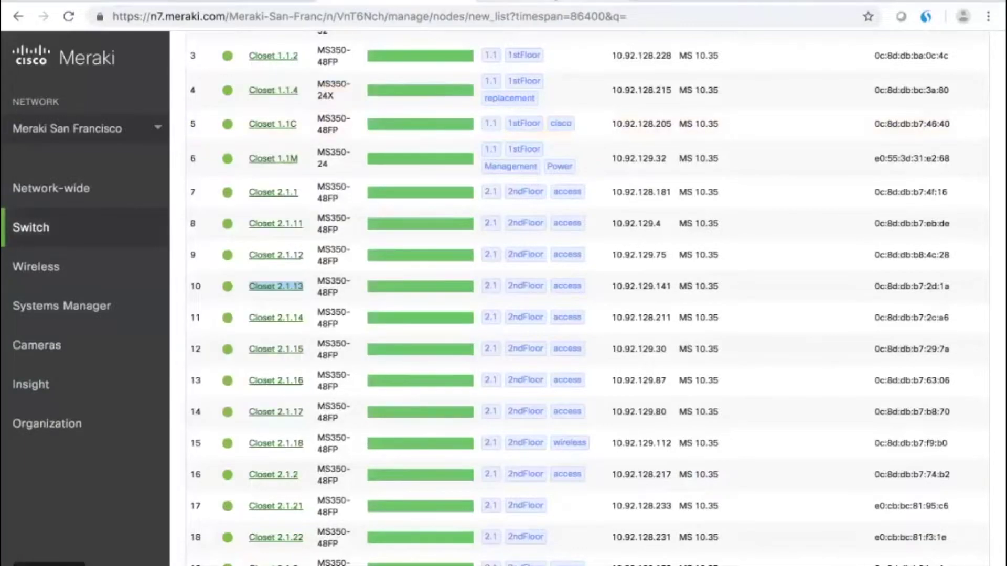
{"action": "key", "text": "ctrl+Tab"}
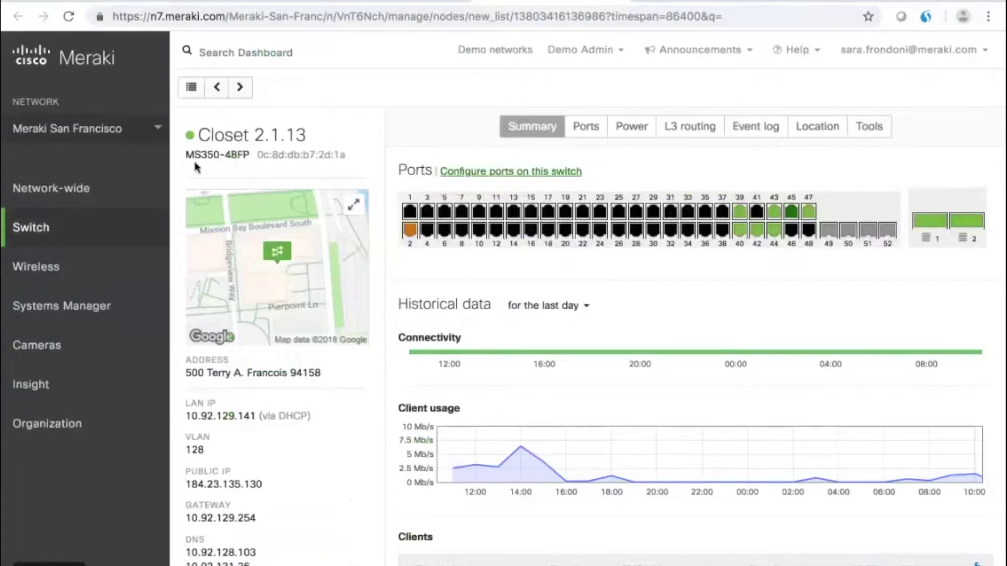
Point out the model of switch Closet 2.1.13 and view its table of ports.
{"action": "left_click_drag", "start_coordinate": [187, 153], "coordinate": [243, 151]}
{"action": "left_click", "coordinate": [243, 151]}
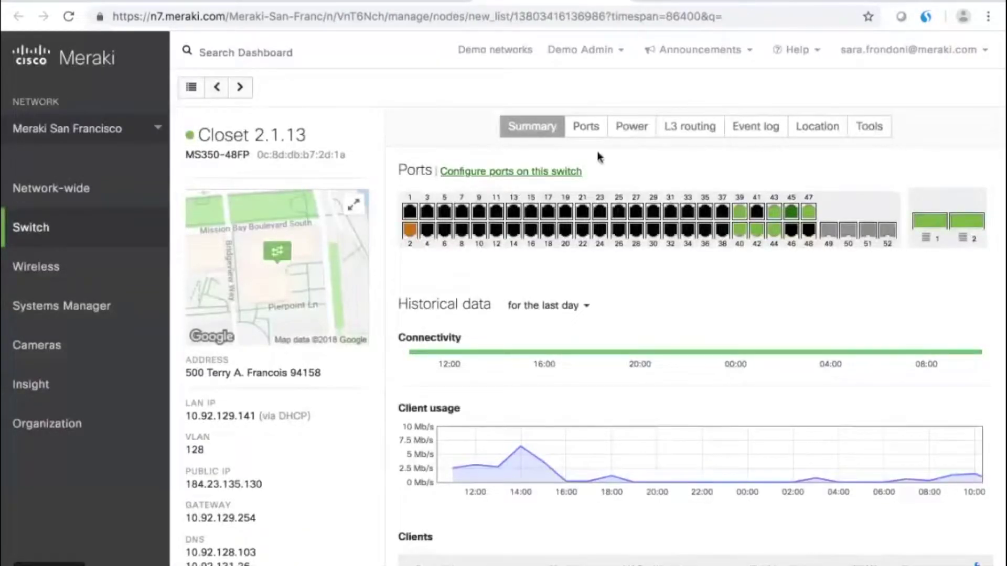
{"action": "left_click", "coordinate": [584, 131]}
{"action": "scroll", "coordinate": [522, 322], "scroll_direction": "down", "scroll_amount": 5}
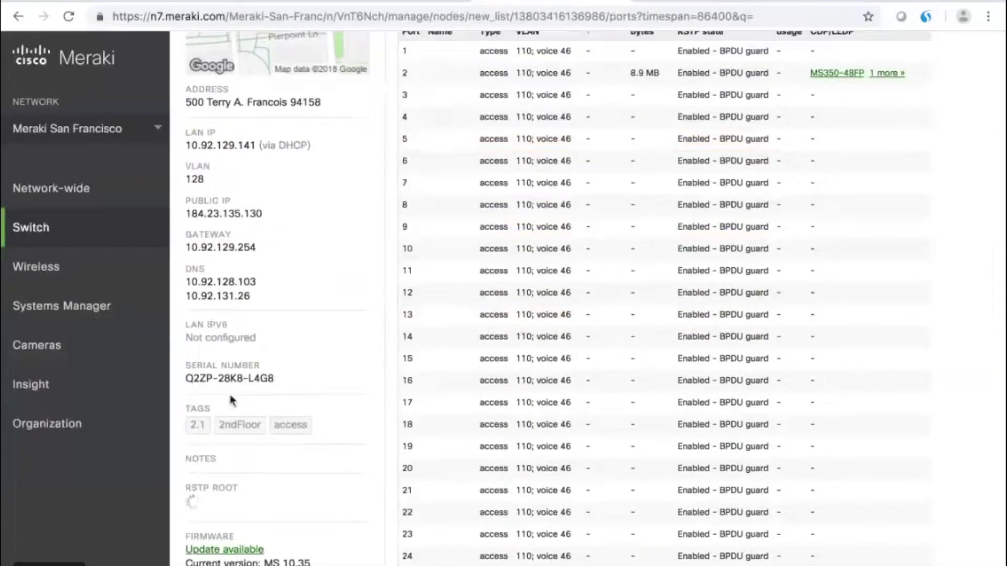
Examine the Closet 2.1.13 device details, including addressing, tags, firmware, configuration status, topology link, switch stack and L3 routing status.
{"action": "scroll", "coordinate": [303, 343], "scroll_direction": "up", "scroll_amount": 5}
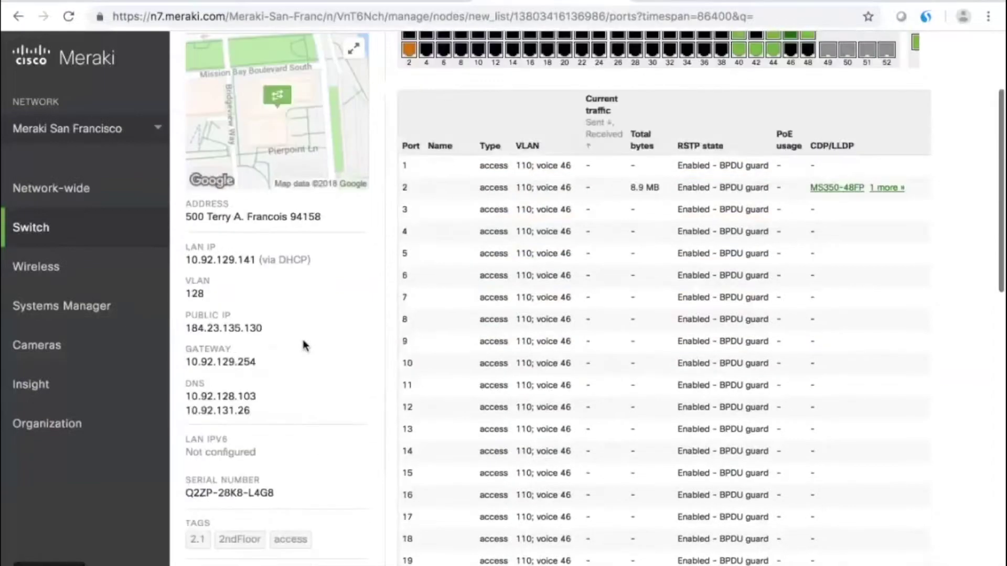
{"action": "scroll", "coordinate": [304, 341], "scroll_direction": "down", "scroll_amount": 3}
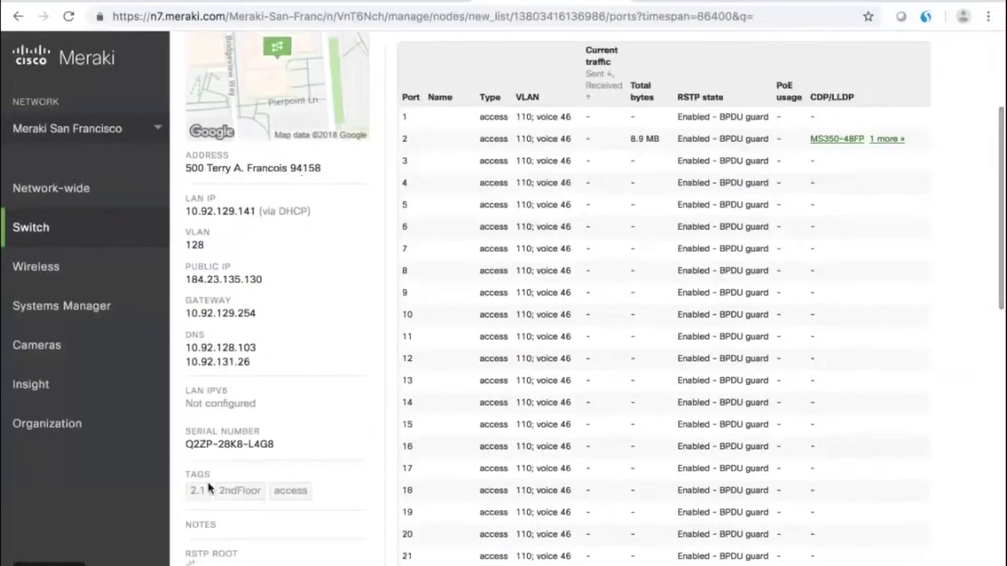
{"action": "scroll", "coordinate": [241, 470], "scroll_direction": "up", "scroll_amount": 1}
{"action": "scroll", "coordinate": [265, 459], "scroll_direction": "up", "scroll_amount": 3}
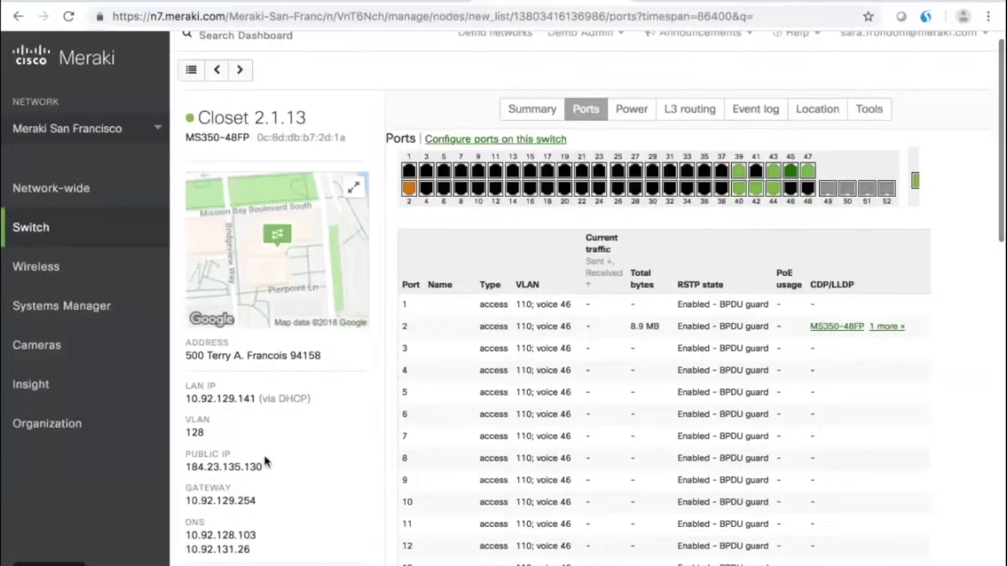
{"action": "scroll", "coordinate": [265, 460], "scroll_direction": "down", "scroll_amount": 7}
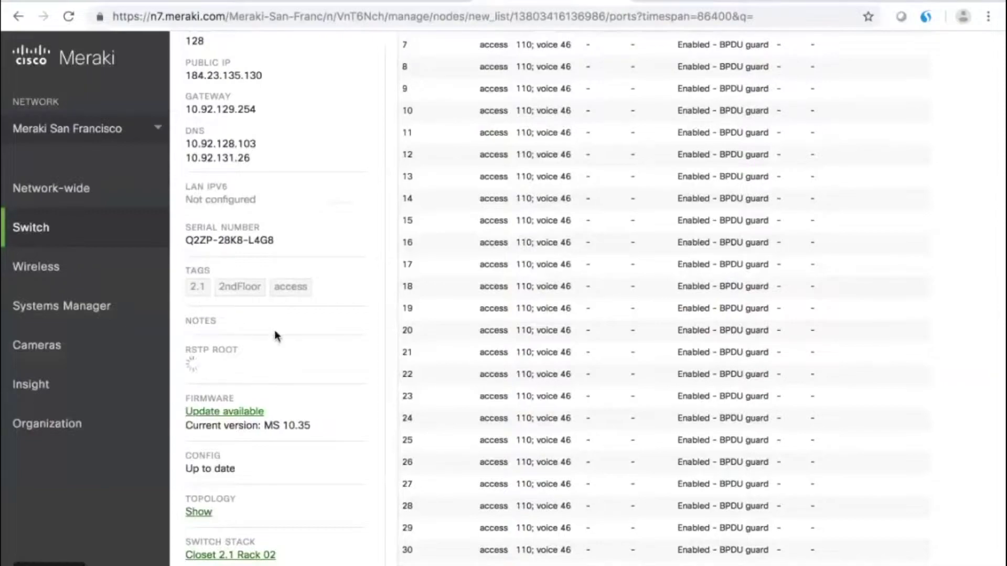
{"action": "scroll", "coordinate": [275, 329], "scroll_direction": "down", "scroll_amount": 5}
{"action": "scroll", "coordinate": [263, 250], "scroll_direction": "up", "scroll_amount": 2}
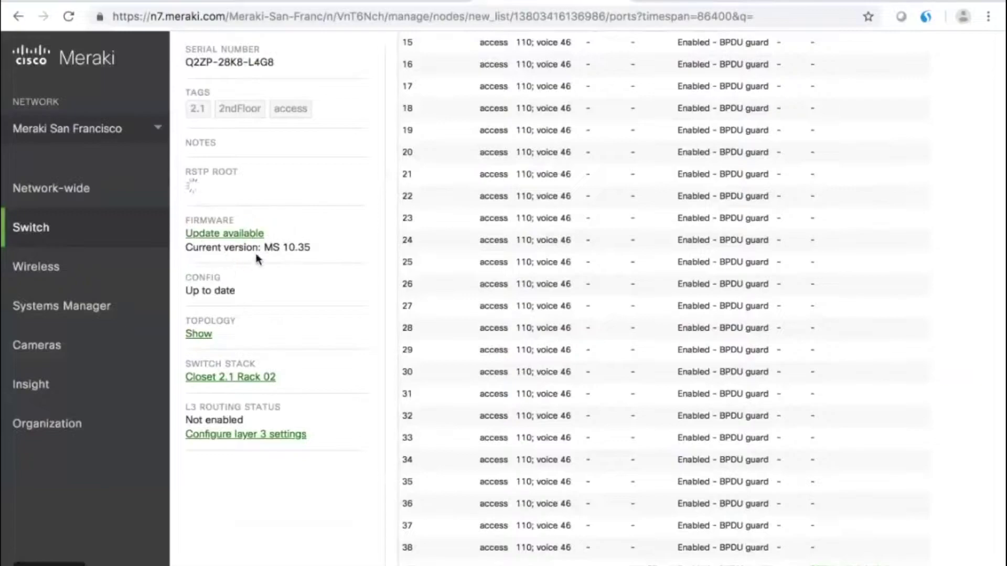
{"action": "scroll", "coordinate": [319, 273], "scroll_direction": "down", "scroll_amount": 2}
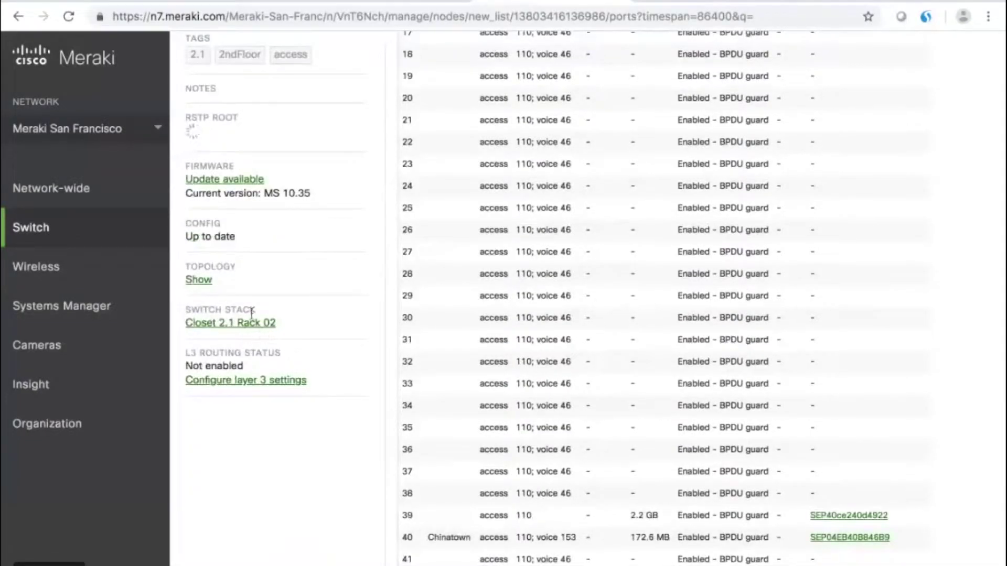
Look over the ports and device details of switch Closet 2.1.13, and open its power supply information.
{"action": "scroll", "coordinate": [373, 313], "scroll_direction": "up", "scroll_amount": 10}
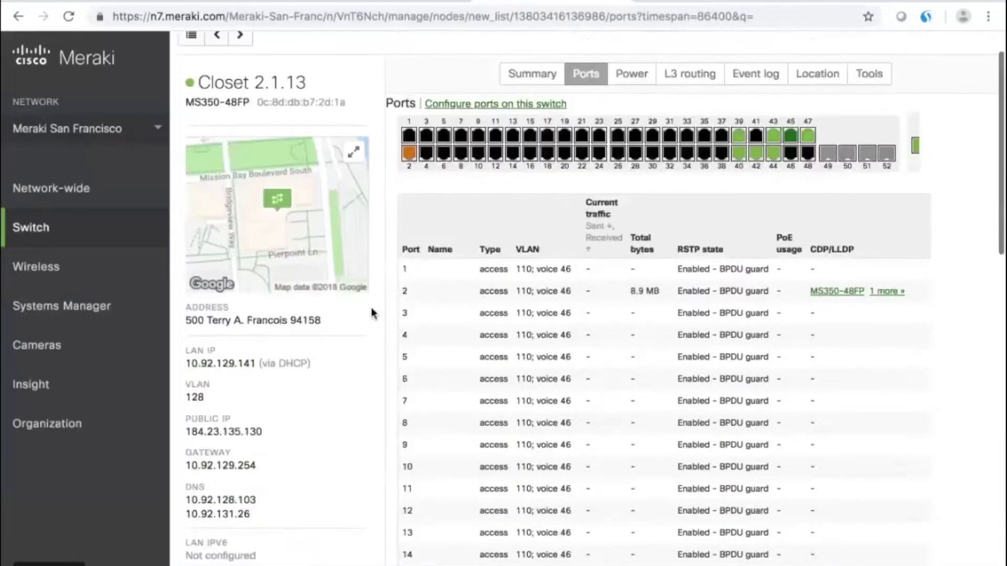
{"action": "scroll", "coordinate": [511, 415], "scroll_direction": "down", "scroll_amount": 8}
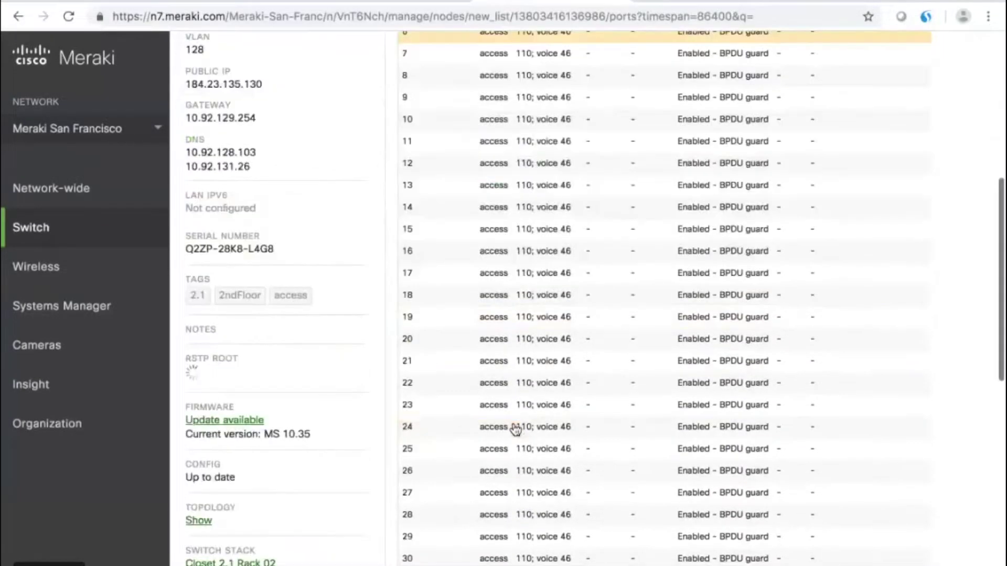
{"action": "scroll", "coordinate": [515, 429], "scroll_direction": "up", "scroll_amount": 8}
{"action": "scroll", "coordinate": [515, 429], "scroll_direction": "up", "scroll_amount": 2}
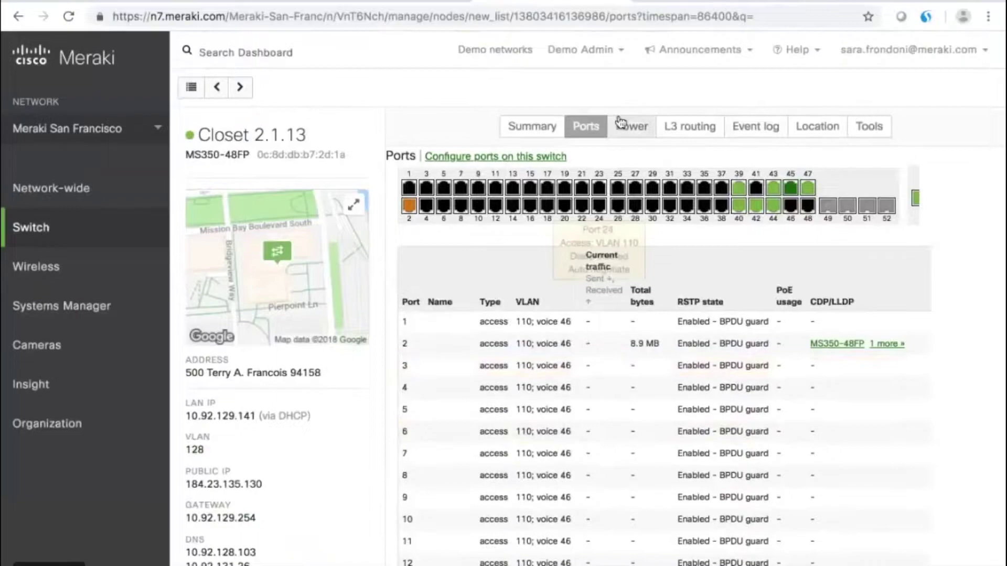
{"action": "left_click", "coordinate": [631, 127]}
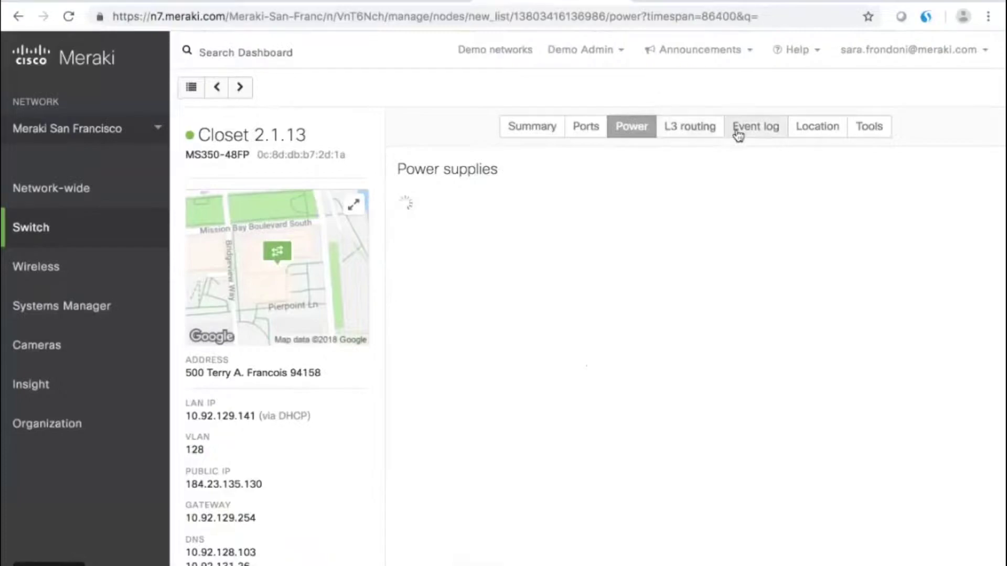
Open the troubleshooting tools of switch Closet 2.1.13 and review them, from Ping and cable test to Wake client.
{"action": "right_click", "coordinate": [864, 128]}
{"action": "key", "text": "Escape"}
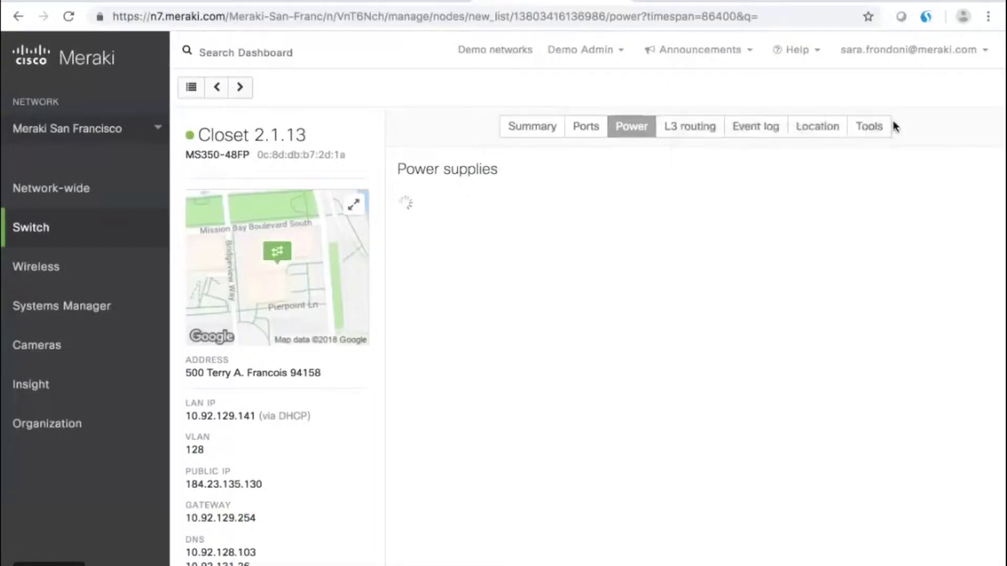
{"action": "left_click", "coordinate": [872, 134]}
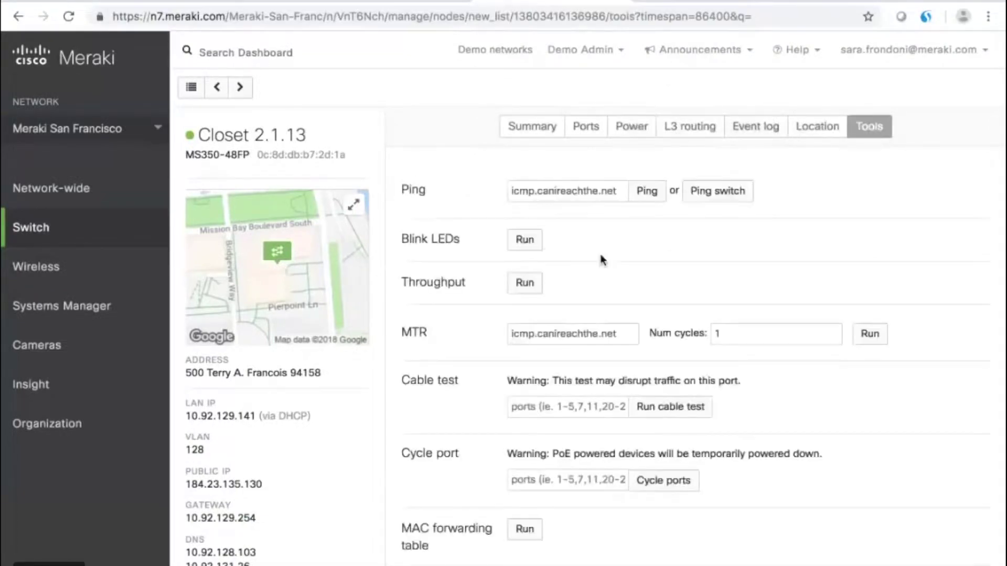
{"action": "scroll", "coordinate": [495, 279], "scroll_direction": "down", "scroll_amount": 2}
{"action": "scroll", "coordinate": [495, 279], "scroll_direction": "up", "scroll_amount": 2}
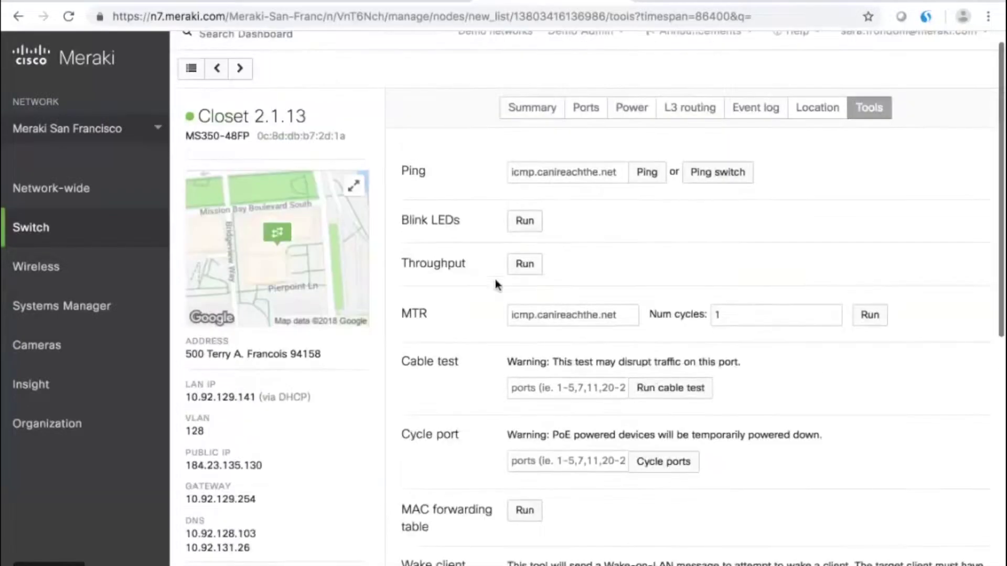
{"action": "scroll", "coordinate": [533, 252], "scroll_direction": "down", "scroll_amount": 1}
{"action": "scroll", "coordinate": [534, 251], "scroll_direction": "down", "scroll_amount": 1}
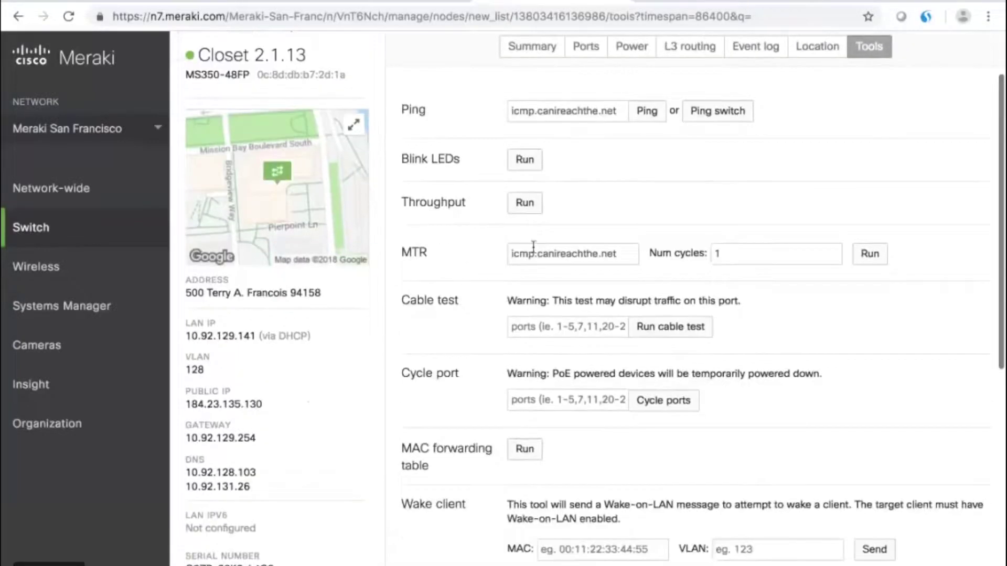
{"action": "scroll", "coordinate": [563, 174], "scroll_direction": "up", "scroll_amount": 2}
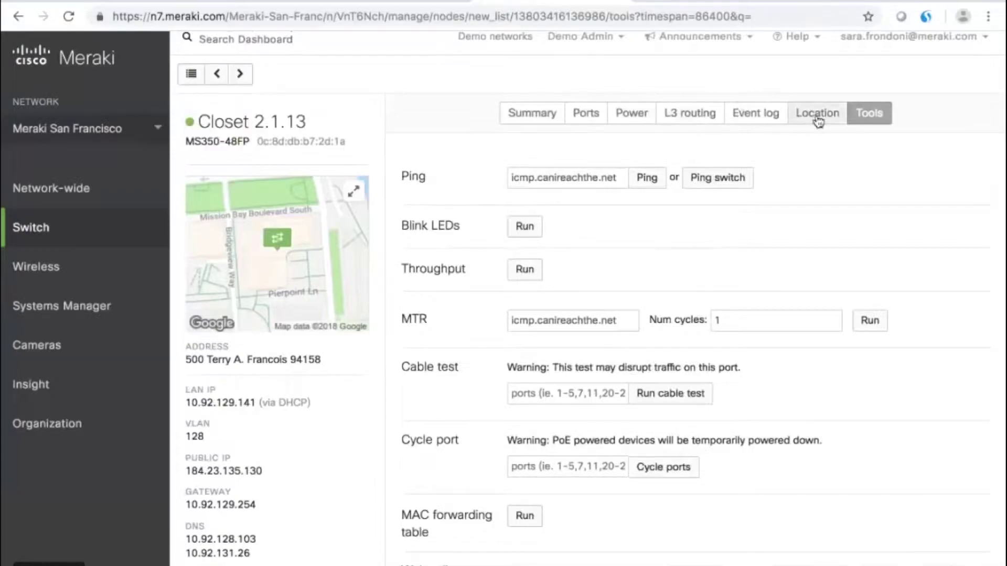
View the event log of switch Closet 2.1.13 and its location on the map.
{"action": "left_click", "coordinate": [756, 116]}
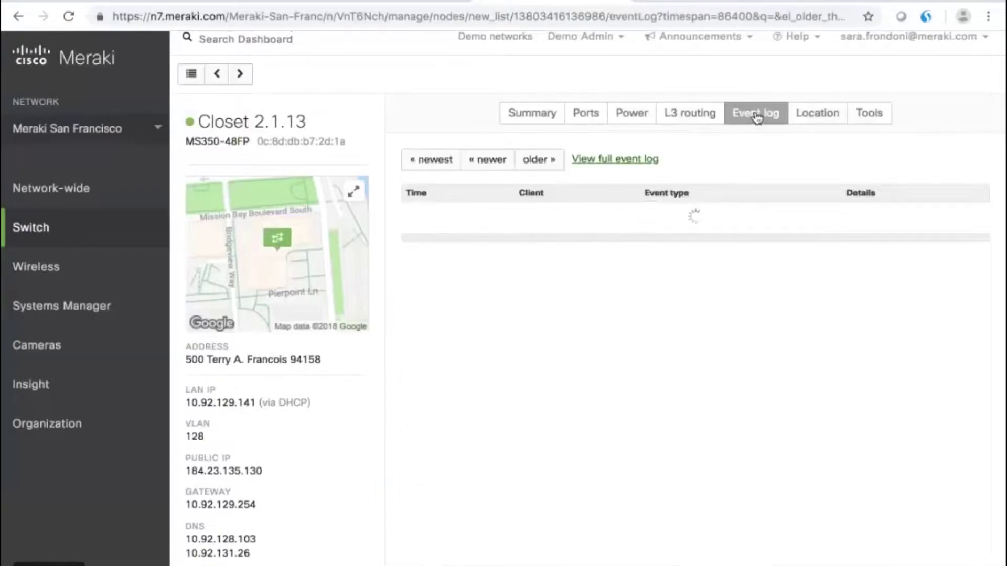
{"action": "left_click", "coordinate": [825, 118]}
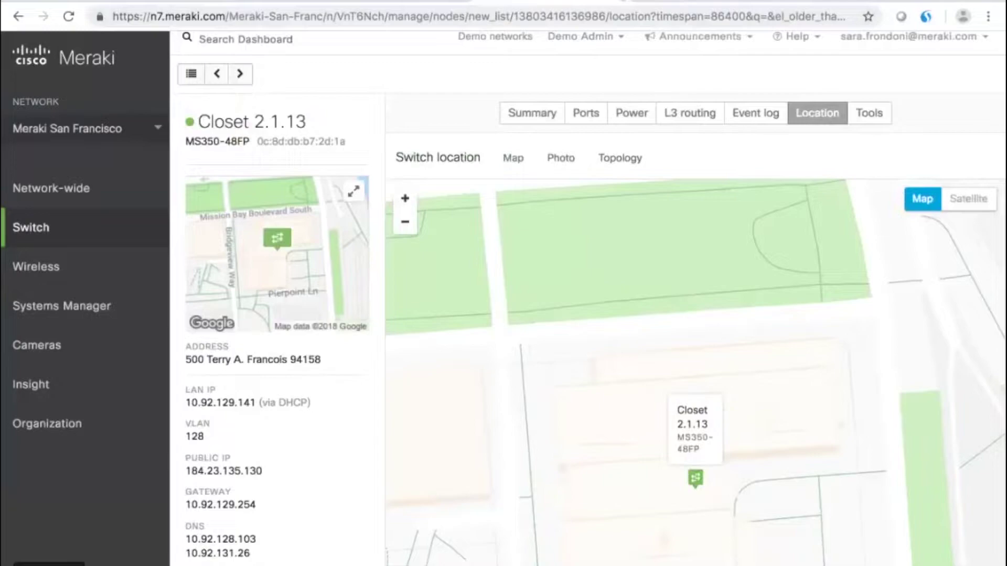
Go to the Switch ports page of the network and look over the list of ports.
{"action": "mouse_move", "coordinate": [107, 229]}
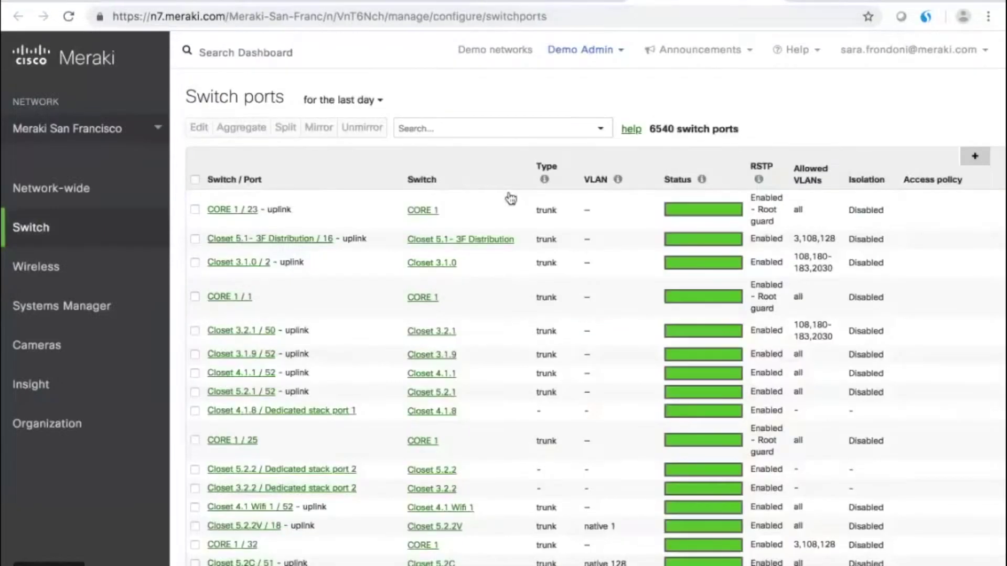
{"action": "scroll", "coordinate": [444, 299], "scroll_direction": "down", "scroll_amount": 1}
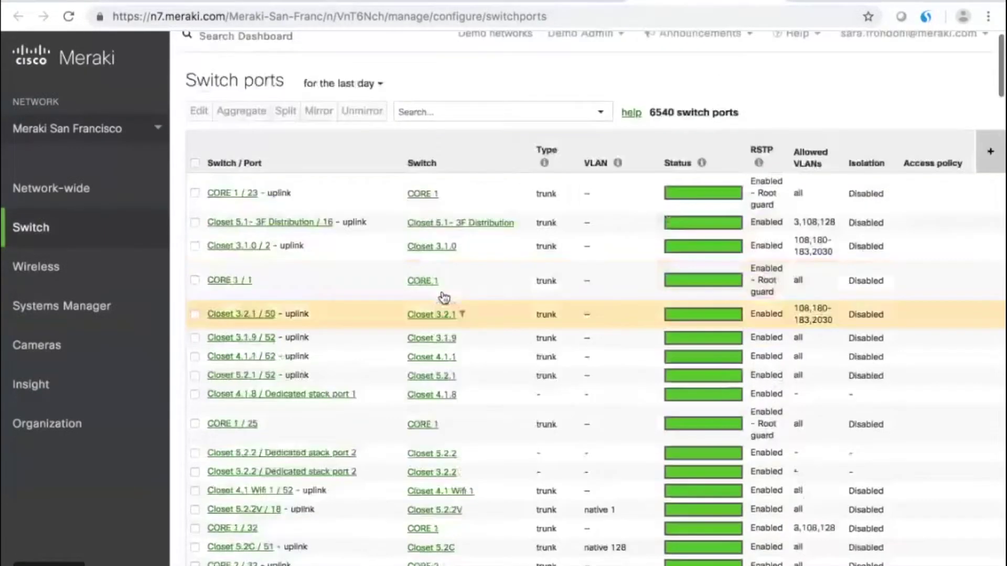
{"action": "scroll", "coordinate": [444, 297], "scroll_direction": "up", "scroll_amount": 1}
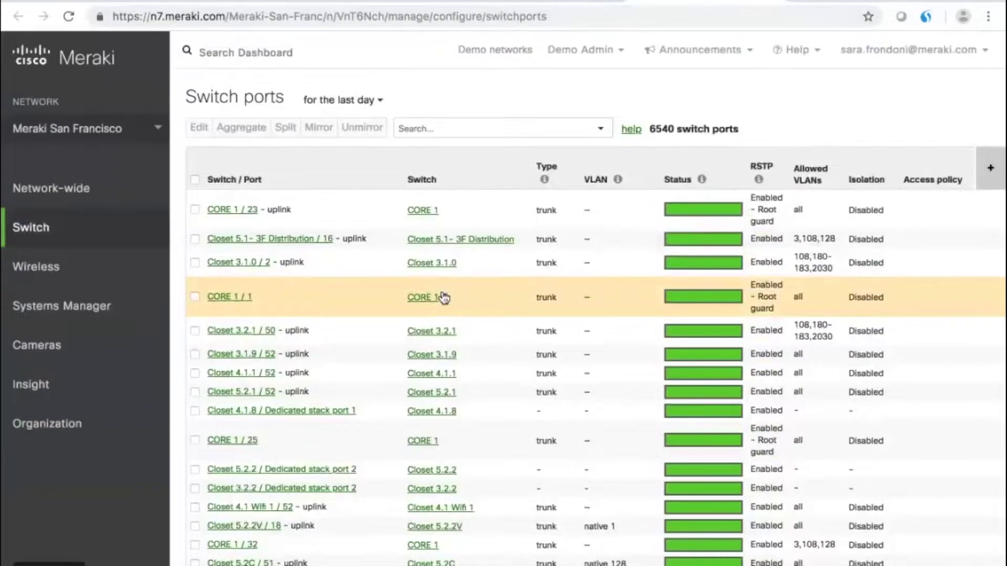
Search the switch ports for "voice" and browse the matching ports.
{"action": "left_click", "coordinate": [440, 131]}
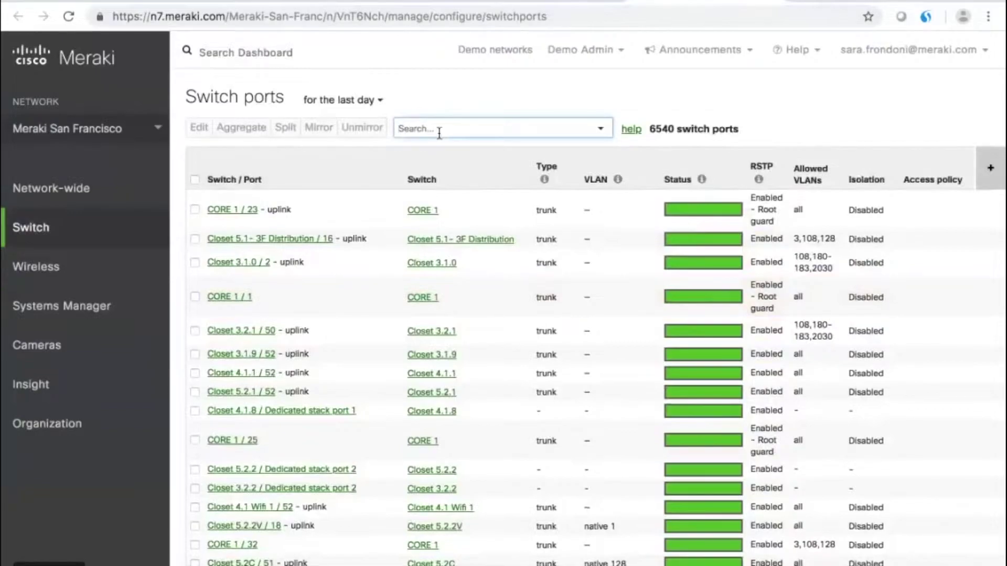
{"action": "type", "text": "voic"}
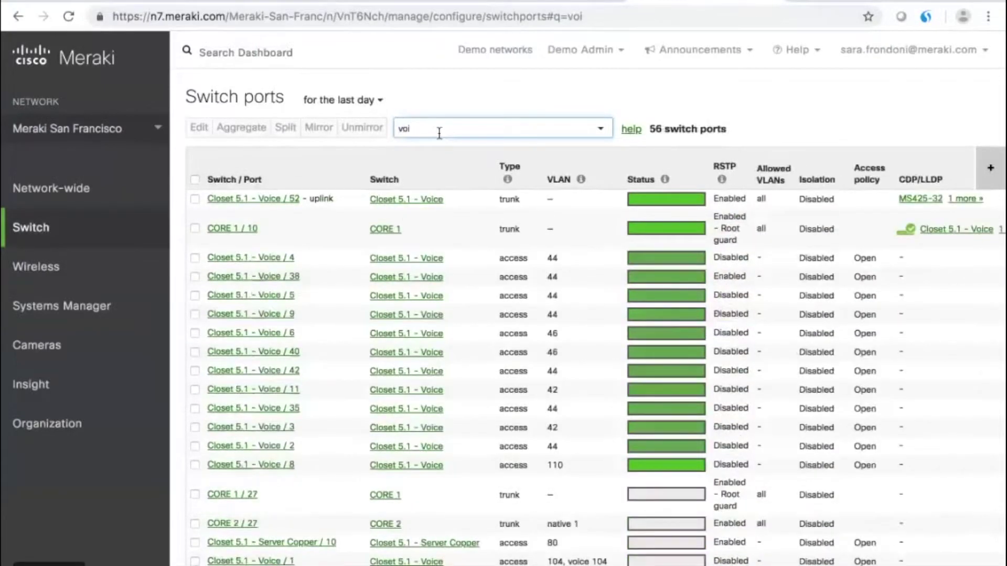
{"action": "type", "text": "e"}
{"action": "scroll", "coordinate": [274, 341], "scroll_direction": "down", "scroll_amount": 3}
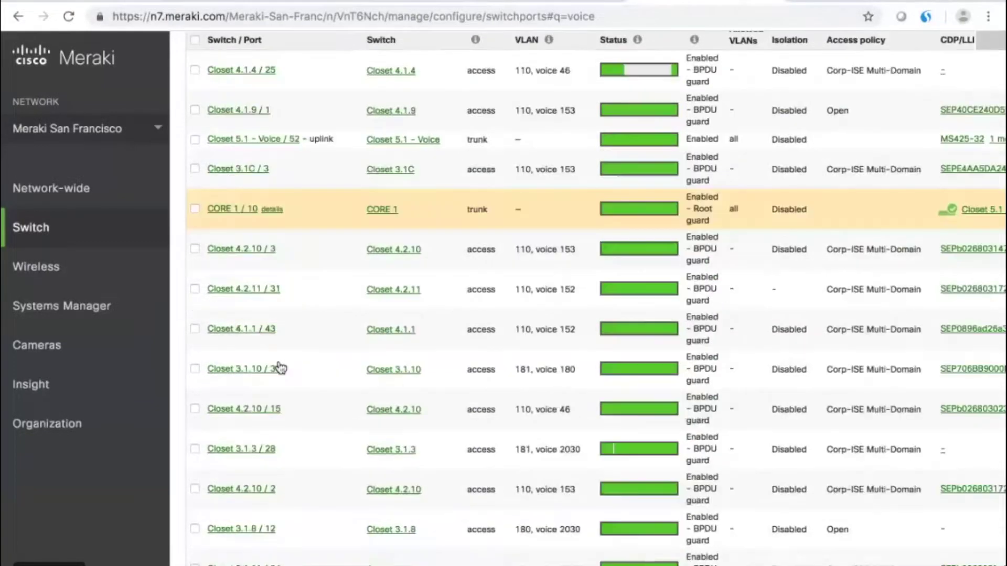
{"action": "scroll", "coordinate": [281, 368], "scroll_direction": "up", "scroll_amount": 3}
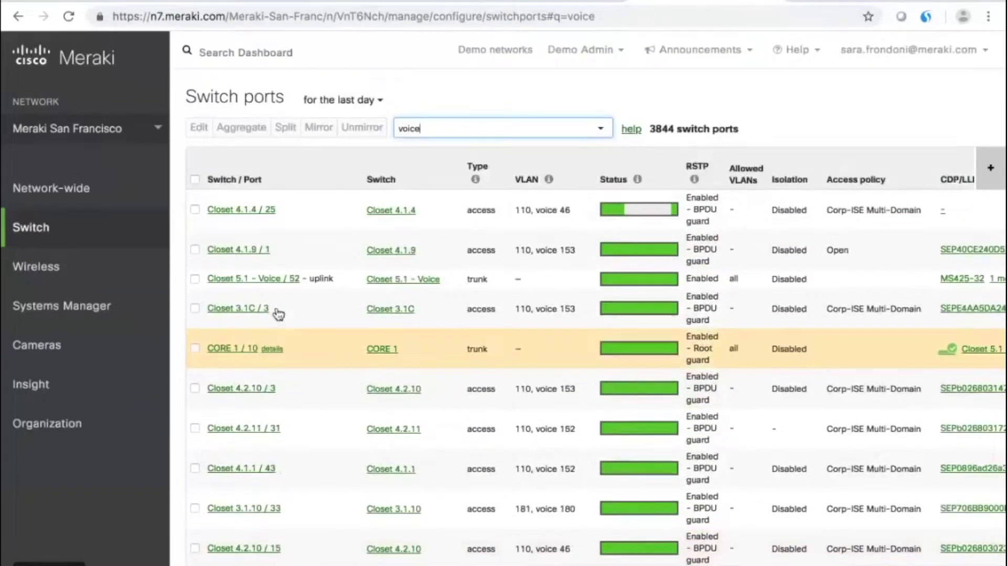
{"action": "scroll", "coordinate": [348, 362], "scroll_direction": "down", "scroll_amount": 2}
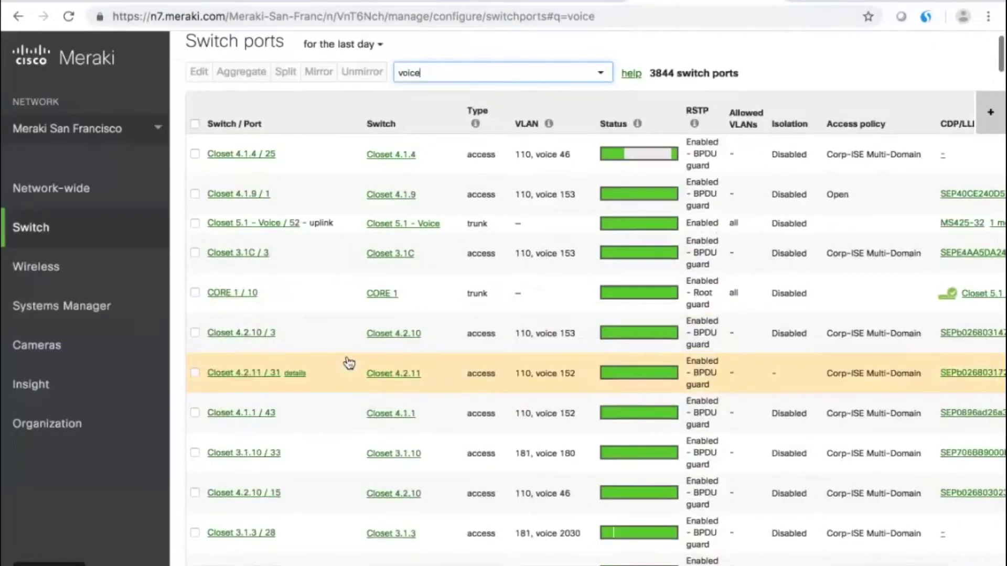
{"action": "scroll", "coordinate": [342, 219], "scroll_direction": "up", "scroll_amount": 2}
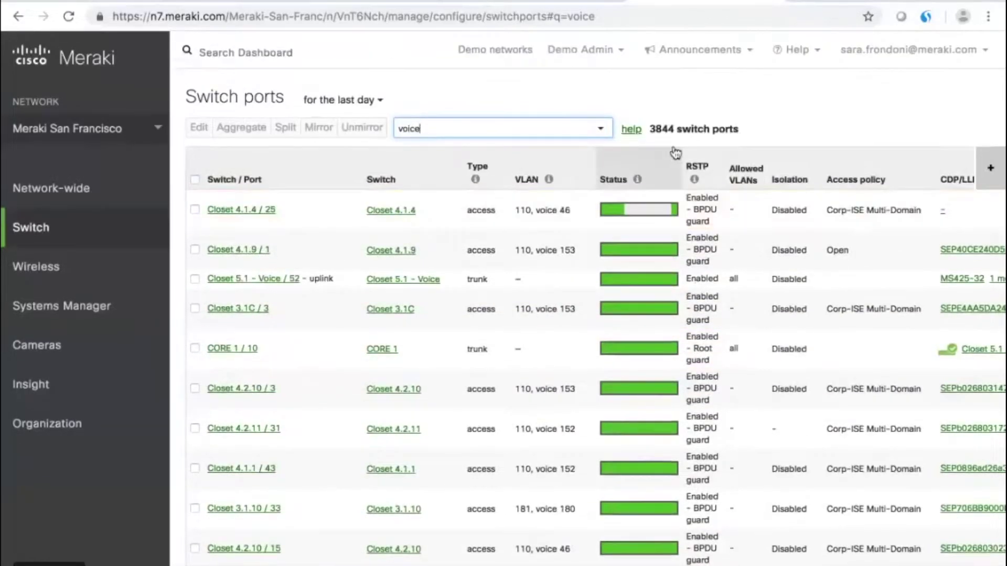
{"action": "scroll", "coordinate": [398, 315], "scroll_direction": "down", "scroll_amount": 10}
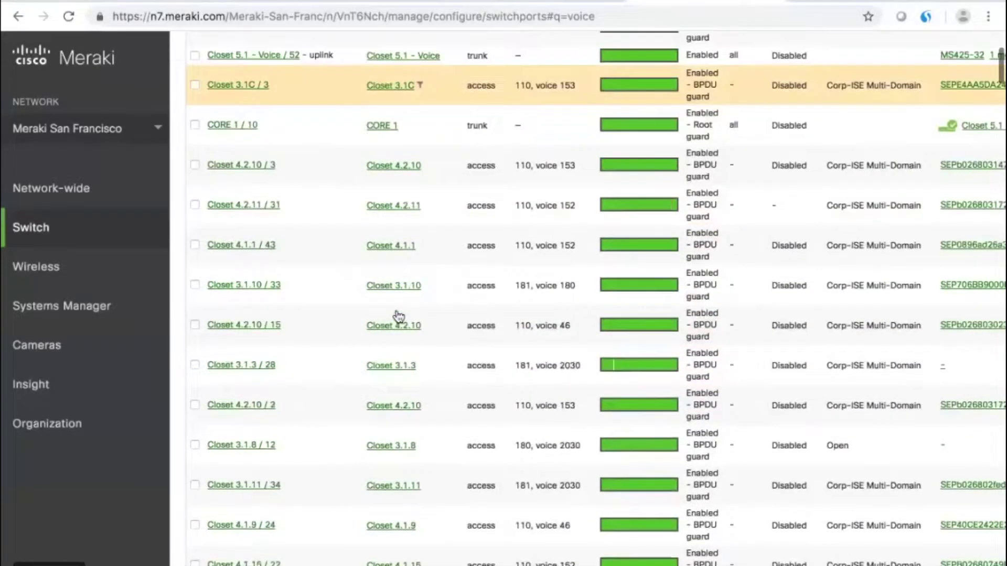
{"action": "scroll", "coordinate": [398, 313], "scroll_direction": "up", "scroll_amount": 8}
{"action": "scroll", "coordinate": [397, 315], "scroll_direction": "up", "scroll_amount": 2}
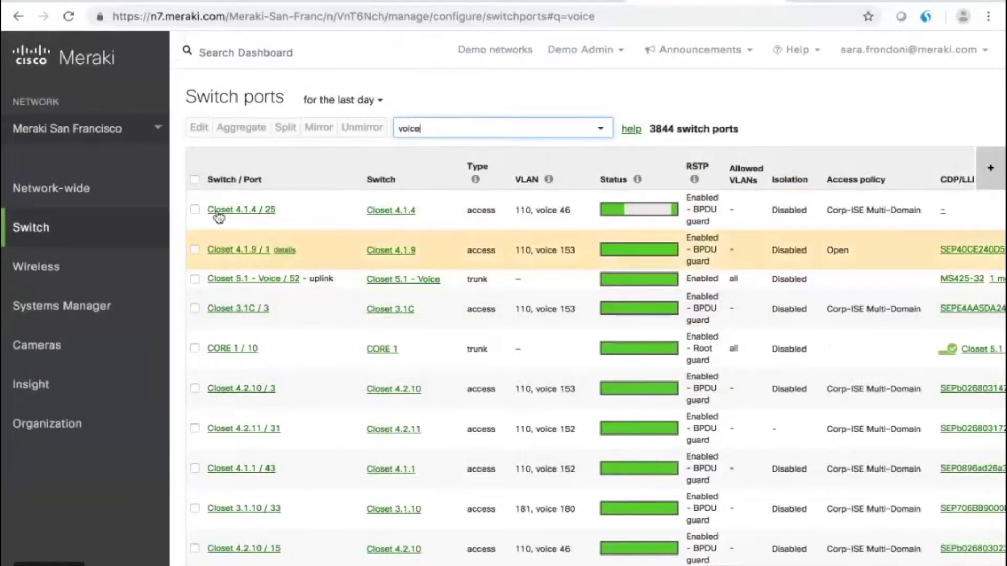
Select all listed voice ports, open them for bulk editing and review the settings that can be changed.
{"action": "left_click", "coordinate": [195, 179]}
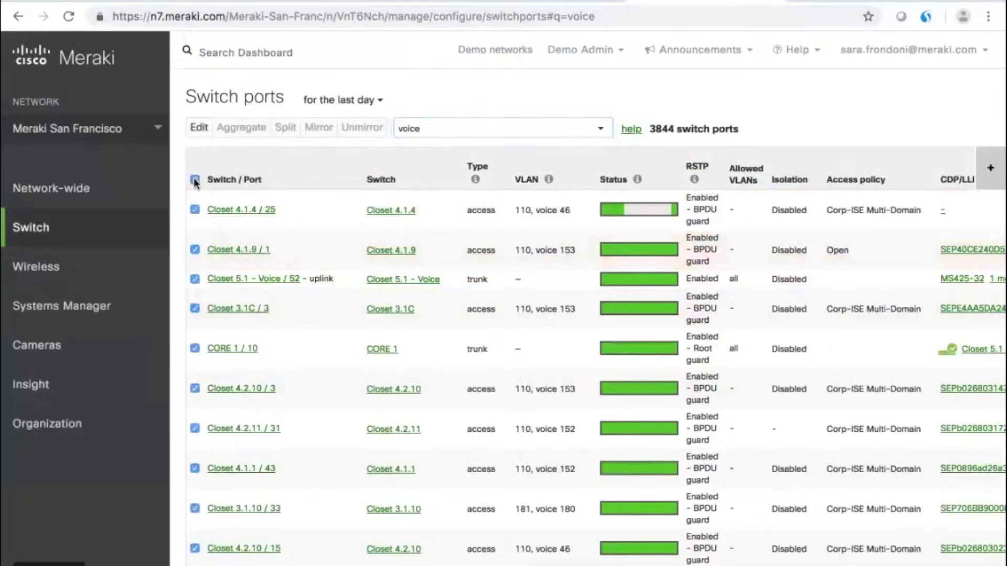
{"action": "left_click", "coordinate": [202, 128]}
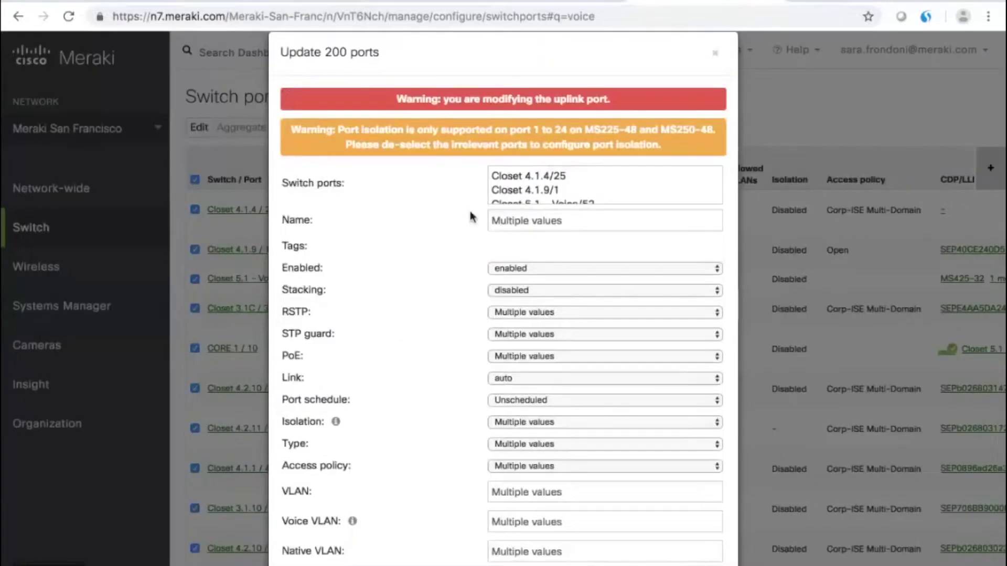
{"action": "scroll", "coordinate": [583, 176], "scroll_direction": "down", "scroll_amount": 5}
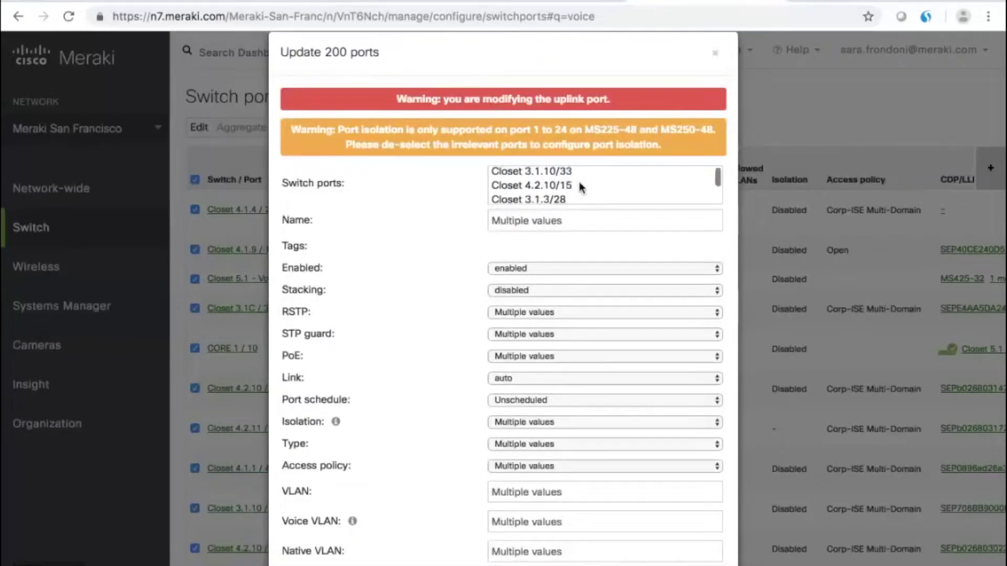
{"action": "scroll", "coordinate": [568, 257], "scroll_direction": "down", "scroll_amount": 2}
{"action": "scroll", "coordinate": [568, 257], "scroll_direction": "down", "scroll_amount": 1}
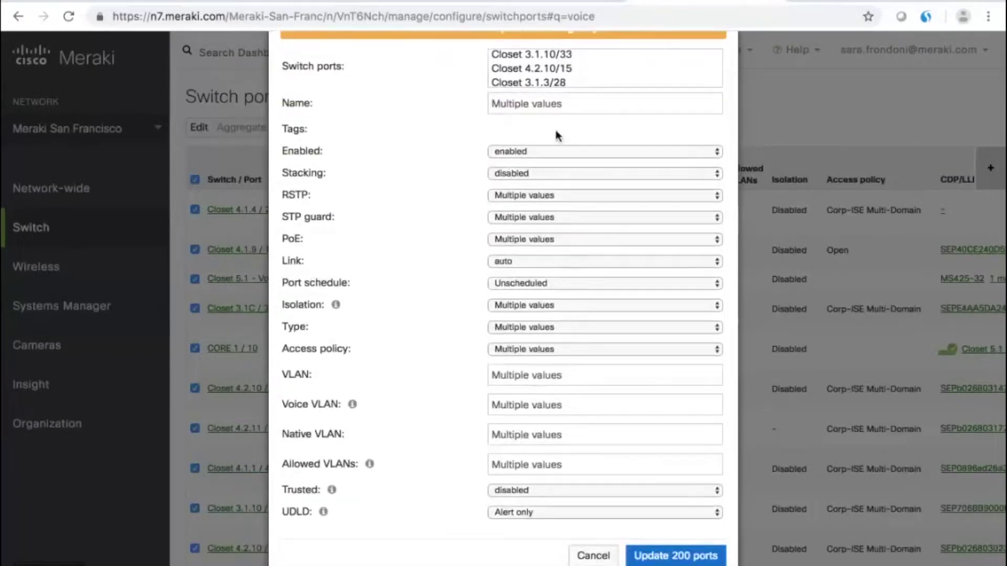
View the Enabled options for the selected ports, cancel the bulk update and deselect all ports.
{"action": "left_click", "coordinate": [528, 153]}
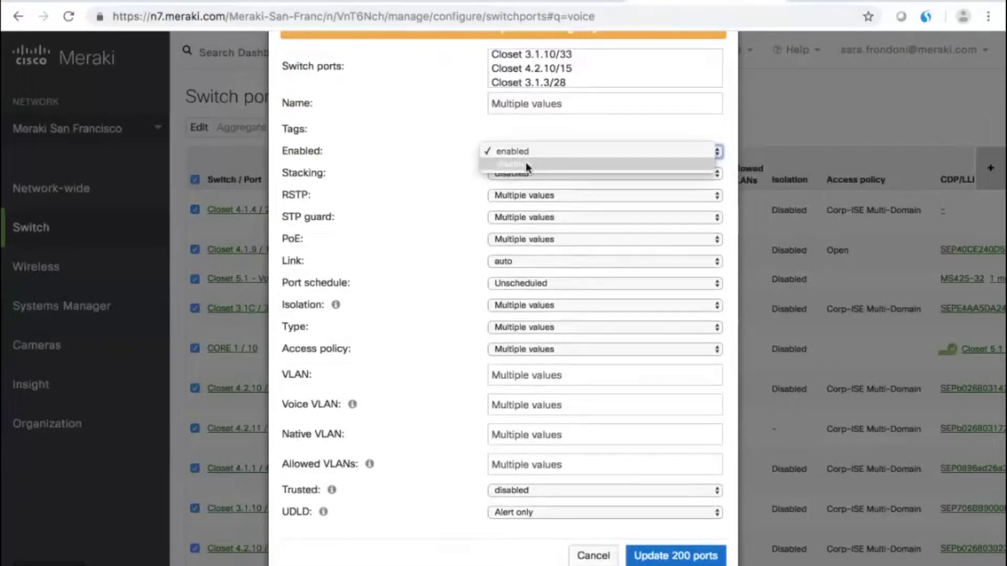
{"action": "left_click", "coordinate": [525, 153]}
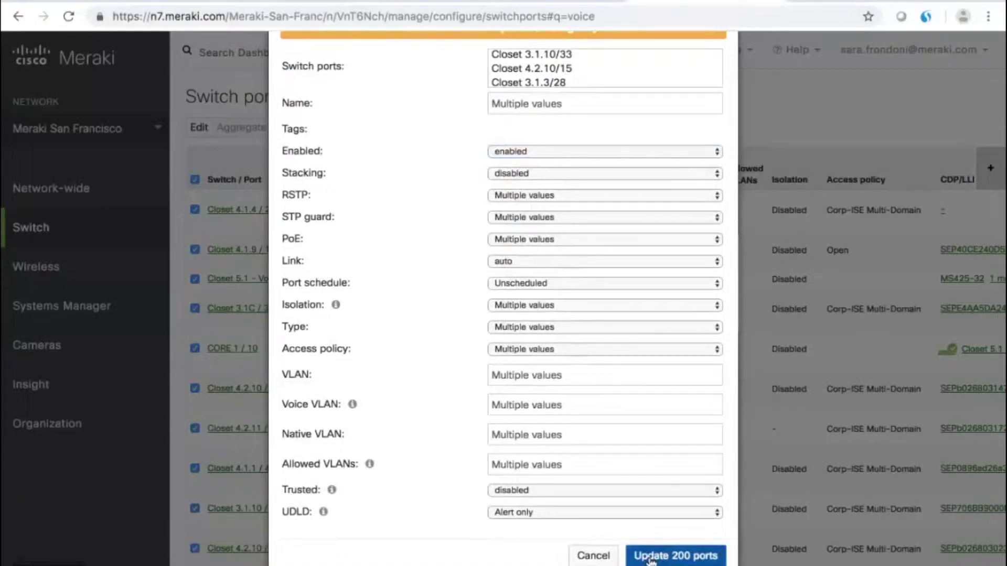
{"action": "scroll", "coordinate": [640, 508], "scroll_direction": "up", "scroll_amount": 3}
{"action": "scroll", "coordinate": [640, 506], "scroll_direction": "down", "scroll_amount": 3}
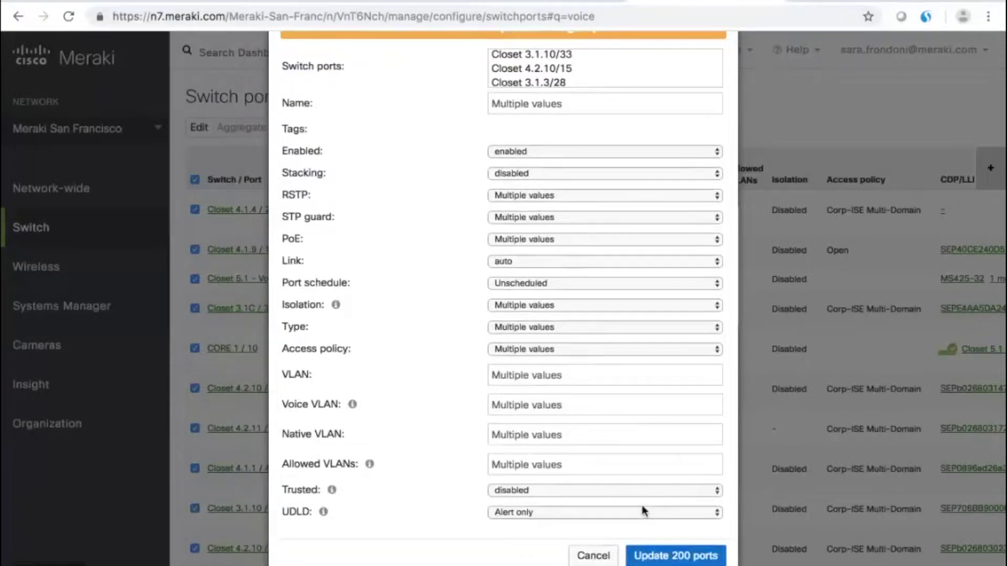
{"action": "left_click", "coordinate": [593, 557]}
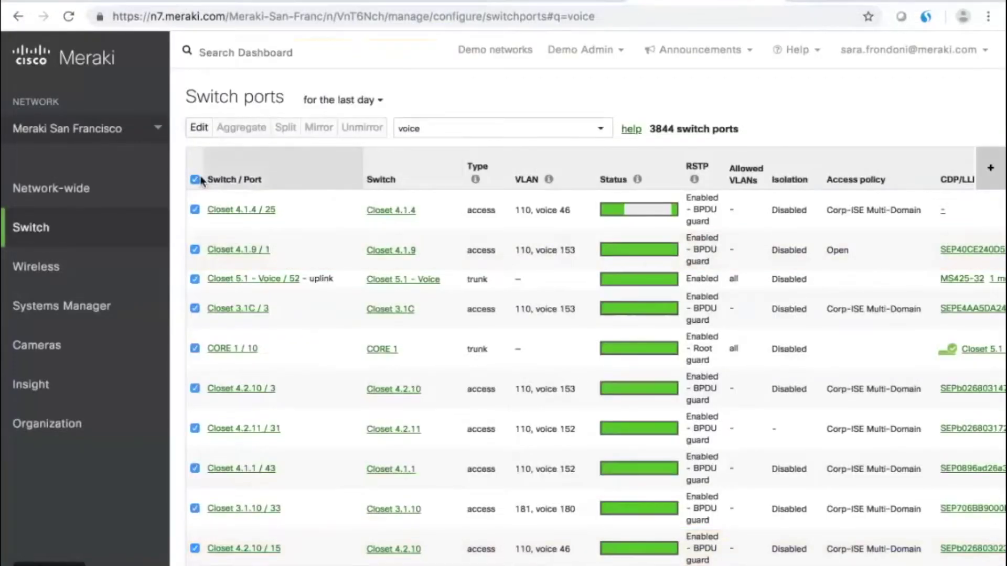
{"action": "left_click", "coordinate": [195, 181]}
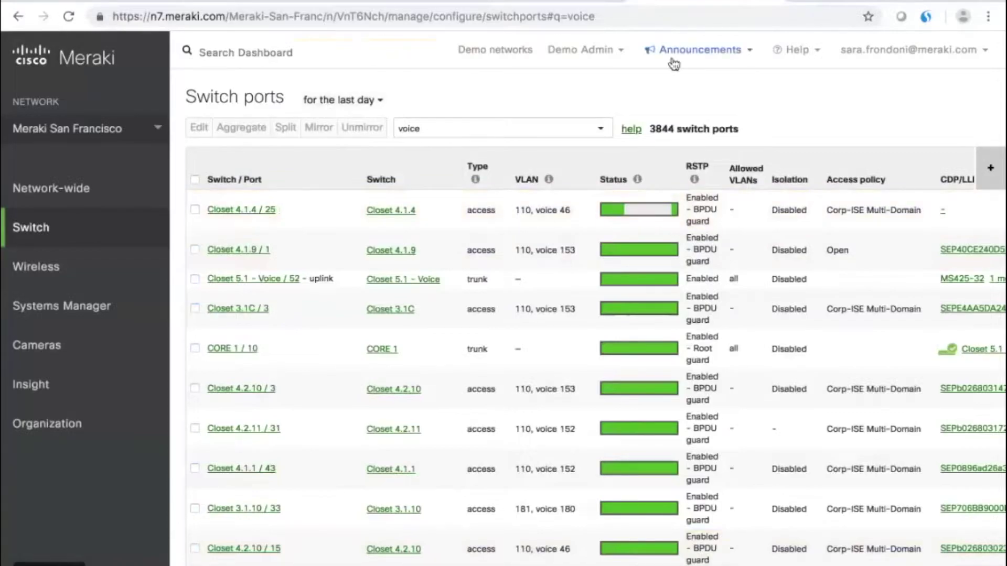
Go to the wireless Access points list and view which columns can be added to the table.
{"action": "mouse_move", "coordinate": [152, 221]}
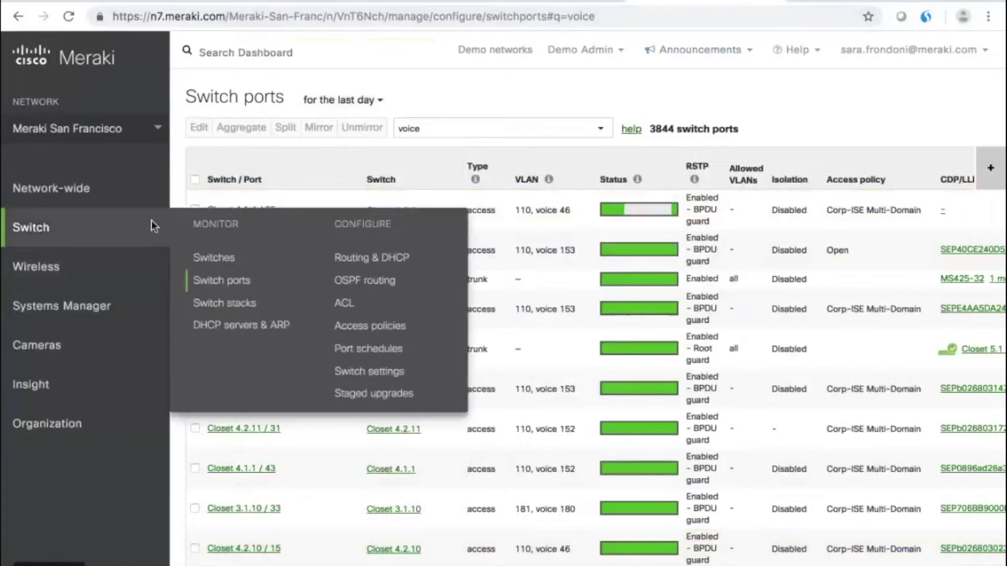
{"action": "mouse_move", "coordinate": [165, 269]}
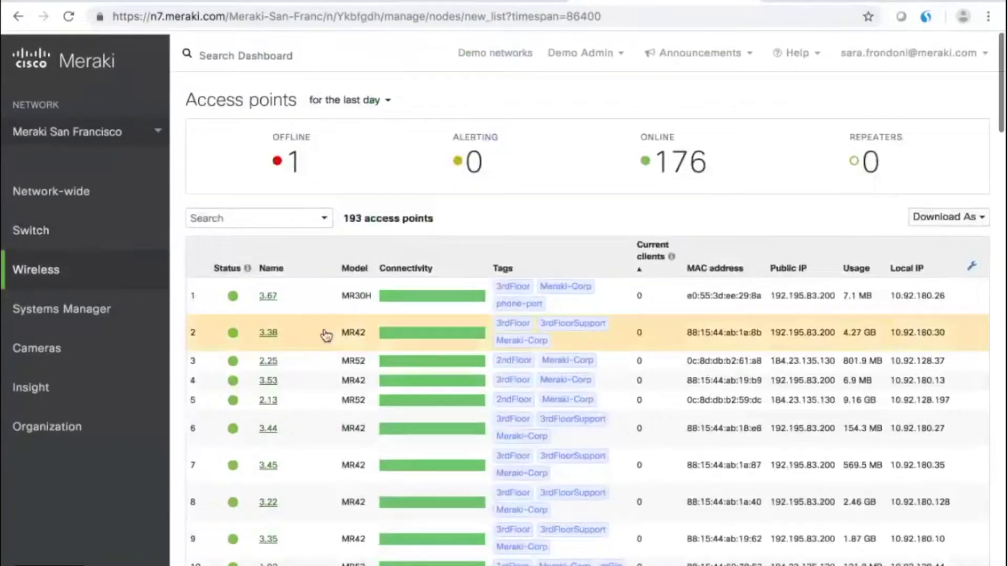
{"action": "mouse_move", "coordinate": [98, 262]}
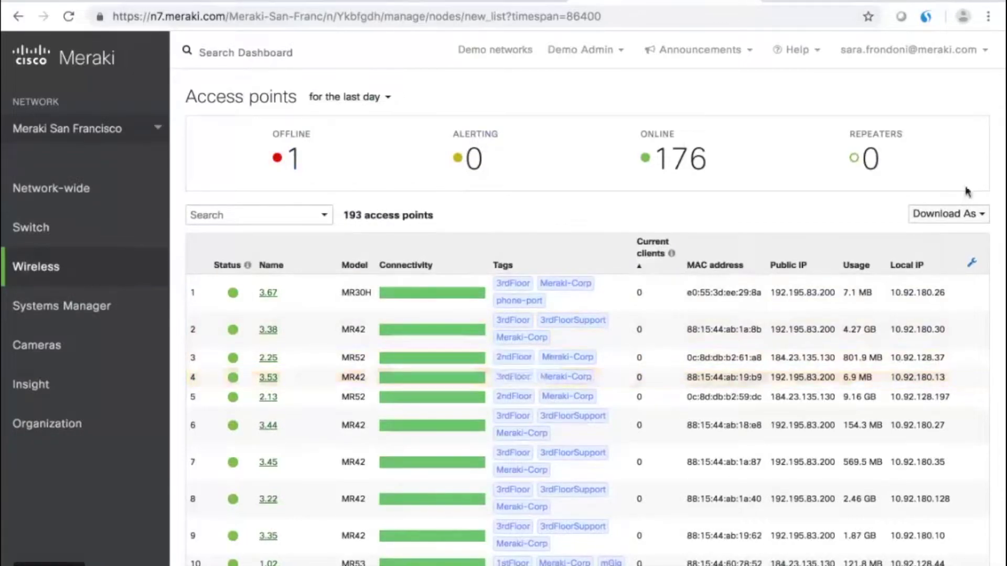
{"action": "left_click", "coordinate": [972, 262]}
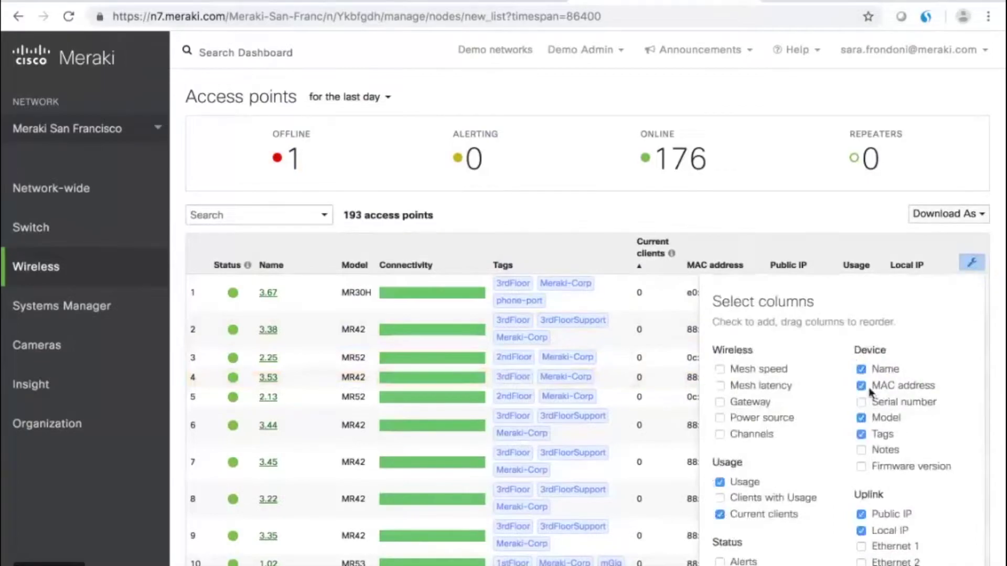
{"action": "scroll", "coordinate": [771, 217], "scroll_direction": "down", "scroll_amount": 3}
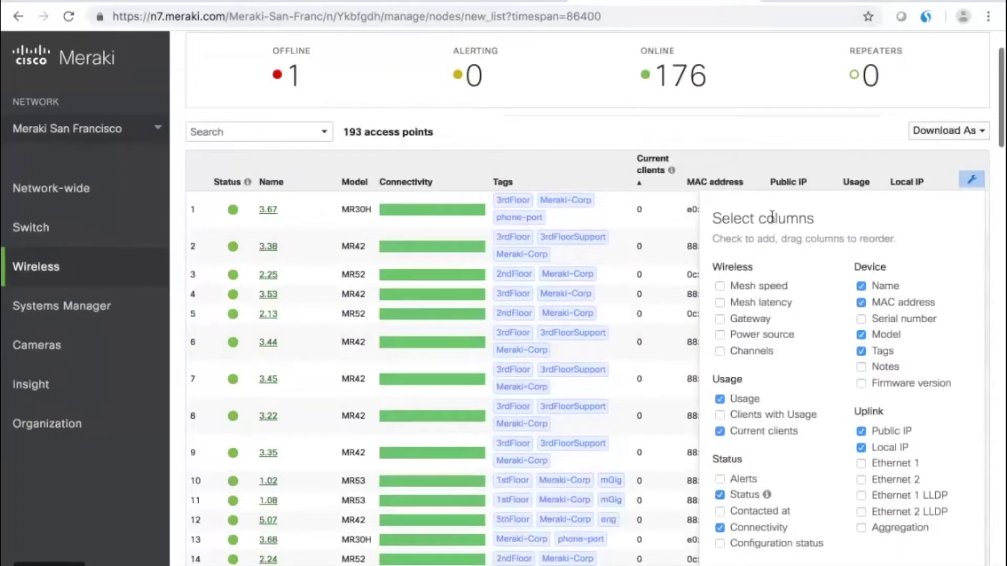
{"action": "left_click", "coordinate": [612, 108]}
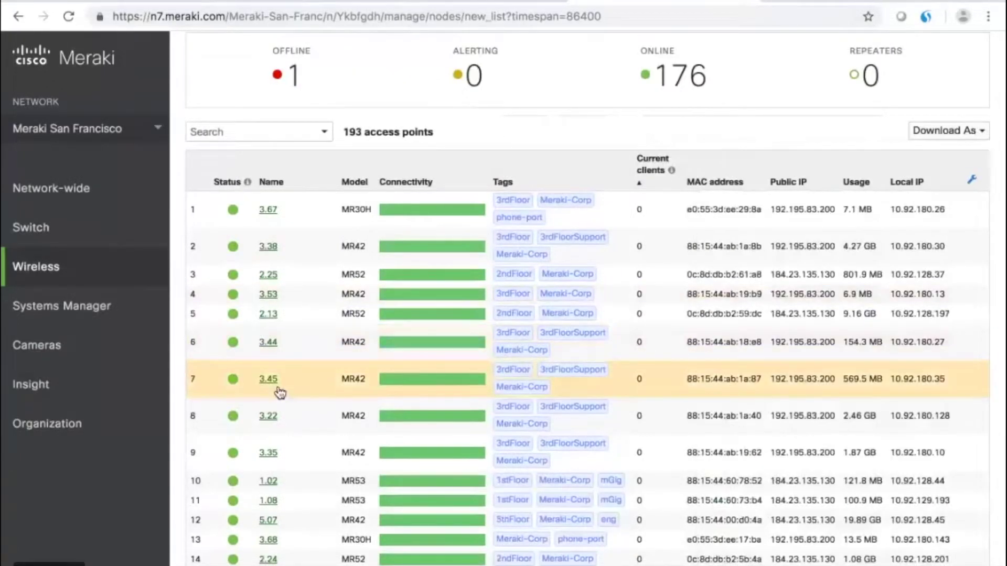
Open the details of access point 3.44 and open the SSIDs and Firewall & traffic shaping pages in new browser tabs.
{"action": "left_click", "coordinate": [268, 344]}
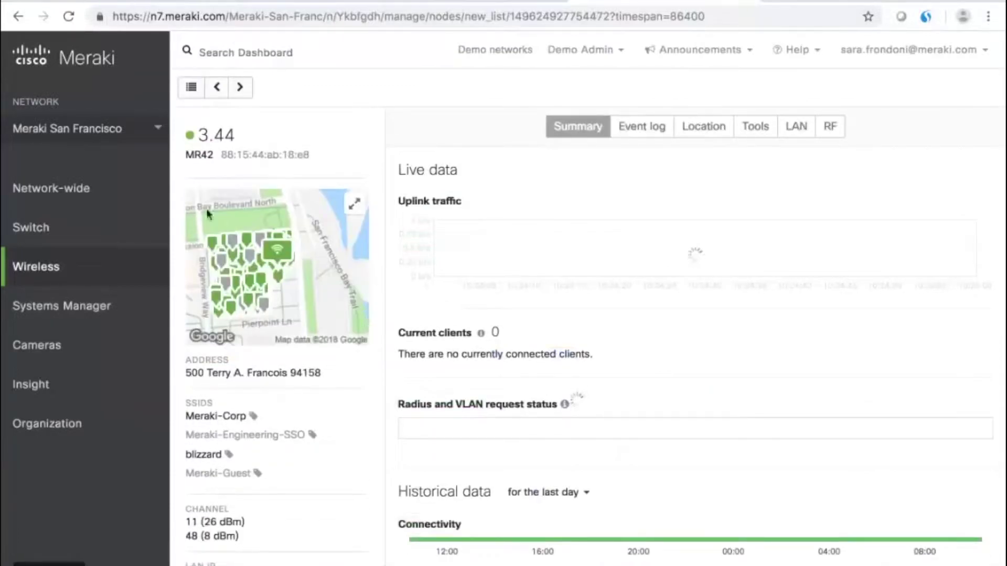
{"action": "mouse_move", "coordinate": [103, 287]}
{"action": "mouse_move", "coordinate": [134, 261]}
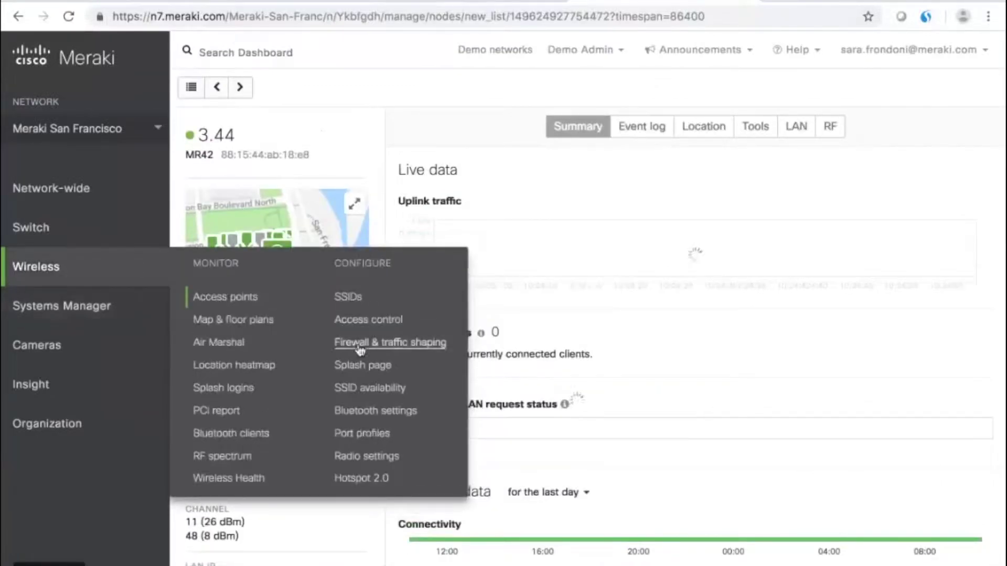
{"action": "right_click", "coordinate": [346, 297]}
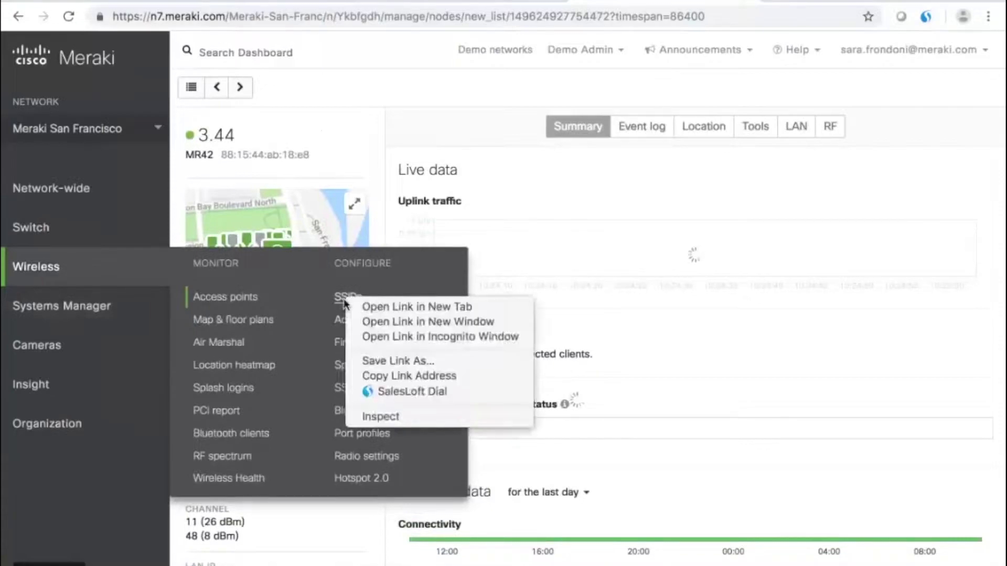
{"action": "left_click", "coordinate": [367, 341]}
{"action": "right_click", "coordinate": [358, 344]}
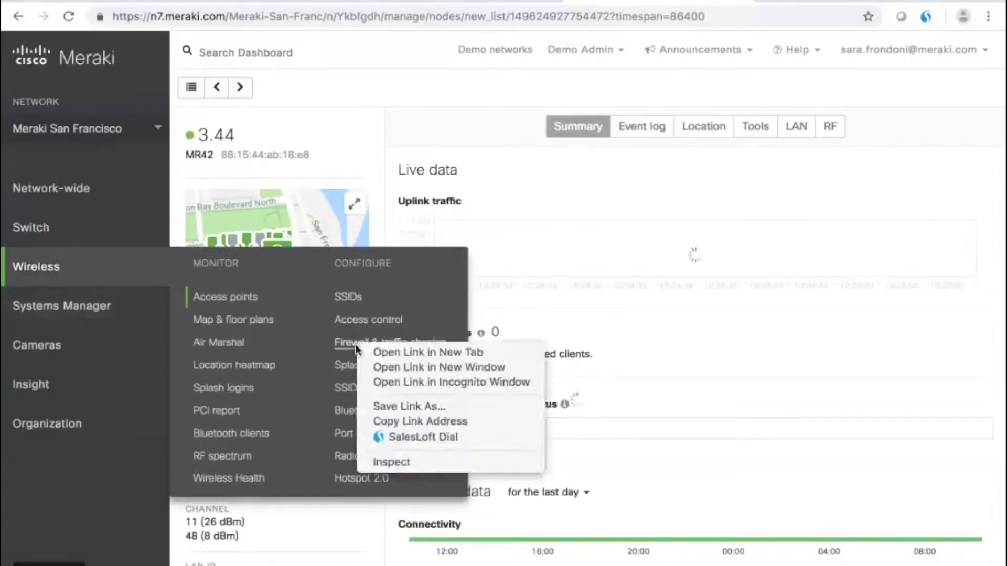
{"action": "left_click", "coordinate": [530, 128]}
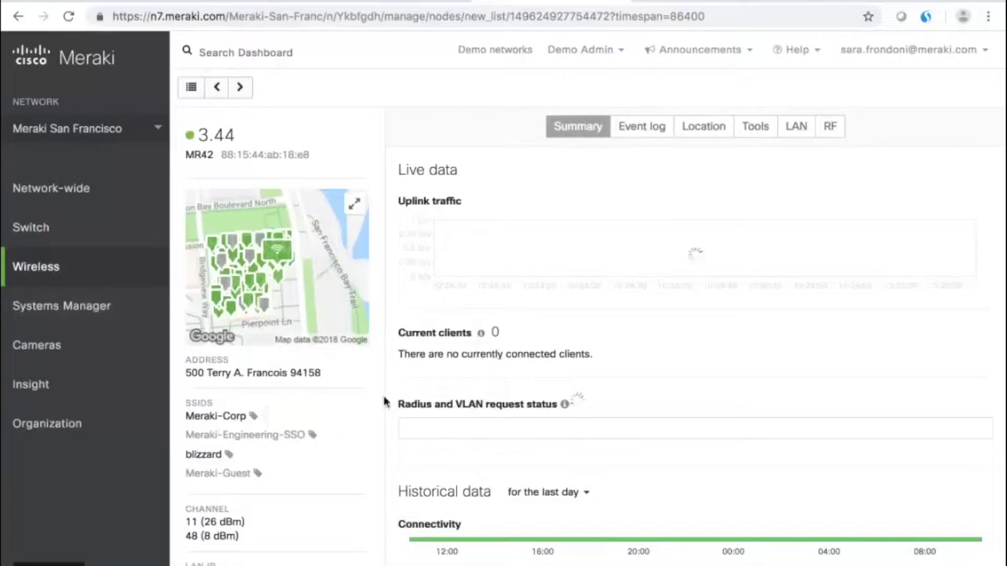
Look over access point 3.44's summary, including its SSIDs, channels, IP details, tags, firmware, power, usage and client list.
{"action": "scroll", "coordinate": [384, 402], "scroll_direction": "down", "scroll_amount": 5}
{"action": "scroll", "coordinate": [226, 231], "scroll_direction": "up", "scroll_amount": 1}
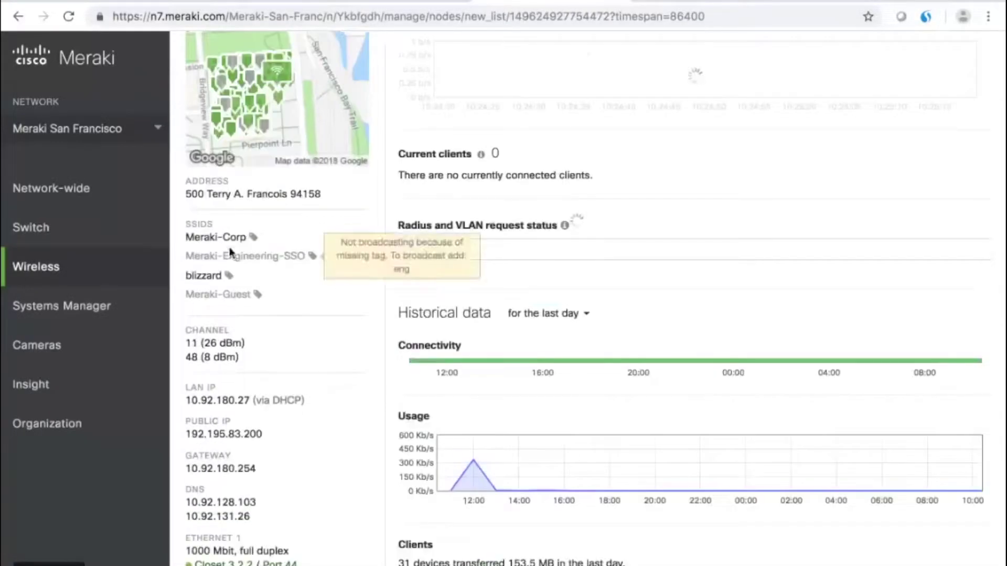
{"action": "scroll", "coordinate": [229, 247], "scroll_direction": "up", "scroll_amount": 3}
{"action": "scroll", "coordinate": [229, 247], "scroll_direction": "up", "scroll_amount": 1}
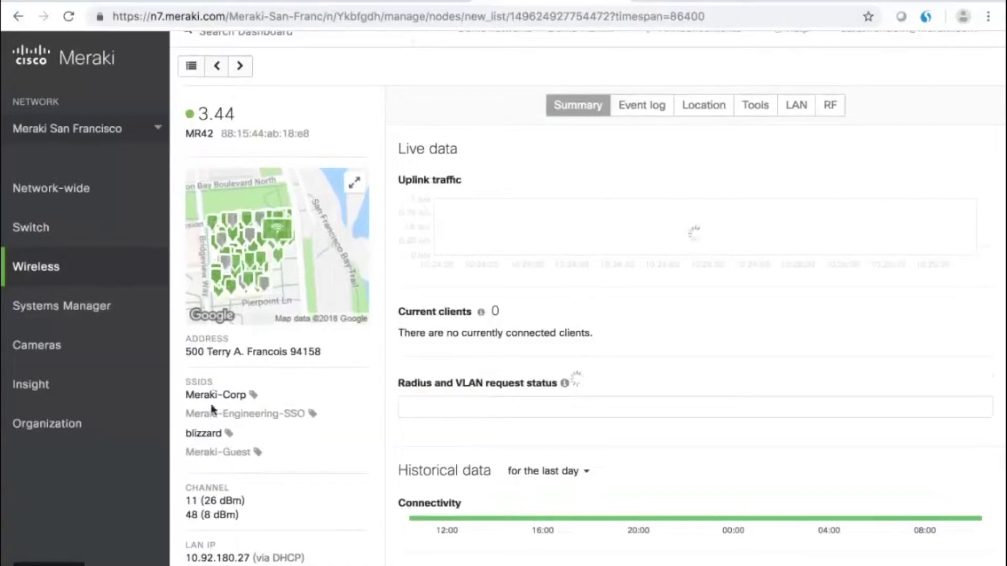
{"action": "scroll", "coordinate": [220, 326], "scroll_direction": "up", "scroll_amount": 1}
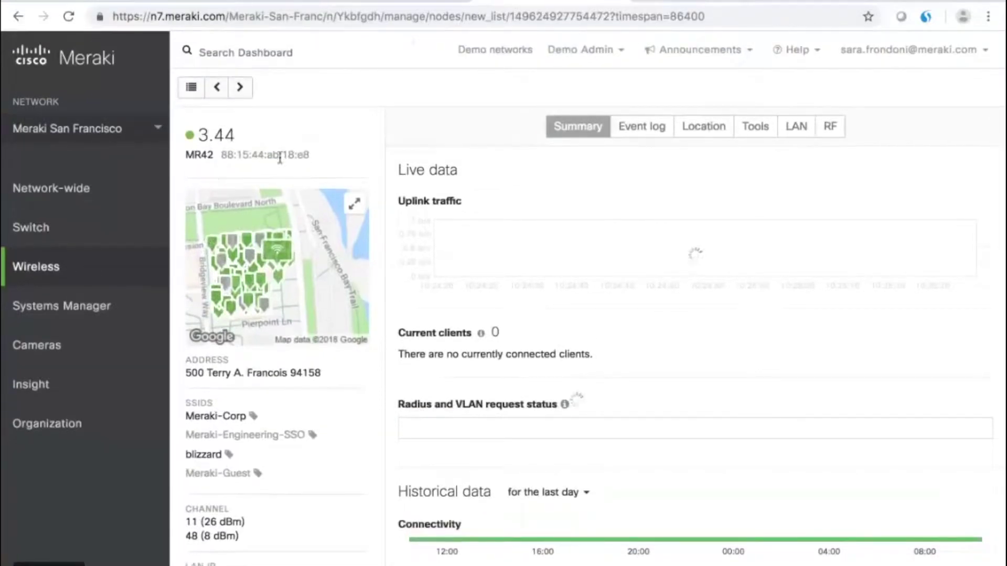
{"action": "scroll", "coordinate": [232, 168], "scroll_direction": "down", "scroll_amount": 3}
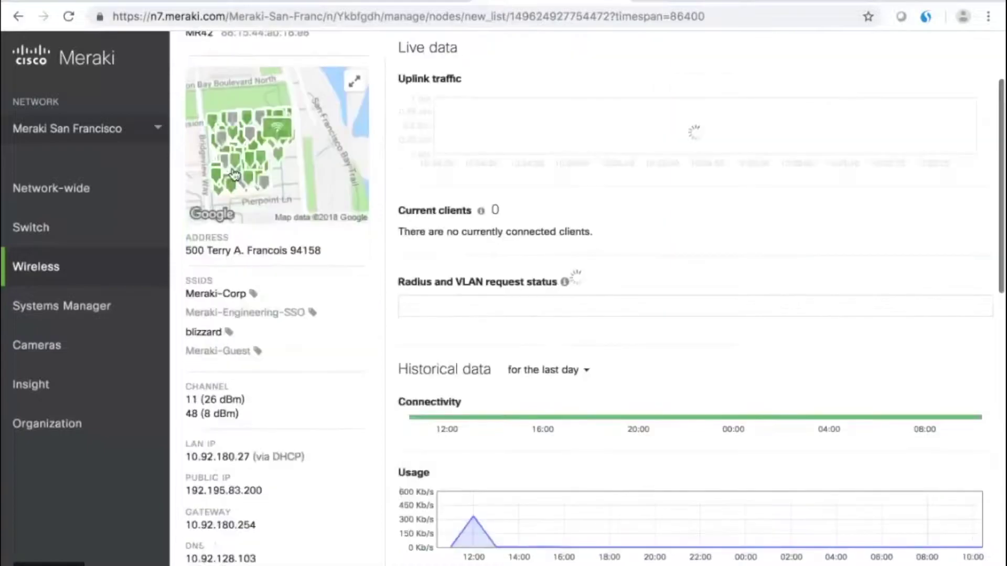
{"action": "scroll", "coordinate": [301, 352], "scroll_direction": "down", "scroll_amount": 10}
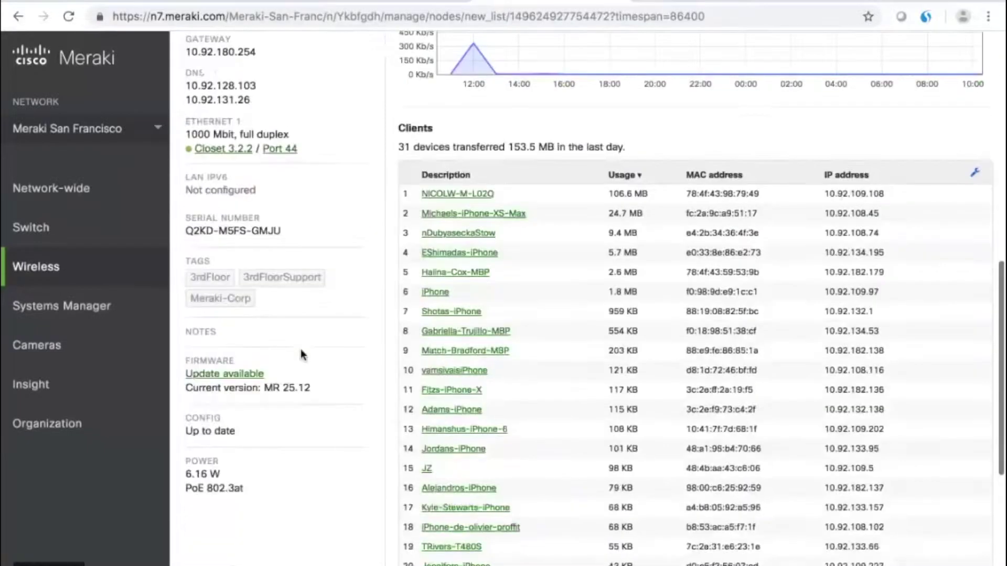
{"action": "scroll", "coordinate": [300, 348], "scroll_direction": "up", "scroll_amount": 2}
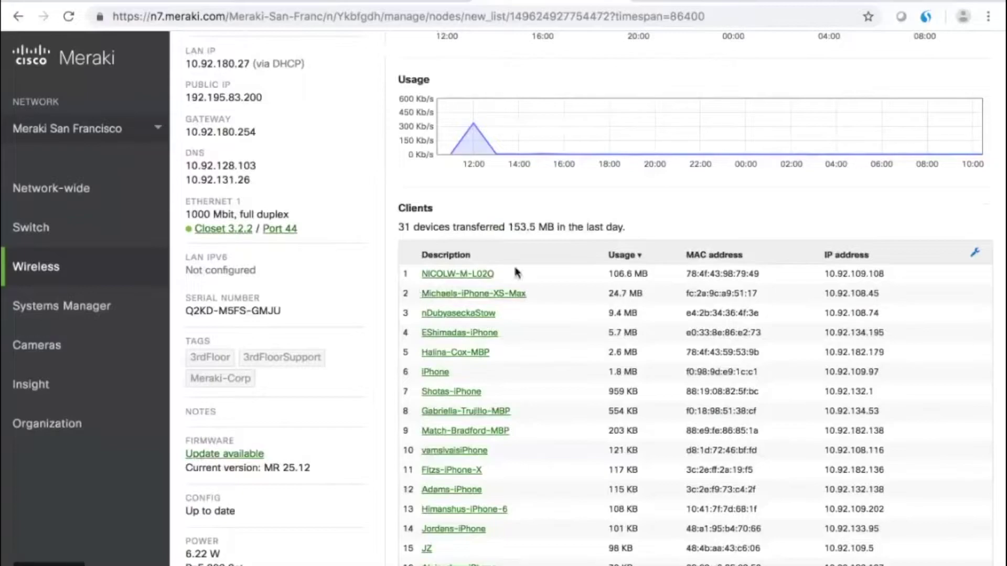
{"action": "scroll", "coordinate": [515, 269], "scroll_direction": "down", "scroll_amount": 1}
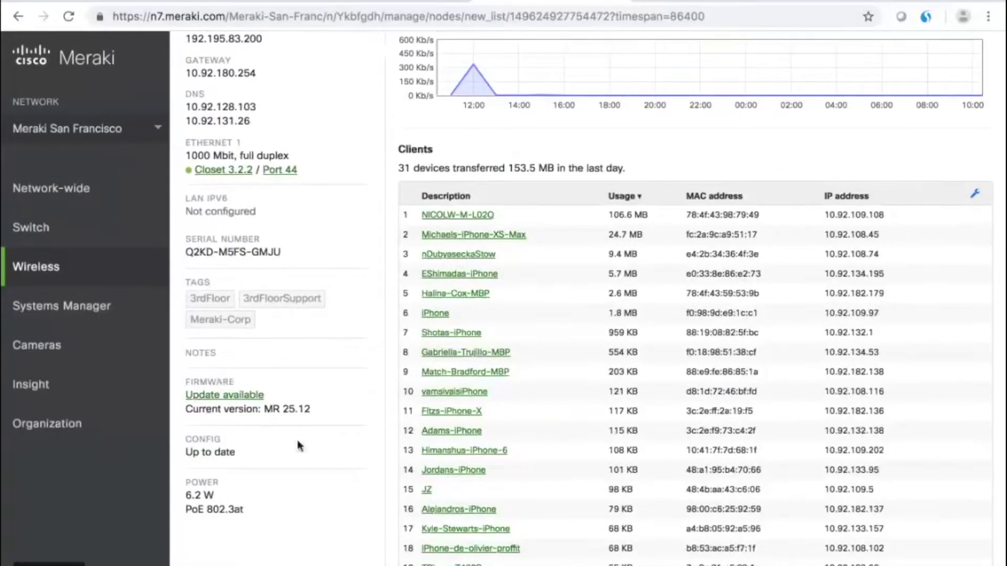
{"action": "scroll", "coordinate": [502, 275], "scroll_direction": "up", "scroll_amount": 10}
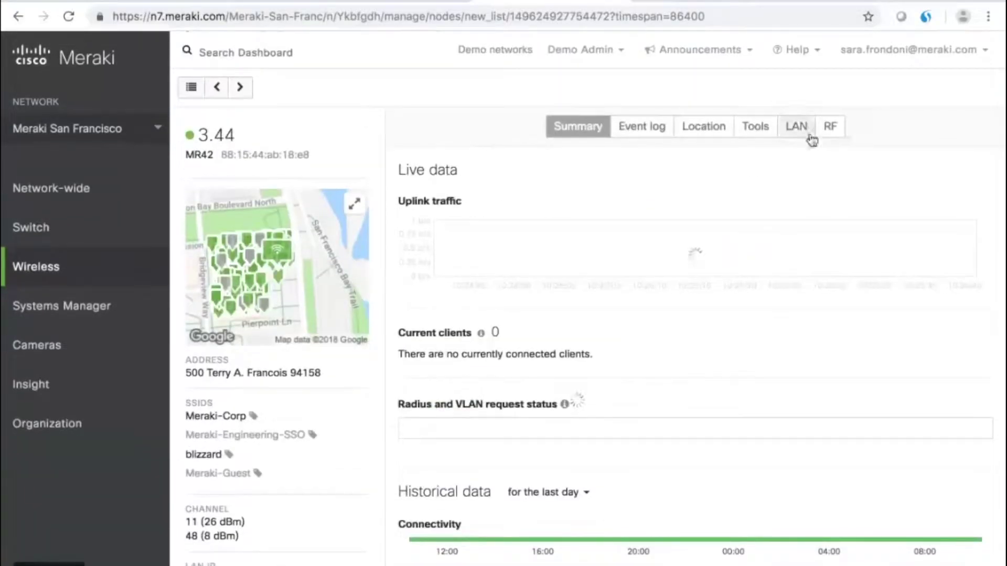
Open access point 3.44's RF troubleshooting view, select events on the timeline and view the details of the Nov 5 17:09 events.
{"action": "left_click", "coordinate": [828, 135]}
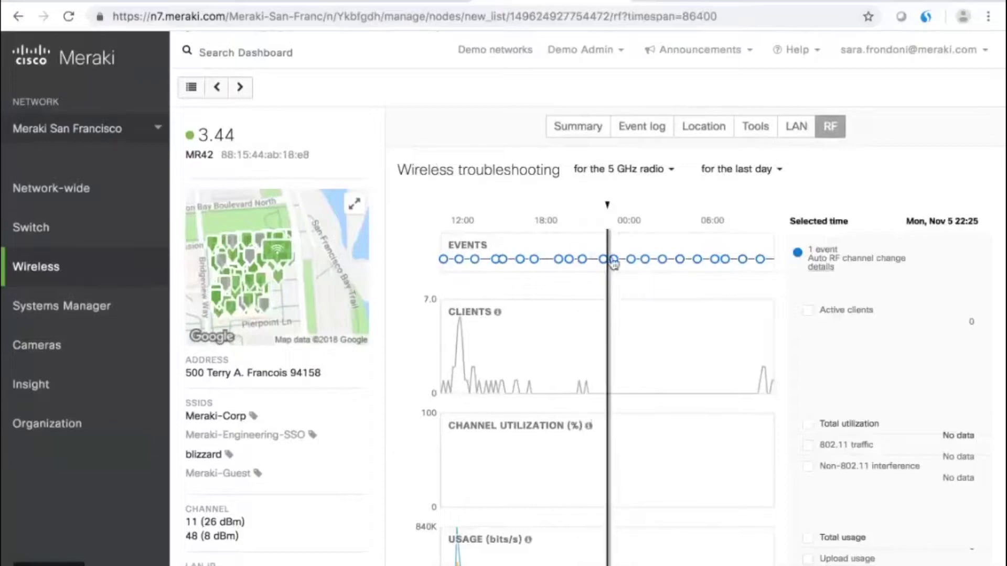
{"action": "scroll", "coordinate": [717, 266], "scroll_direction": "down", "scroll_amount": 2}
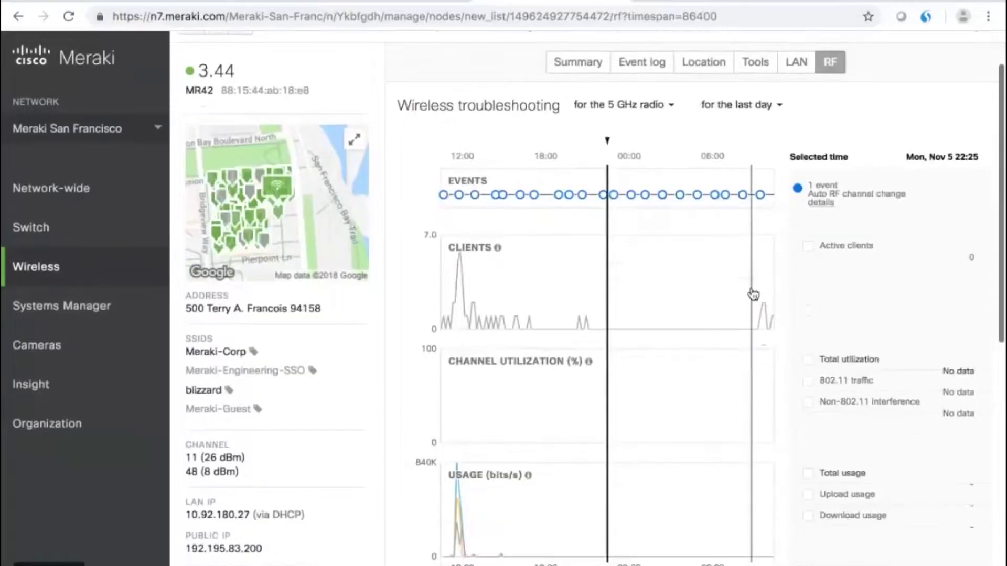
{"action": "left_click", "coordinate": [743, 195]}
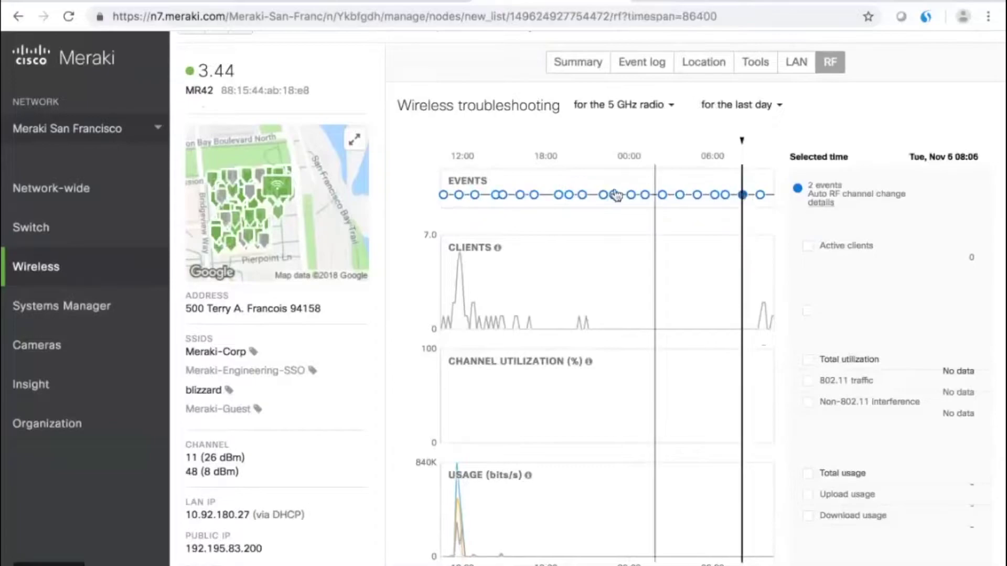
{"action": "left_click", "coordinate": [535, 196]}
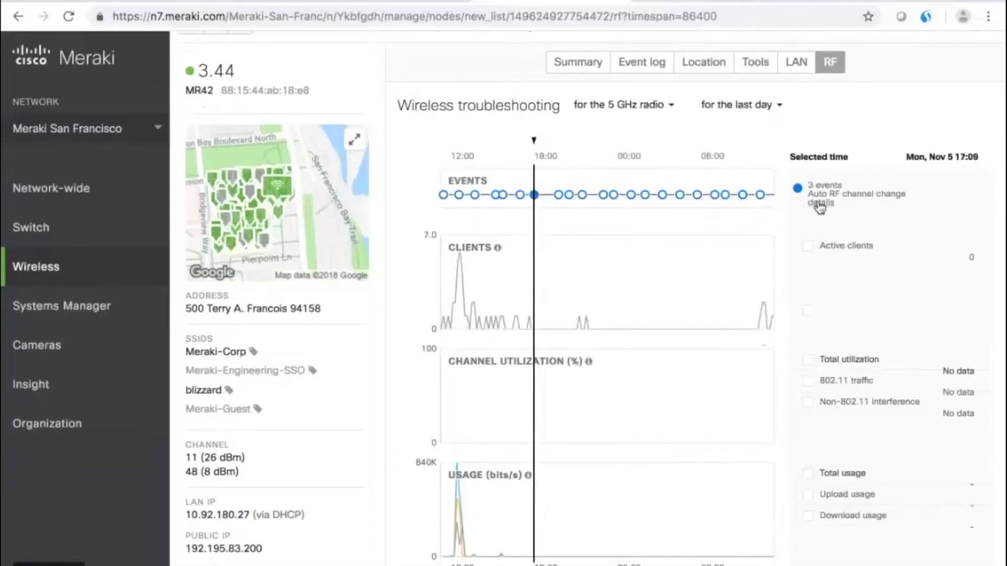
{"action": "left_click", "coordinate": [820, 204]}
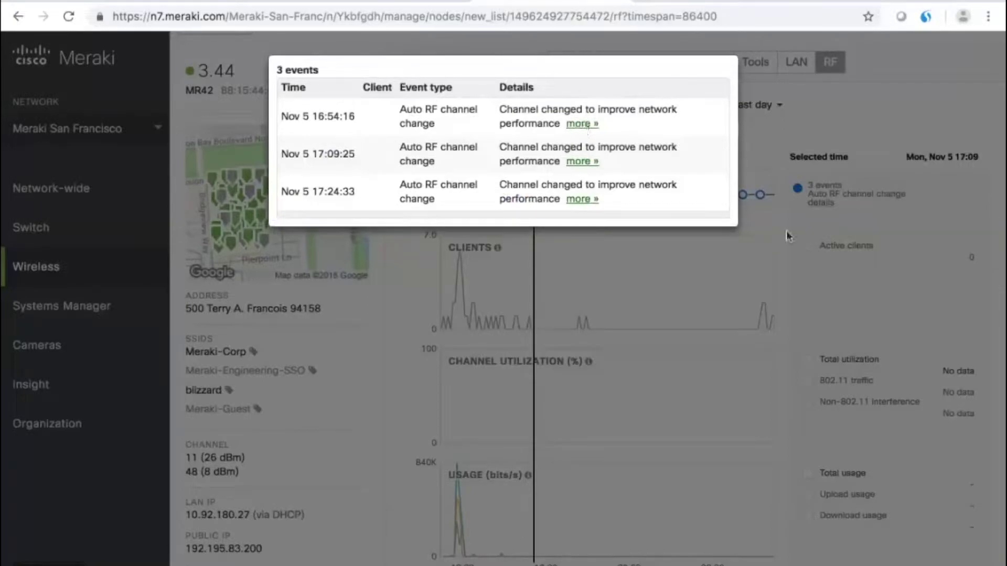
{"action": "left_click", "coordinate": [852, 303]}
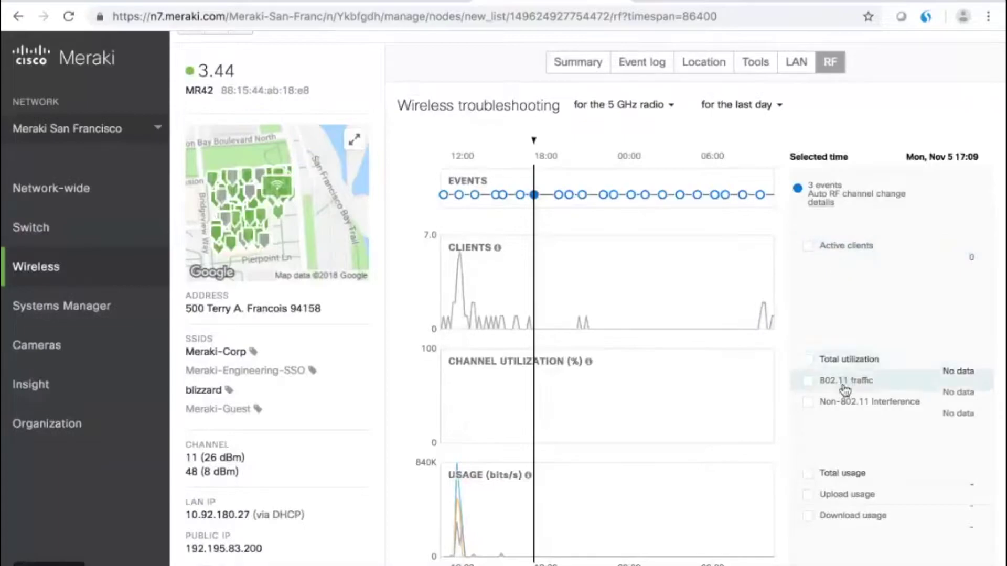
Select the Nov 6 03:35 event on the RF timeline and check the usage graph and Mesh neighbors section.
{"action": "left_click", "coordinate": [679, 195]}
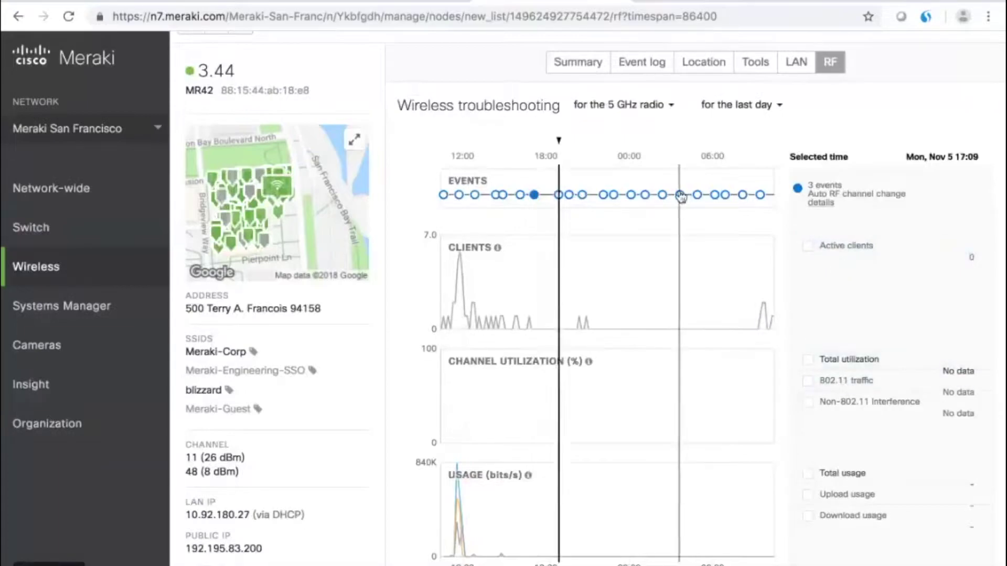
{"action": "scroll", "coordinate": [825, 539], "scroll_direction": "down", "scroll_amount": 3}
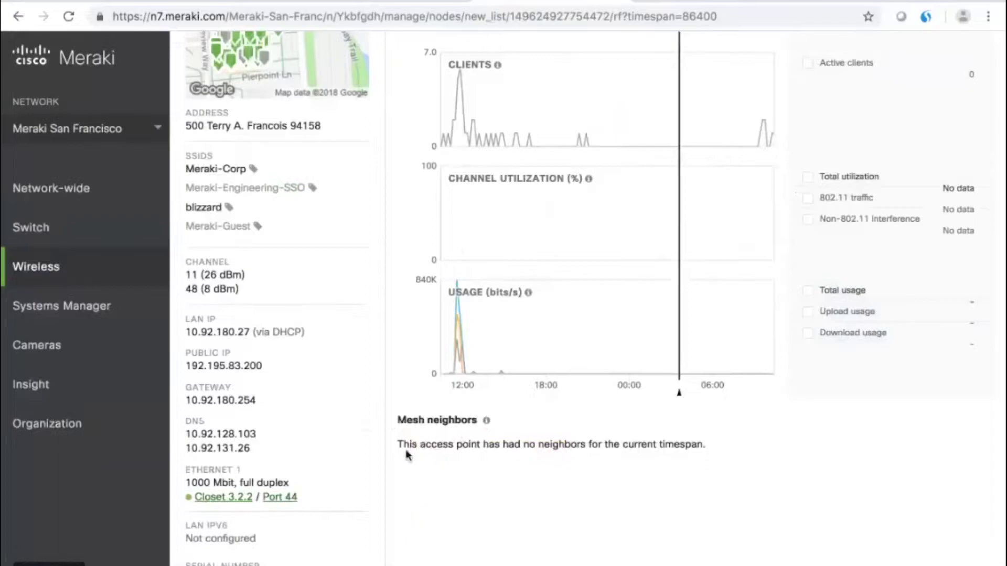
{"action": "scroll", "coordinate": [564, 419], "scroll_direction": "up", "scroll_amount": 2}
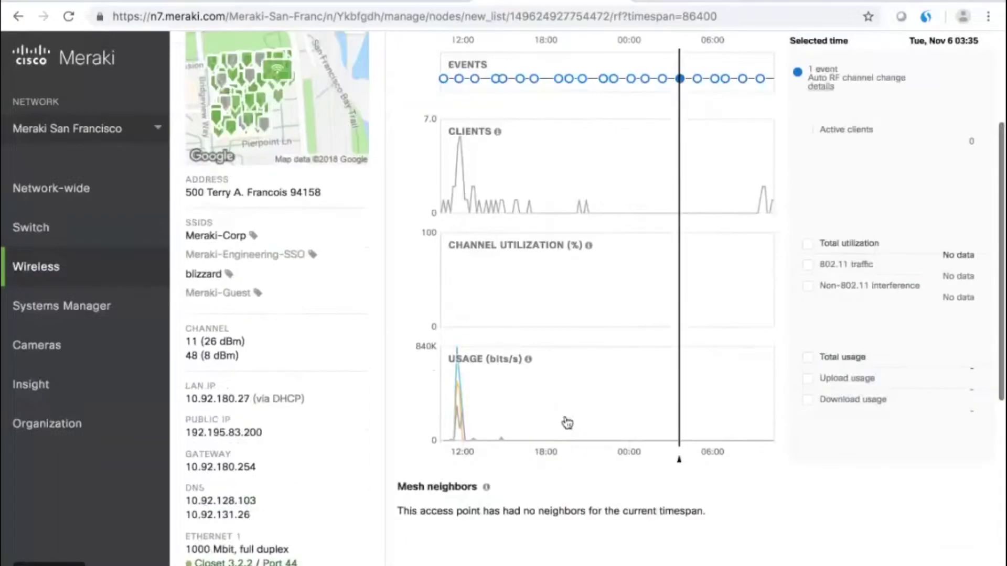
{"action": "scroll", "coordinate": [567, 417], "scroll_direction": "down", "scroll_amount": 1}
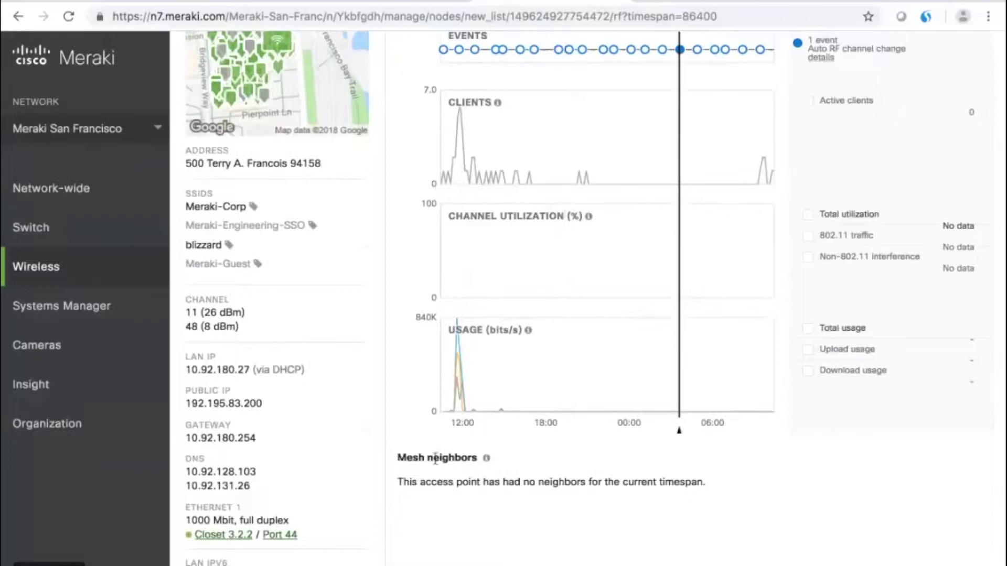
{"action": "mouse_move", "coordinate": [485, 465]}
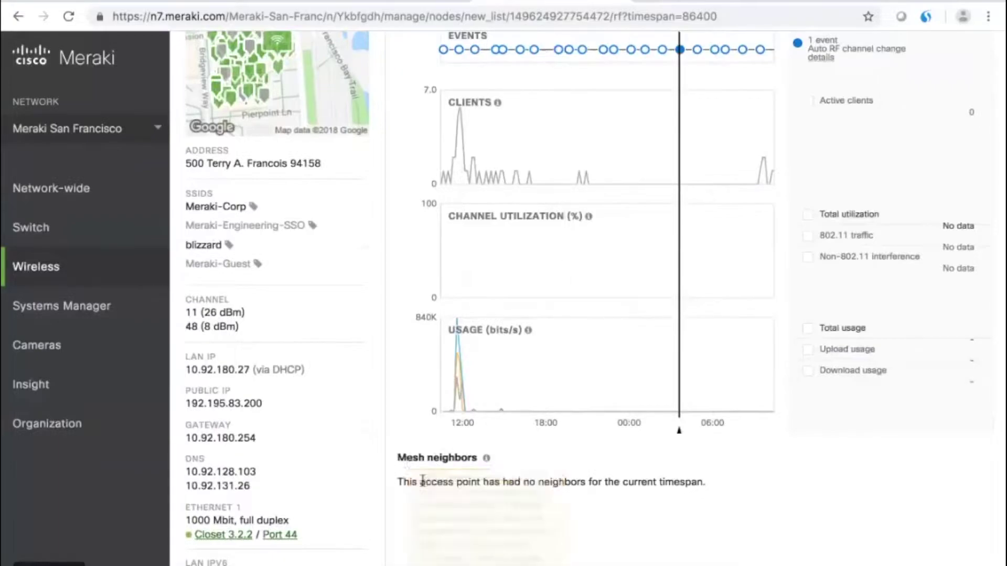
{"action": "scroll", "coordinate": [512, 444], "scroll_direction": "up", "scroll_amount": 5}
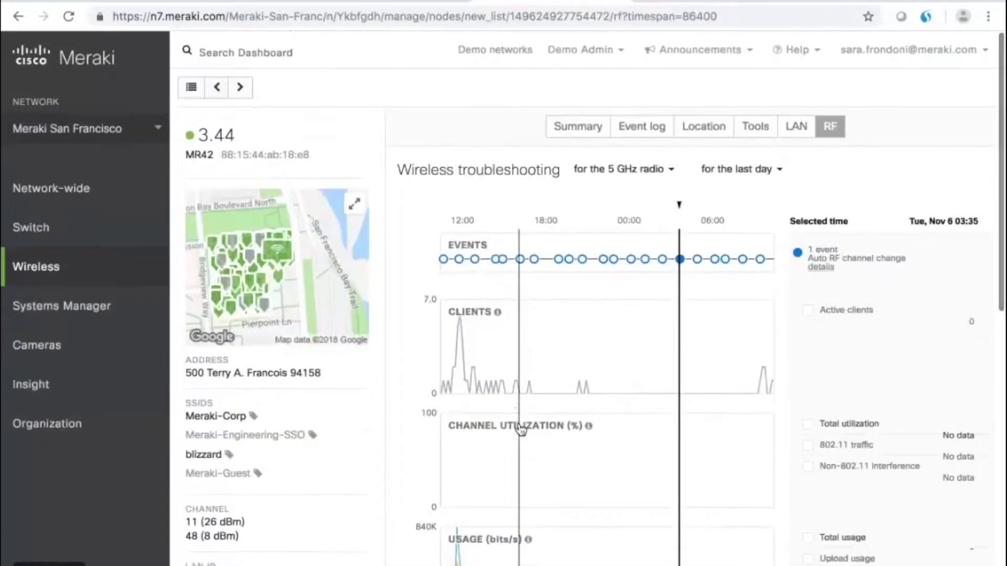
View the diagnostic tools available for access point 3.44 and its location on the map.
{"action": "left_click", "coordinate": [755, 128]}
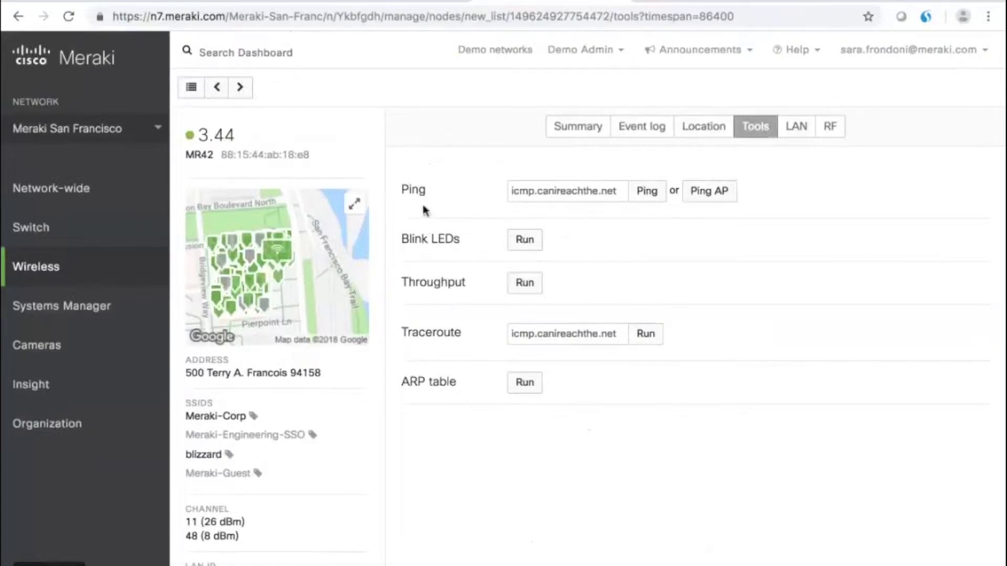
{"action": "left_click", "coordinate": [705, 132]}
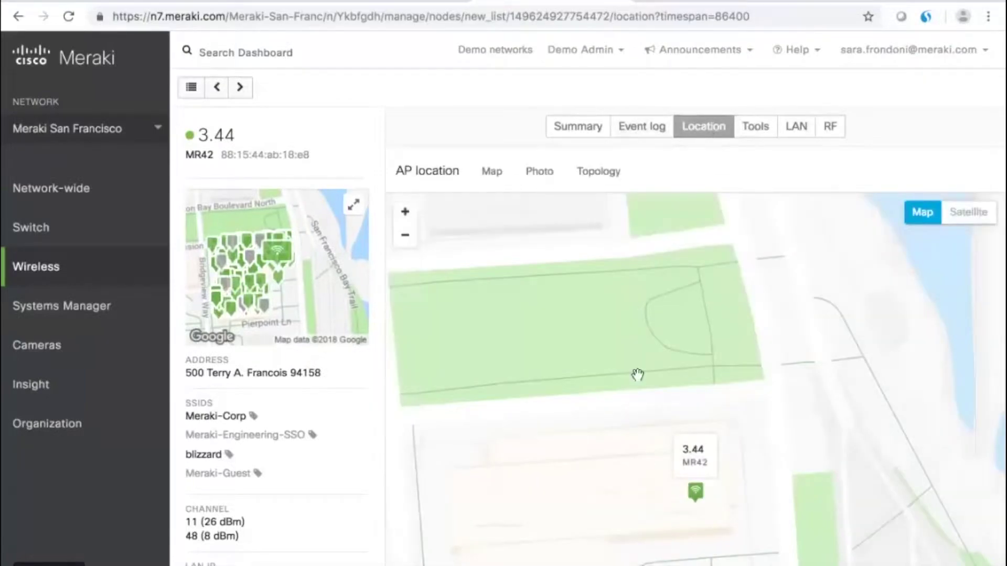
{"action": "scroll", "coordinate": [638, 374], "scroll_direction": "down", "scroll_amount": 2}
{"action": "scroll", "coordinate": [638, 374], "scroll_direction": "up", "scroll_amount": 2}
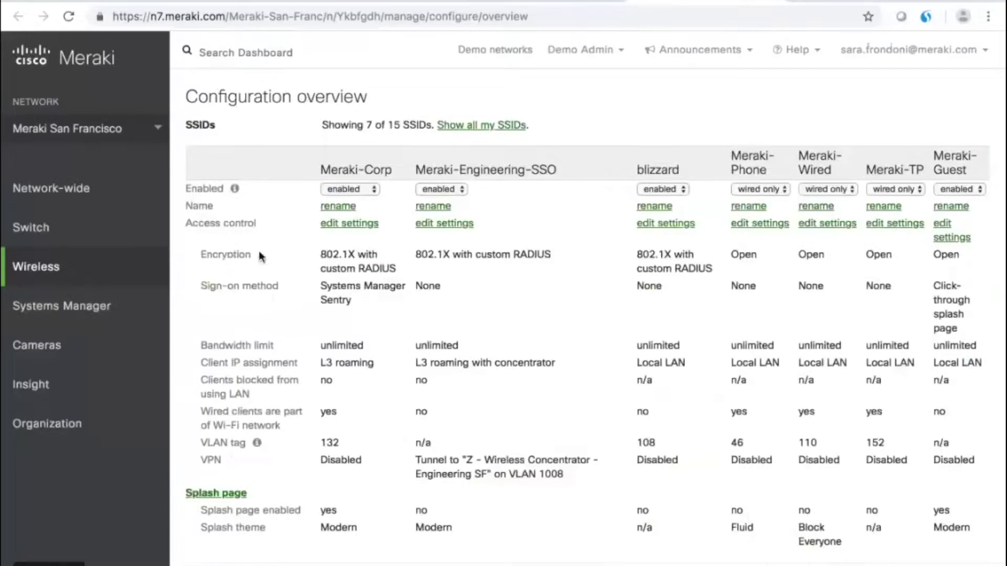
In the wireless Configuration overview, show all SSIDs including the disabled ones and look across their settings.
{"action": "mouse_move", "coordinate": [133, 272]}
{"action": "mouse_move", "coordinate": [37, 270]}
{"action": "left_click", "coordinate": [471, 126]}
{"action": "scroll", "coordinate": [823, 297], "scroll_direction": "right", "scroll_amount": 10}
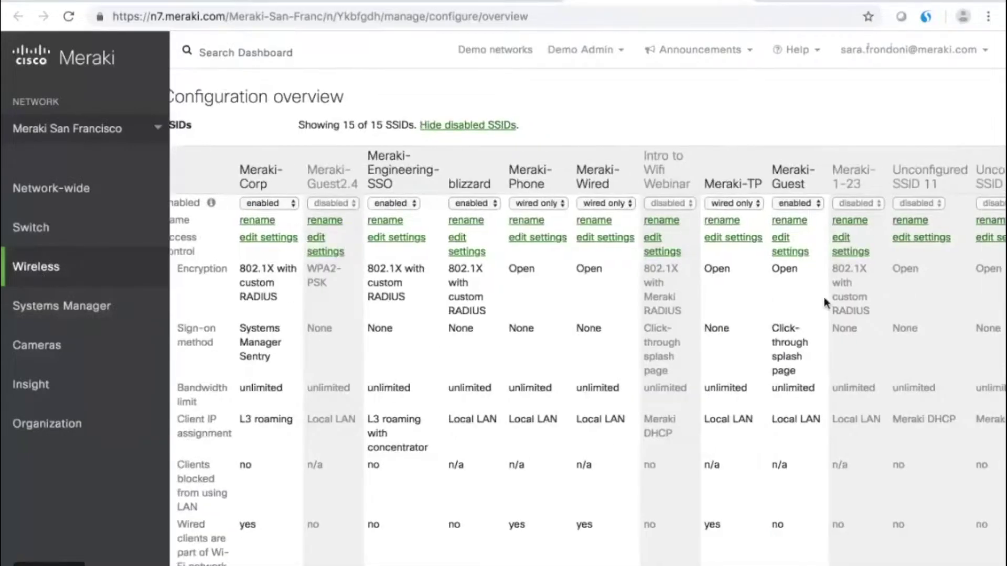
Set the Meraki-Guest2.4 SSID to enabled in the wireless Configuration overview.
{"action": "scroll", "coordinate": [824, 303], "scroll_direction": "left", "scroll_amount": 10}
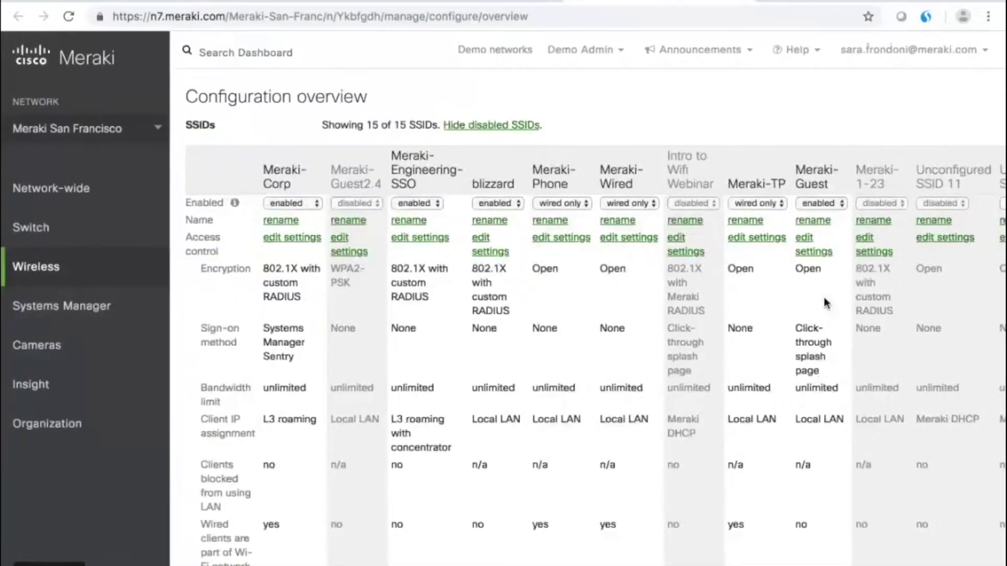
{"action": "scroll", "coordinate": [824, 300], "scroll_direction": "right", "scroll_amount": 3}
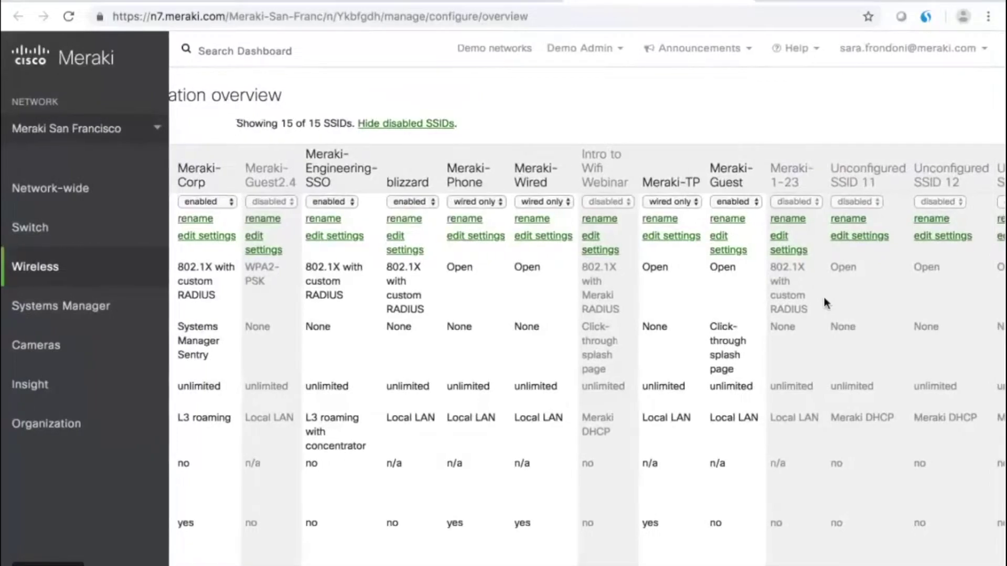
{"action": "left_click", "coordinate": [275, 202]}
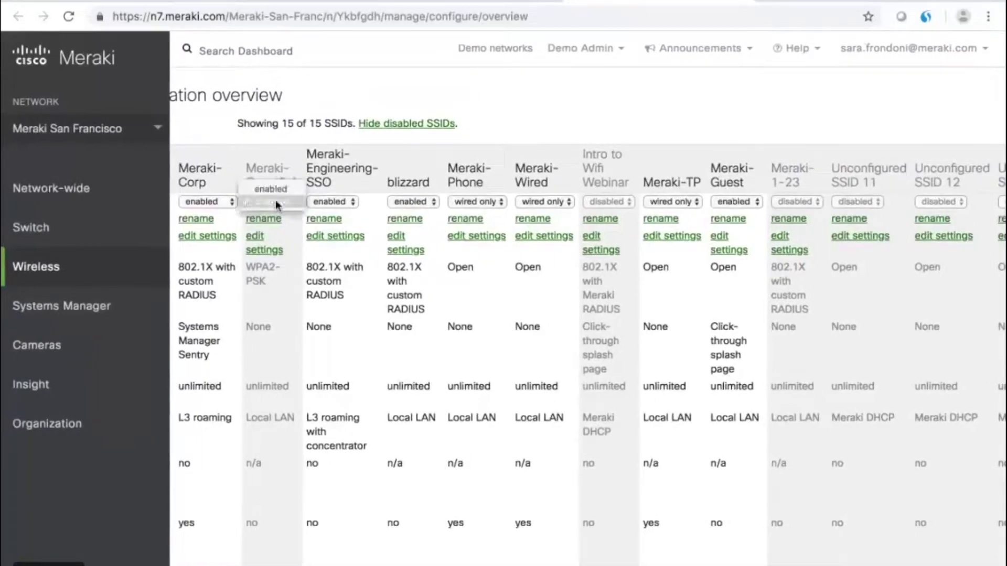
{"action": "left_click", "coordinate": [273, 190]}
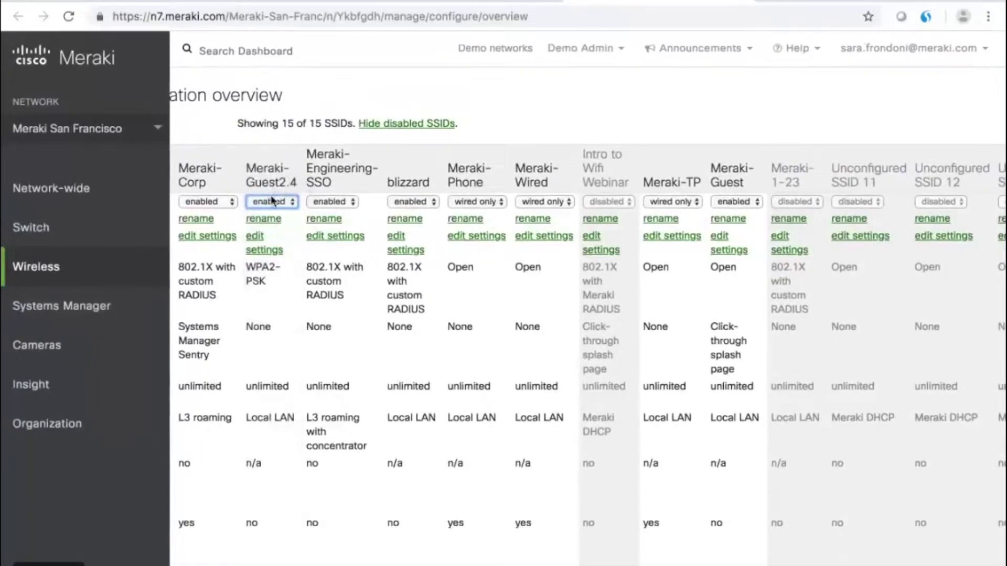
Open the access control settings of the Meraki-Guest2.4 SSID, leaving the overview without saving its changes.
{"action": "scroll", "coordinate": [277, 227], "scroll_direction": "left", "scroll_amount": 3}
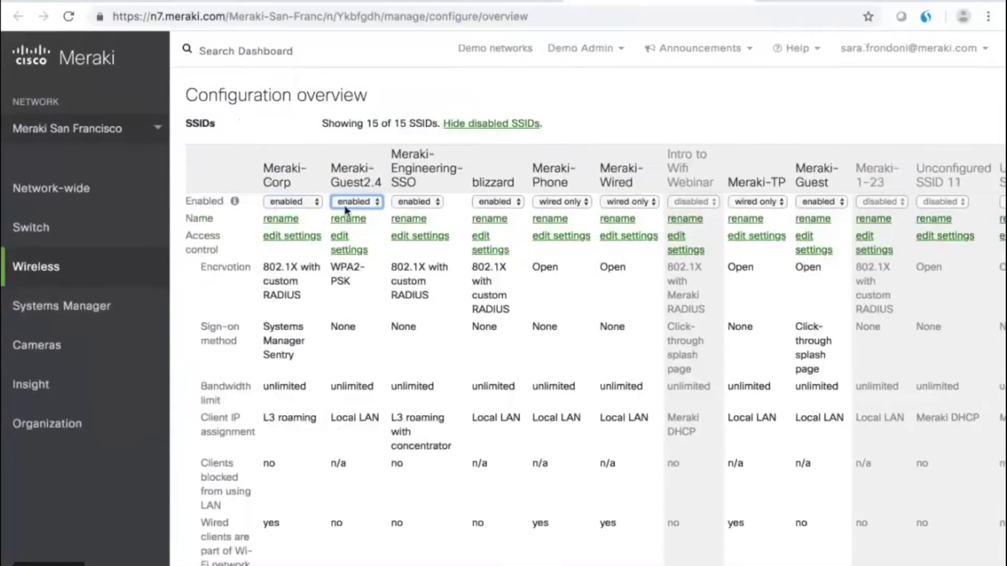
{"action": "left_click", "coordinate": [339, 241]}
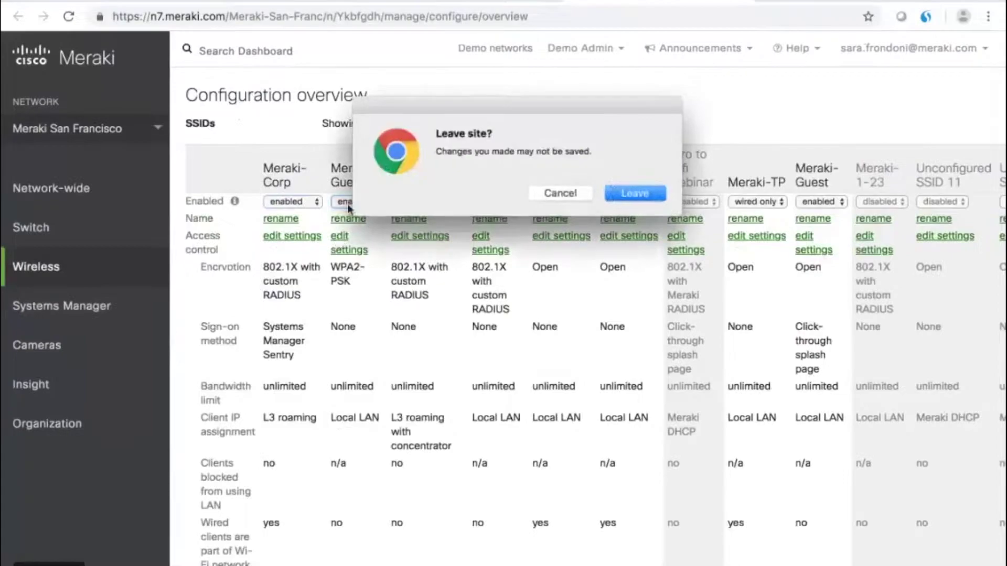
{"action": "left_click", "coordinate": [637, 192]}
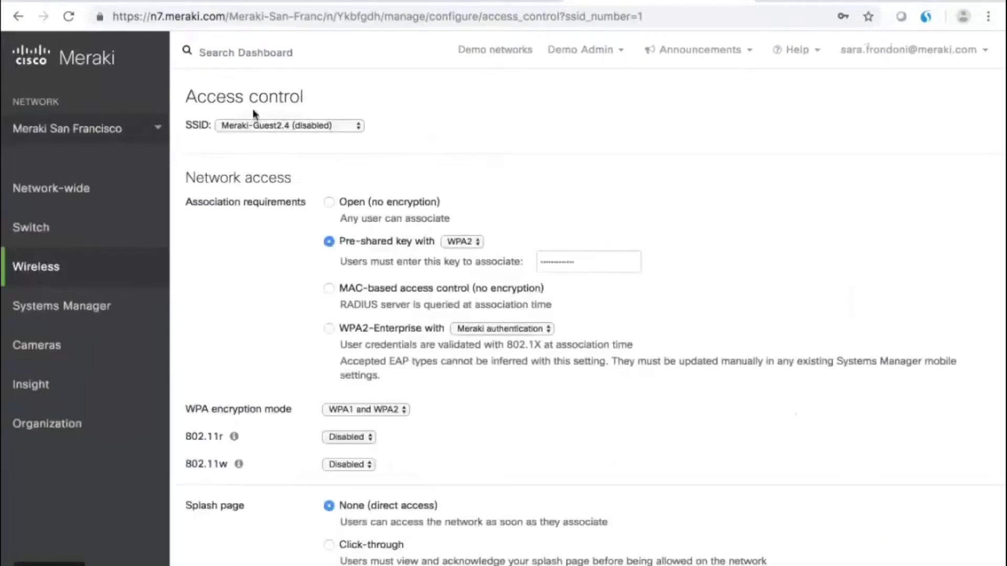
View the access control settings of Meraki-Corp and Meraki-Wired, and return to the Meraki-Guest2.4 SSID.
{"action": "mouse_move", "coordinate": [93, 265]}
{"action": "left_click", "coordinate": [312, 129]}
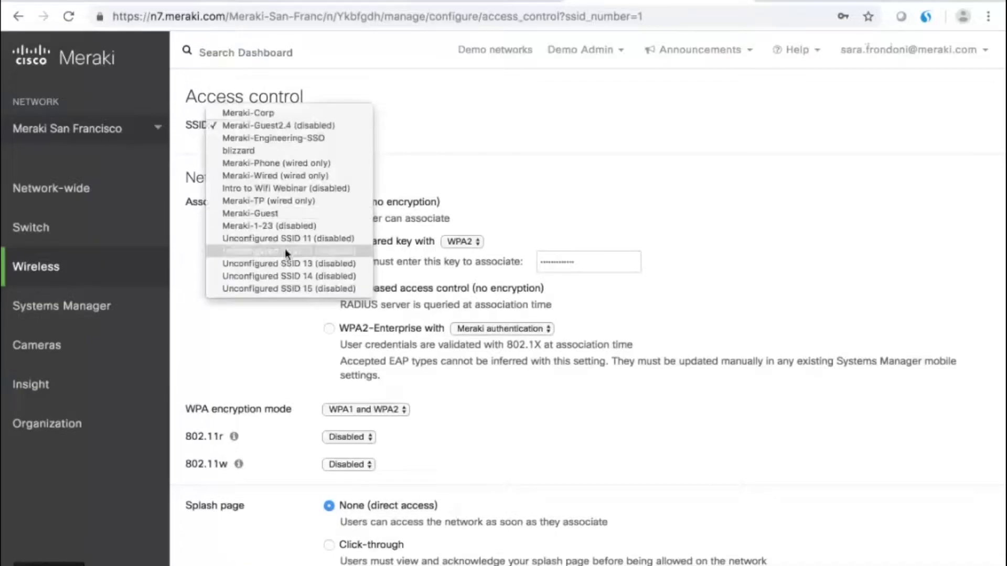
{"action": "left_click", "coordinate": [308, 112]}
{"action": "left_click", "coordinate": [307, 123]}
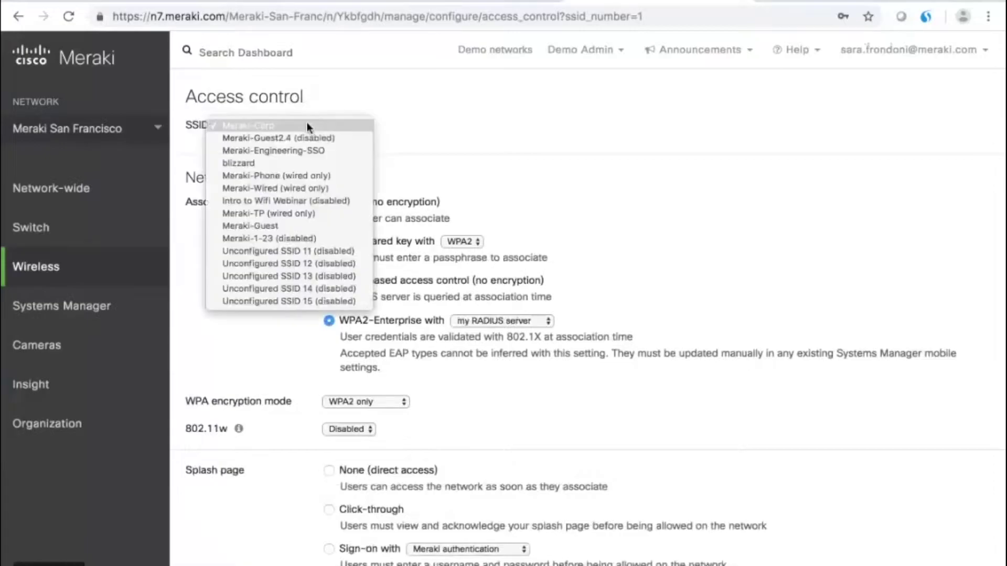
{"action": "key", "text": "Escape"}
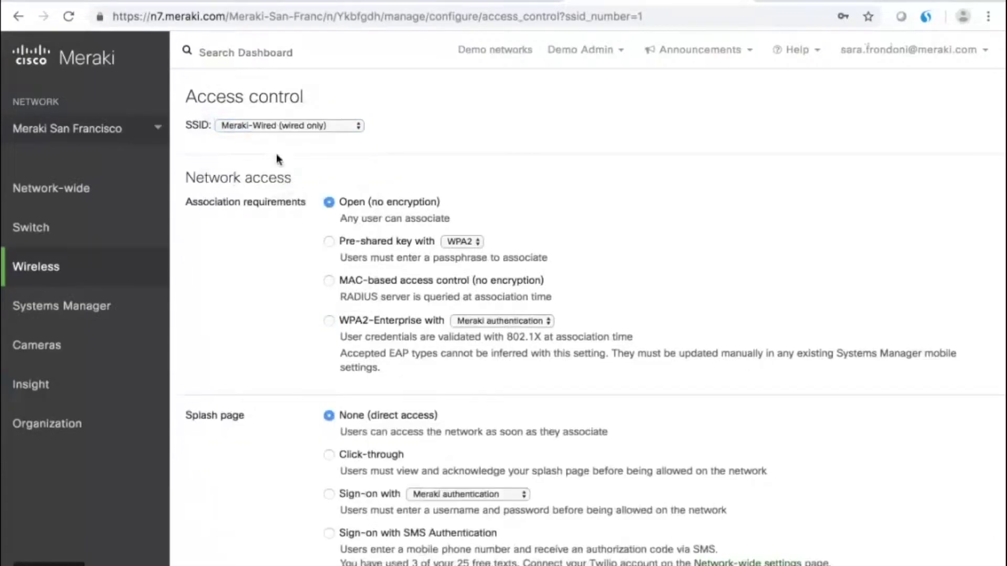
{"action": "left_click", "coordinate": [296, 129]}
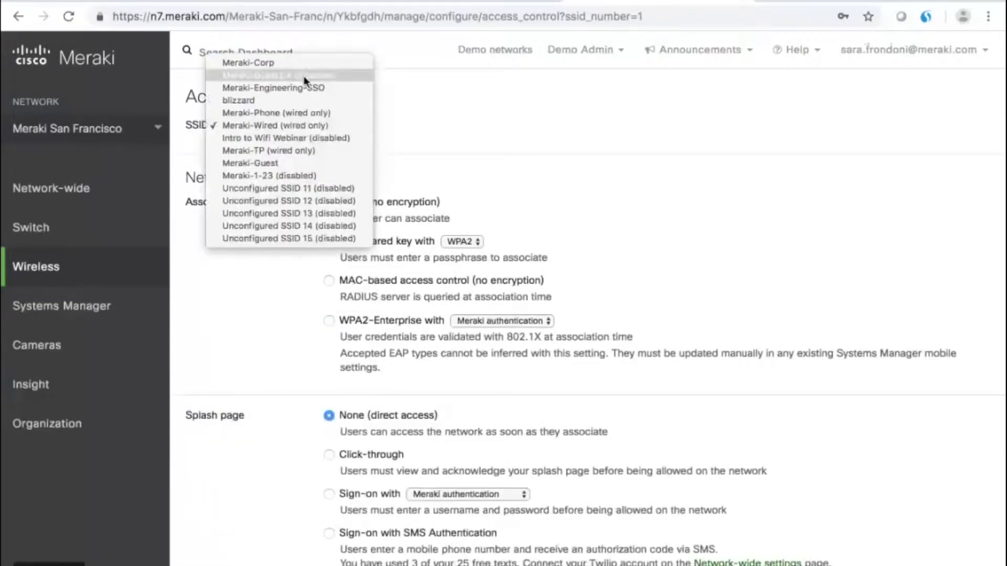
{"action": "left_click", "coordinate": [273, 74]}
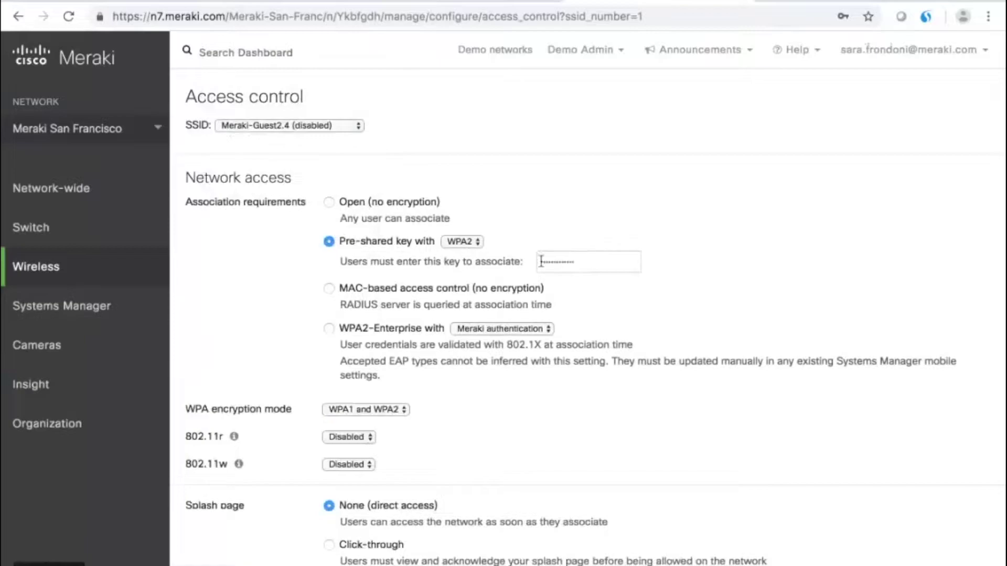
Try the Click-through splash page option for Meraki-Guest2.4 and set it back to None (direct access).
{"action": "scroll", "coordinate": [393, 365], "scroll_direction": "down", "scroll_amount": 3}
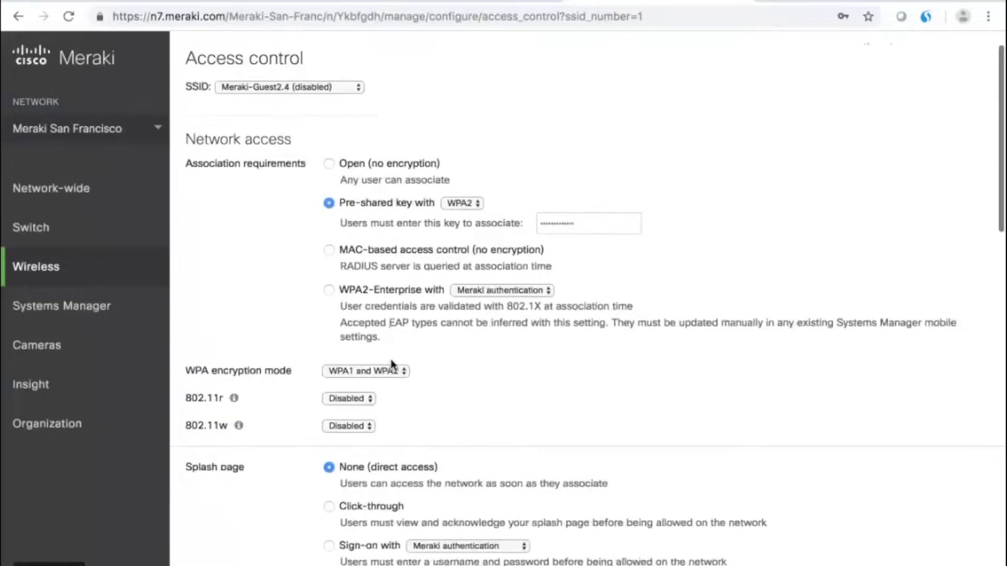
{"action": "scroll", "coordinate": [393, 365], "scroll_direction": "down", "scroll_amount": 3}
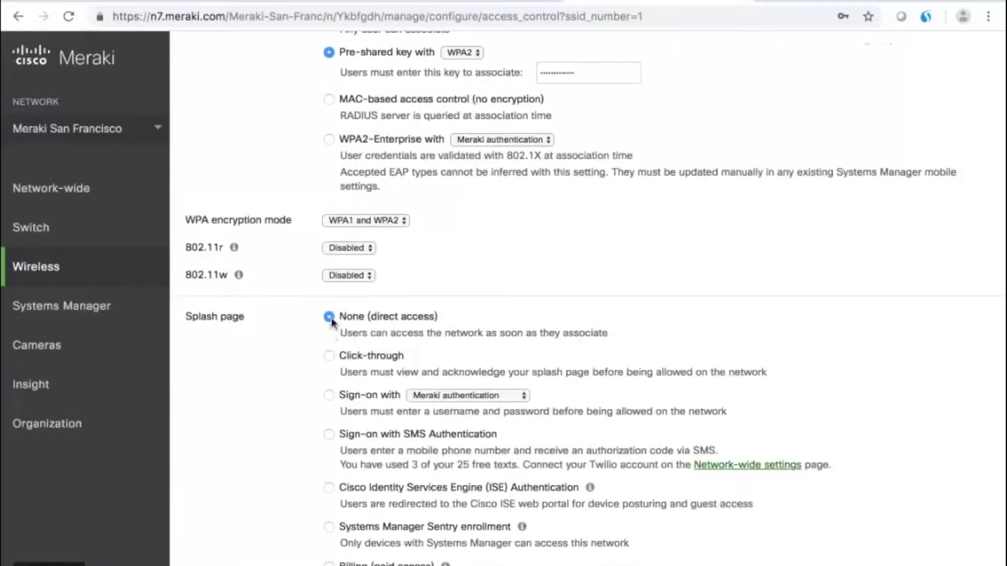
{"action": "scroll", "coordinate": [341, 357], "scroll_direction": "down", "scroll_amount": 2}
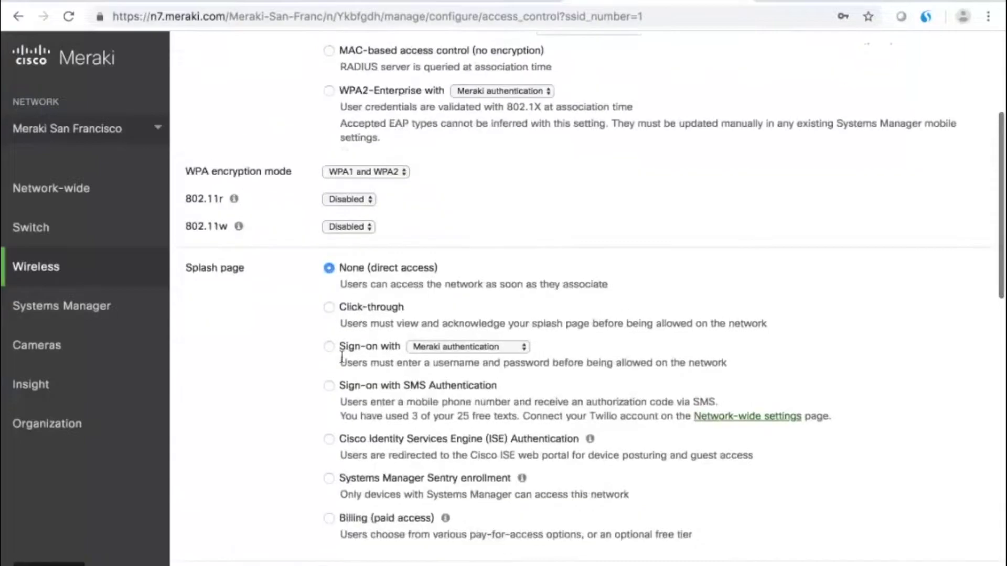
{"action": "left_click", "coordinate": [329, 309]}
{"action": "left_click", "coordinate": [329, 269]}
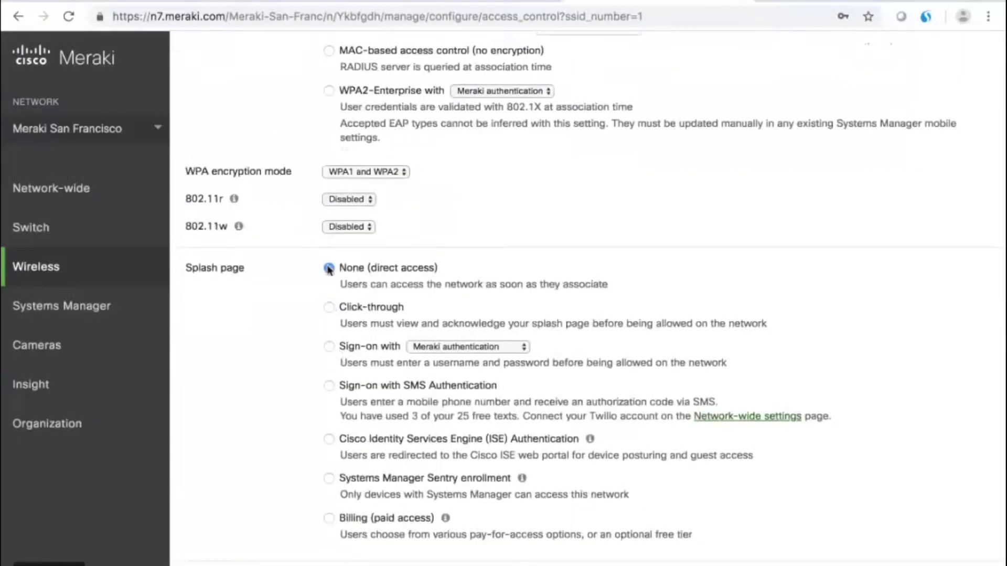
Choose the Sign-on with splash page option, view its authentication choices, and return the splash page to None (direct access).
{"action": "scroll", "coordinate": [328, 371], "scroll_direction": "down", "scroll_amount": 3}
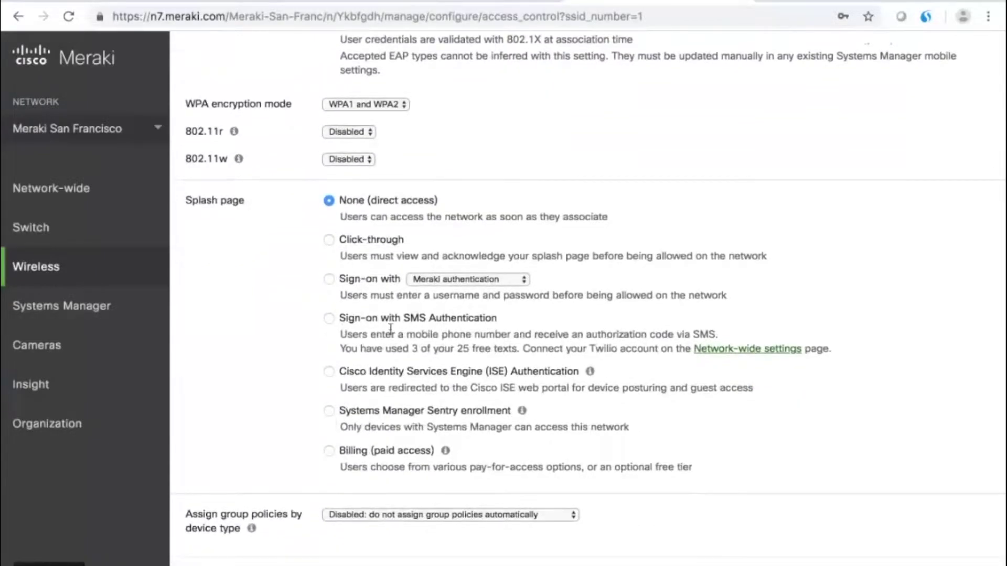
{"action": "left_click", "coordinate": [328, 279]}
{"action": "left_click", "coordinate": [451, 247]}
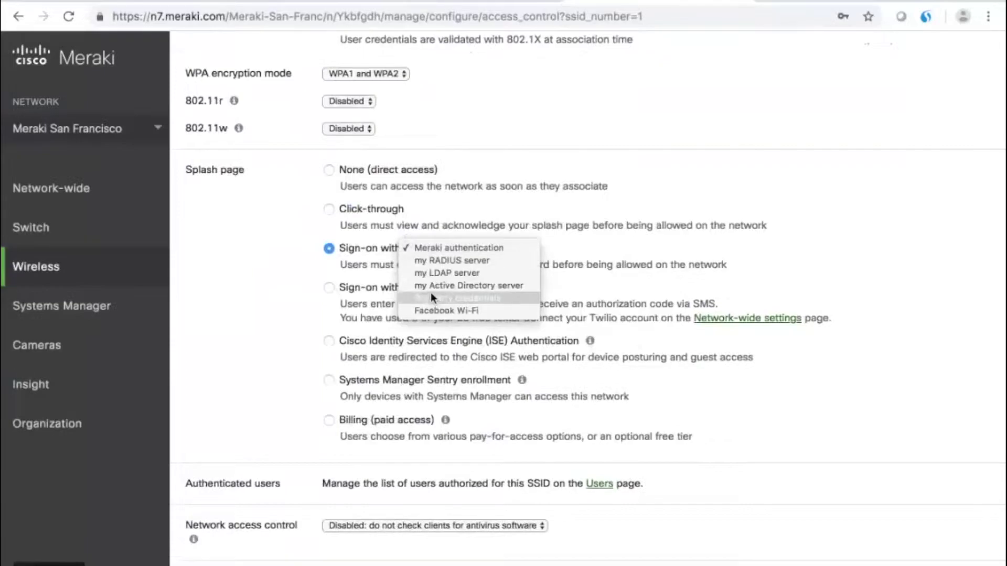
{"action": "left_click", "coordinate": [331, 169]}
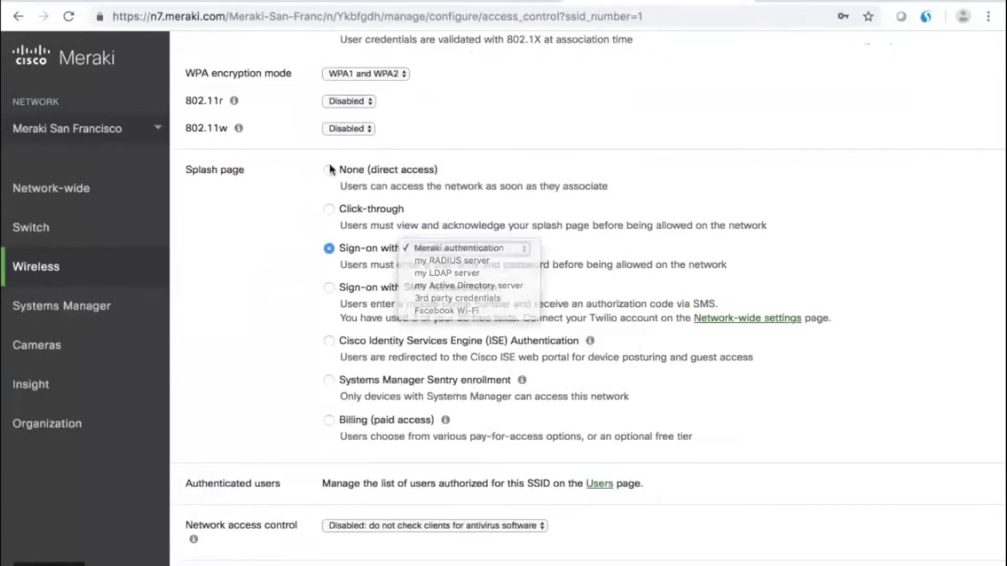
{"action": "left_click", "coordinate": [329, 169]}
Look through the client IP assignment, VLAN tagging, content filtering, Bonjour forwarding and wireless band options of Meraki-Guest2.4.
{"action": "scroll", "coordinate": [410, 245], "scroll_direction": "down", "scroll_amount": 3}
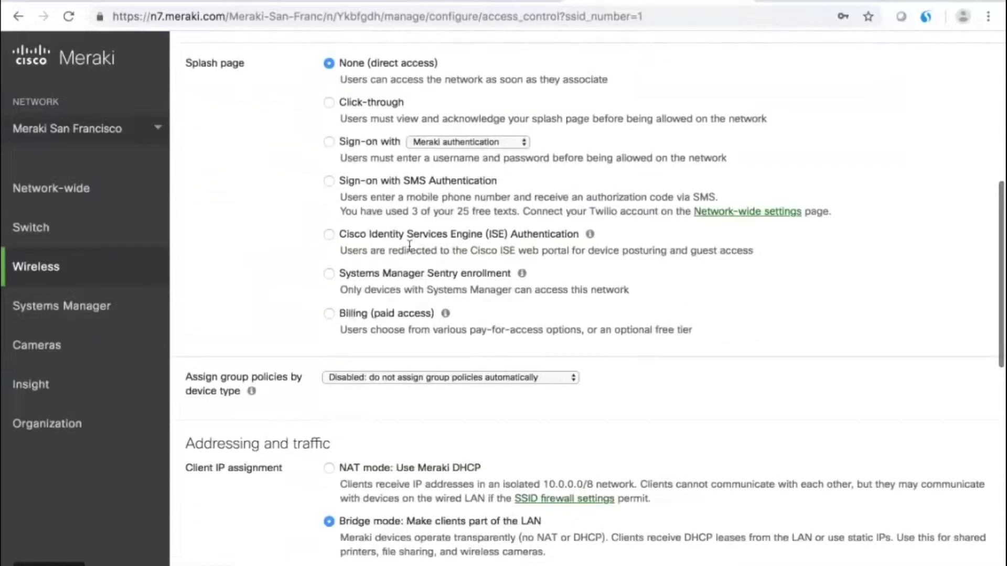
{"action": "scroll", "coordinate": [409, 244], "scroll_direction": "down", "scroll_amount": 6}
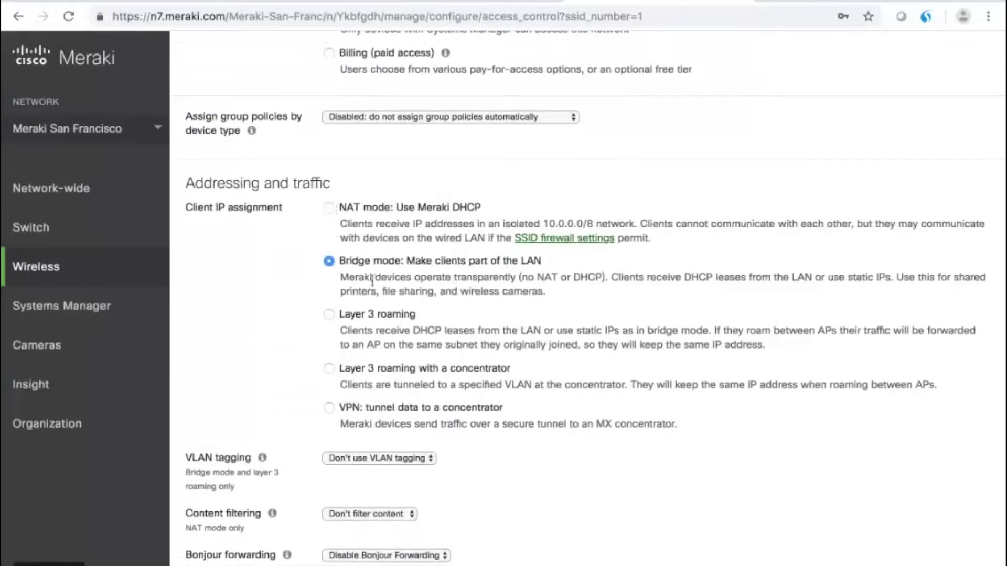
{"action": "scroll", "coordinate": [373, 288], "scroll_direction": "down", "scroll_amount": 5}
{"action": "scroll", "coordinate": [372, 292], "scroll_direction": "down", "scroll_amount": 6}
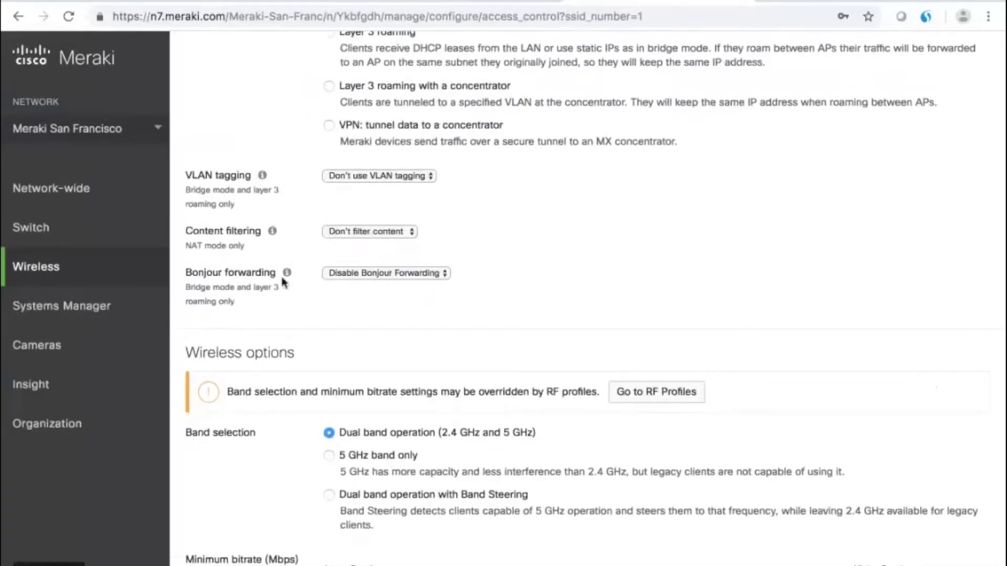
{"action": "scroll", "coordinate": [285, 281], "scroll_direction": "down", "scroll_amount": 6}
{"action": "scroll", "coordinate": [283, 283], "scroll_direction": "up", "scroll_amount": 15}
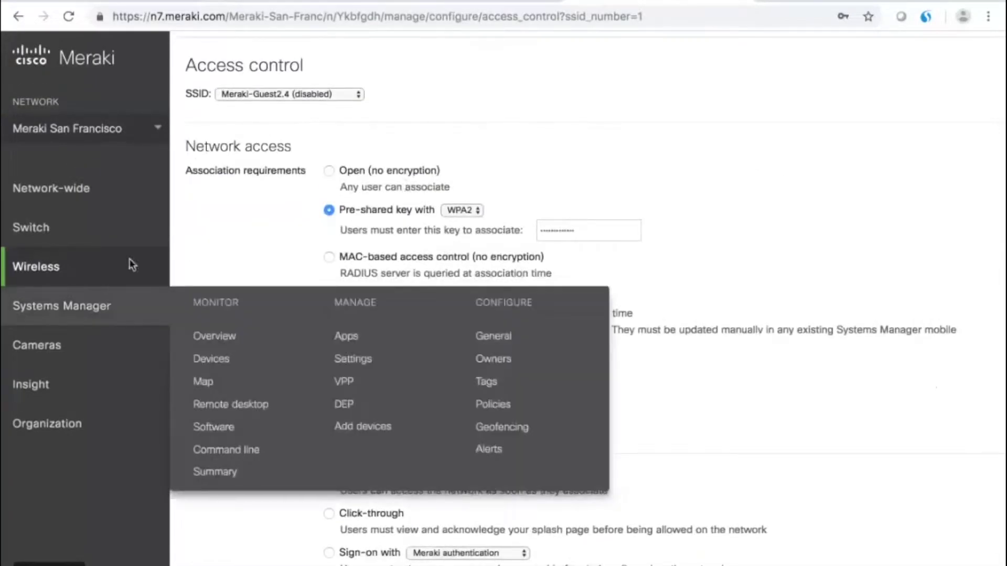
Open the wireless Firewall & traffic shaping settings and select the Meraki-Guest2.4 SSID.
{"action": "mouse_move", "coordinate": [121, 254]}
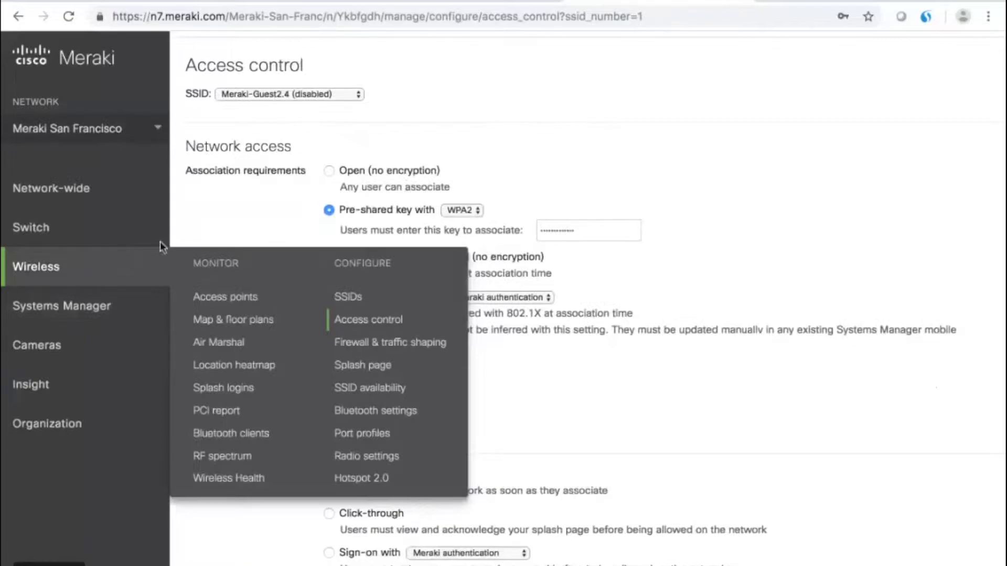
{"action": "left_click", "coordinate": [383, 343]}
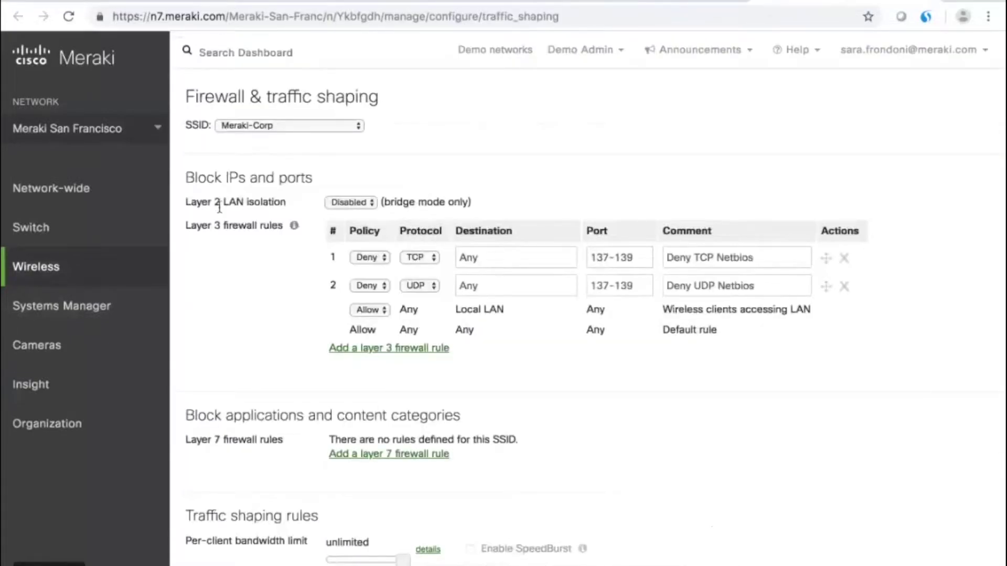
{"action": "left_click", "coordinate": [291, 125]}
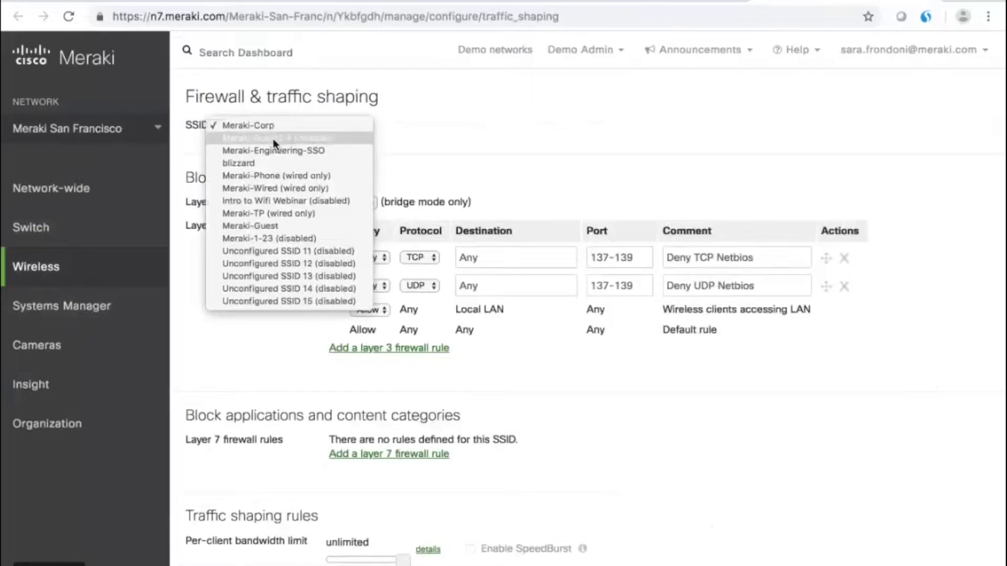
{"action": "left_click", "coordinate": [273, 139]}
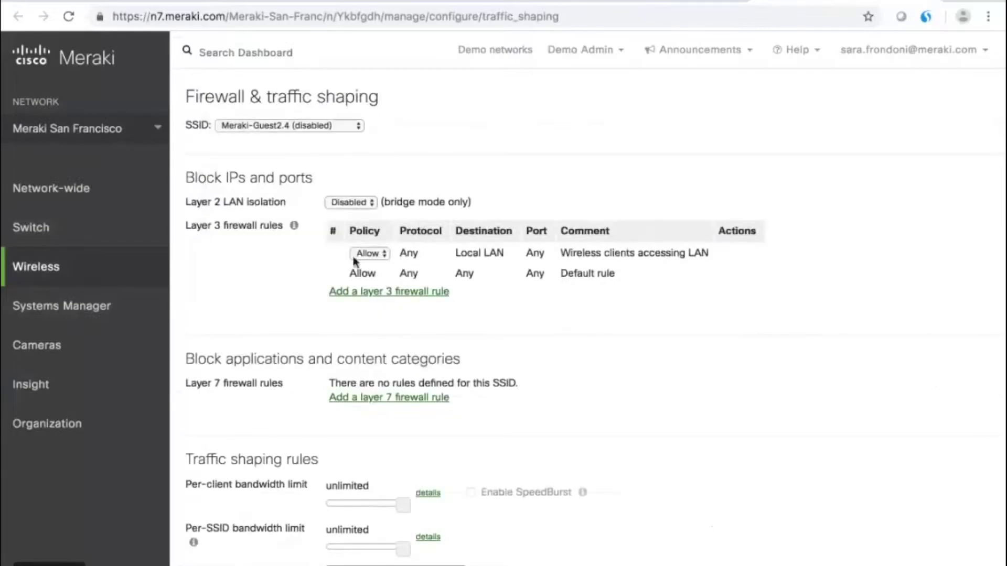
Add a blank layer 3 firewall rule for Meraki-Guest2.4 and look over the firewall and traffic shaping sections.
{"action": "left_click", "coordinate": [387, 295]}
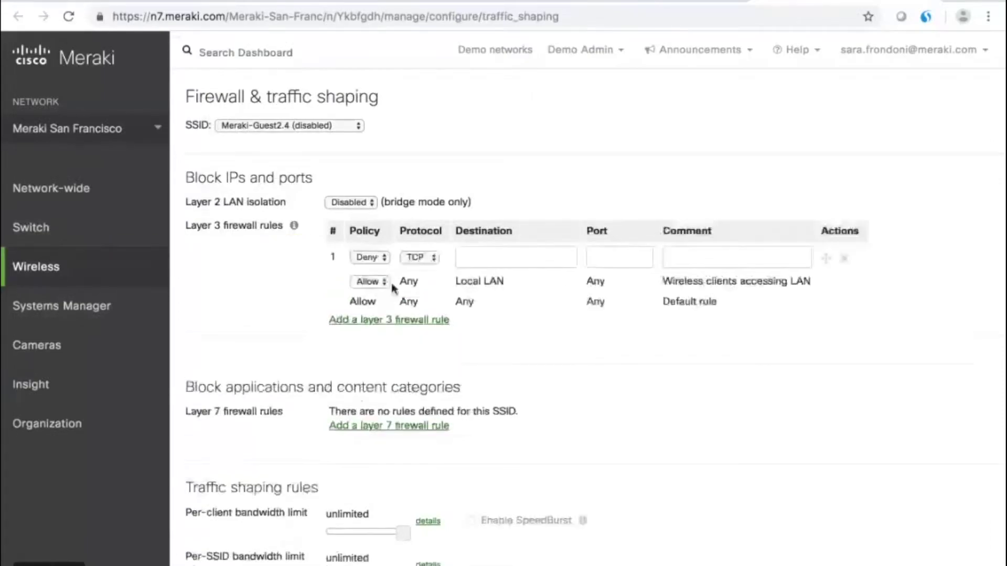
{"action": "scroll", "coordinate": [445, 327], "scroll_direction": "down", "scroll_amount": 3}
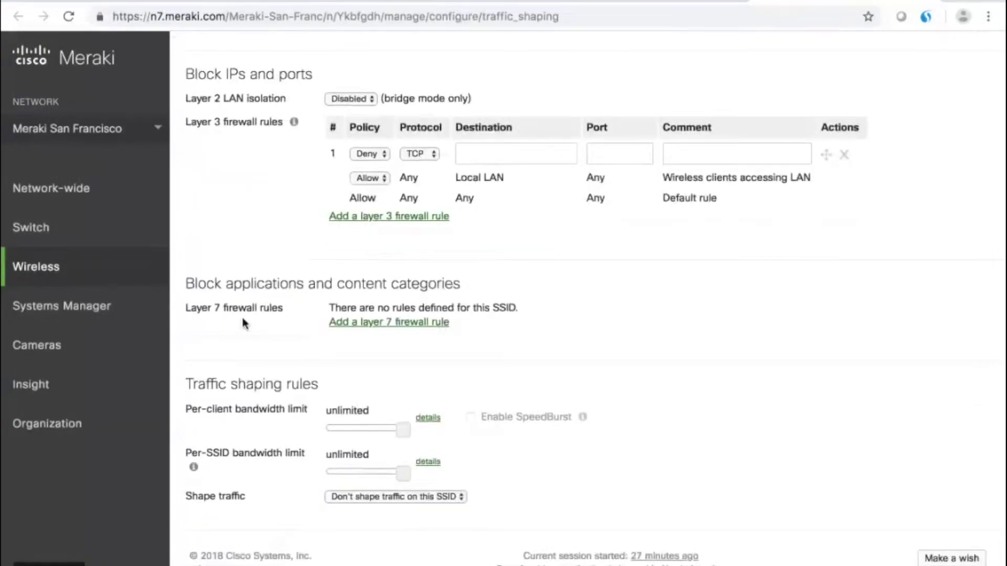
{"action": "scroll", "coordinate": [242, 323], "scroll_direction": "up", "scroll_amount": 3}
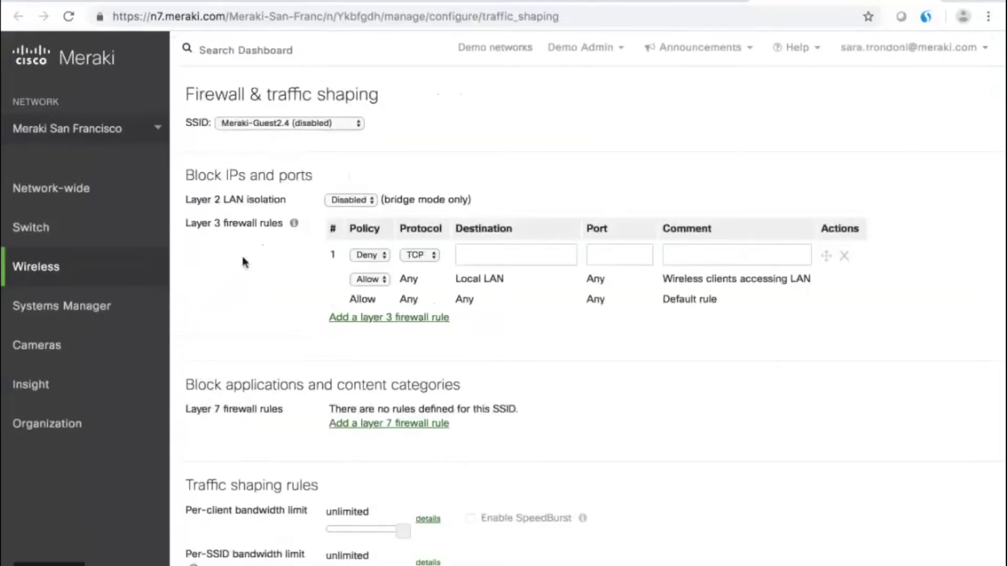
Add a layer 7 firewall rule for Meraki-Guest2.4 that denies all Peer-to-peer (P2P) applications.
{"action": "scroll", "coordinate": [241, 254], "scroll_direction": "down", "scroll_amount": 3}
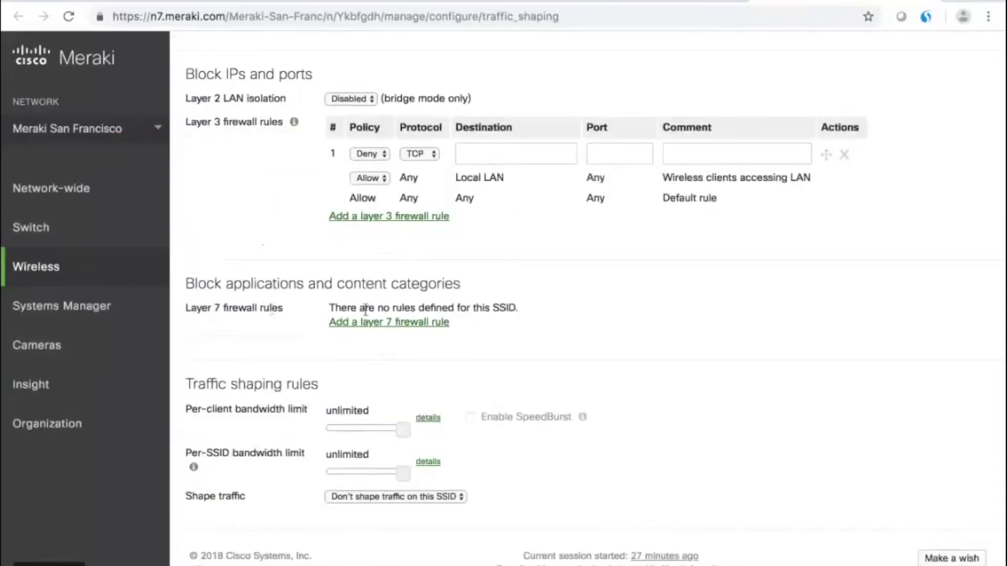
{"action": "left_click", "coordinate": [364, 322]}
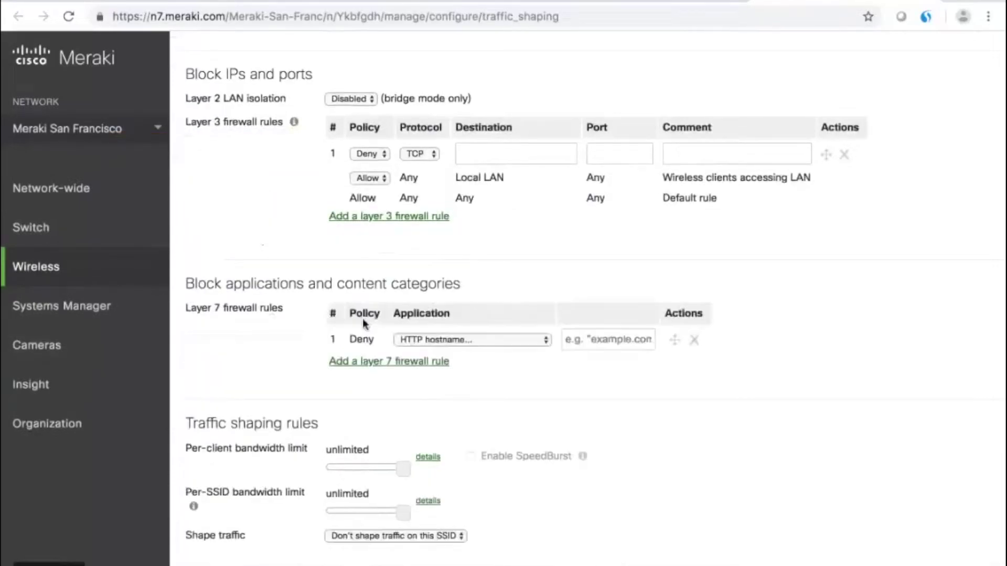
{"action": "left_click", "coordinate": [467, 339]}
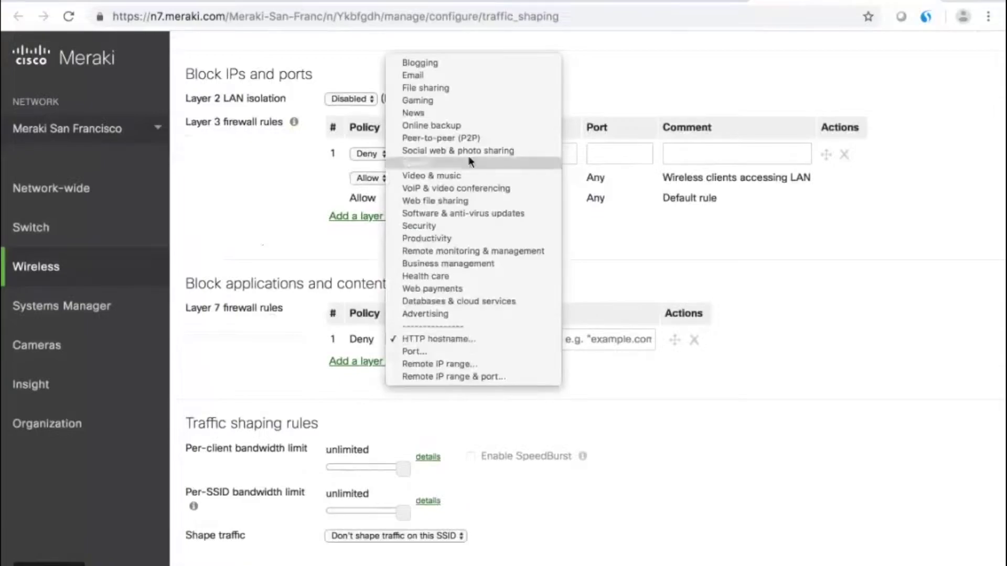
{"action": "left_click", "coordinate": [628, 367]}
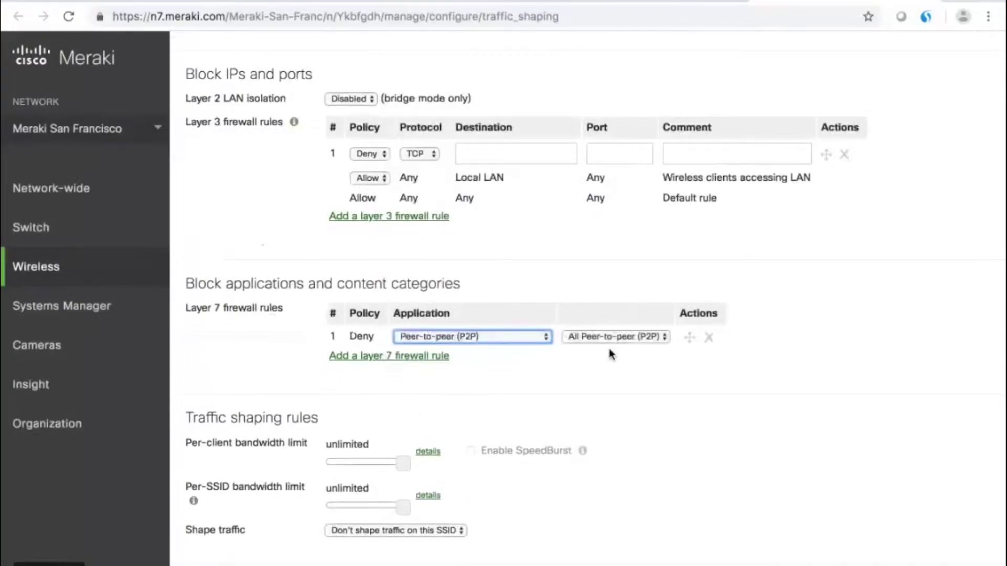
{"action": "left_click", "coordinate": [602, 335]}
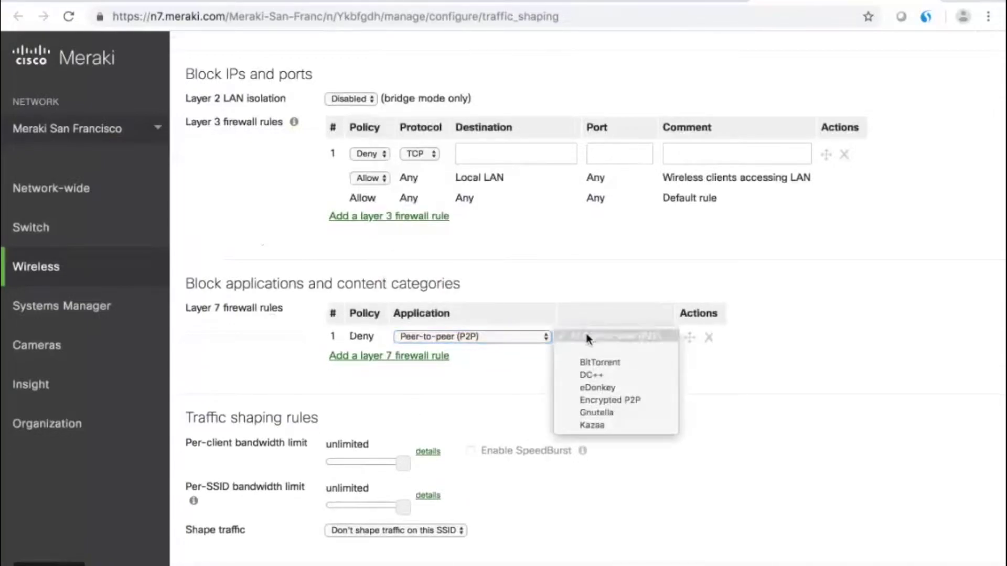
{"action": "left_click", "coordinate": [591, 338]}
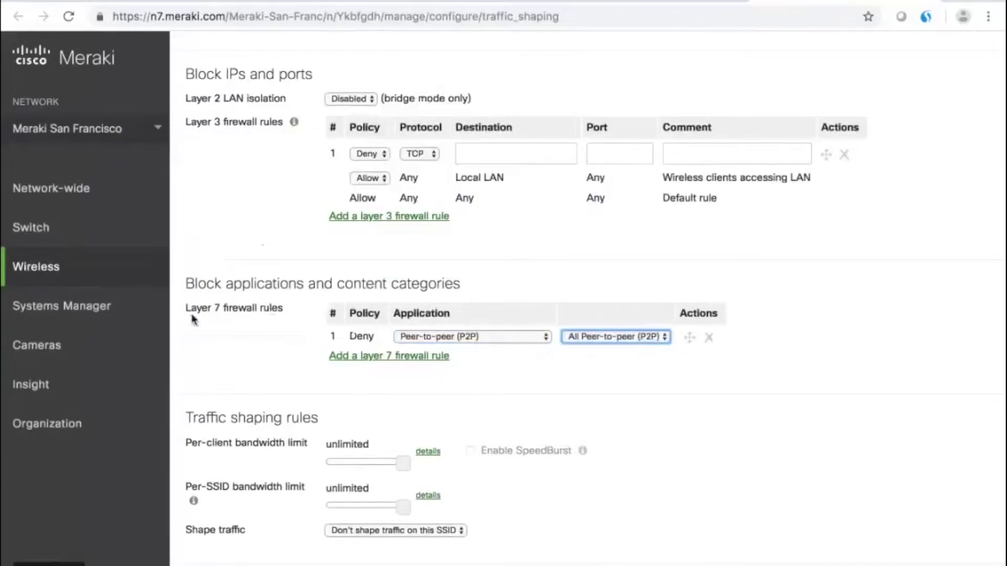
{"action": "scroll", "coordinate": [240, 310], "scroll_direction": "up", "scroll_amount": 2}
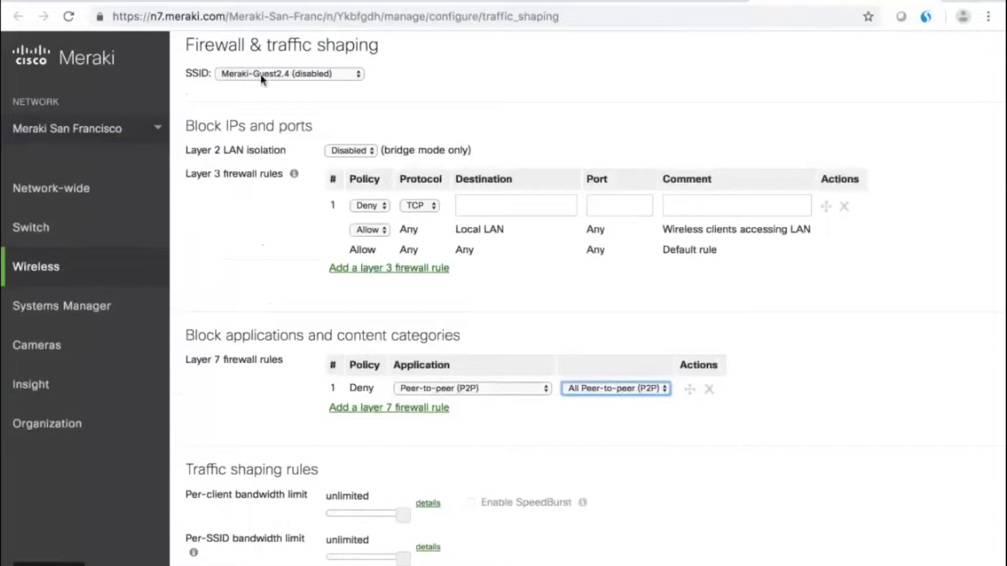
Turn on traffic shaping for this SSID and create a new traffic shaping rule.
{"action": "scroll", "coordinate": [245, 253], "scroll_direction": "down", "scroll_amount": 3}
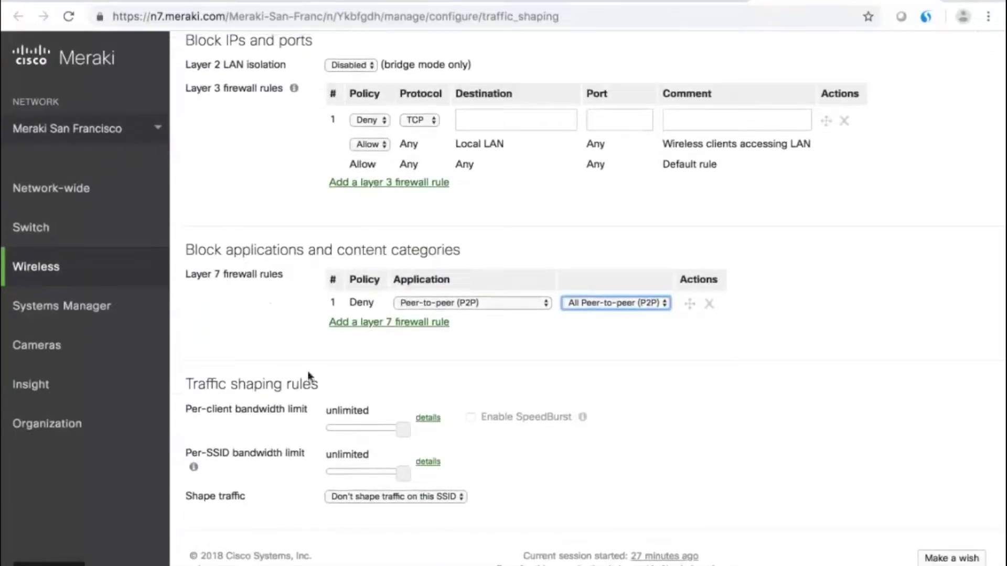
{"action": "left_click", "coordinate": [347, 496]}
{"action": "left_click", "coordinate": [347, 482]}
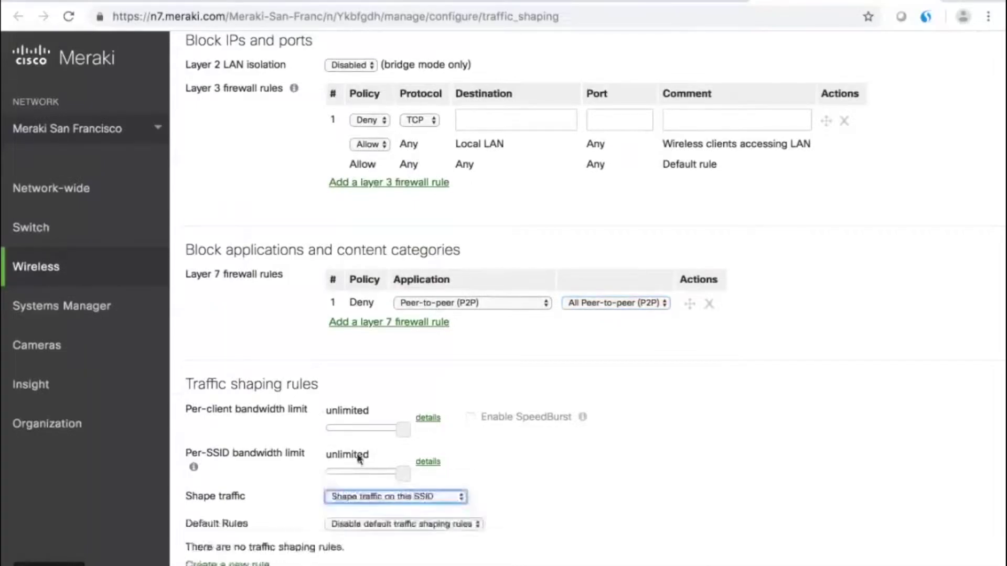
{"action": "scroll", "coordinate": [359, 458], "scroll_direction": "down", "scroll_amount": 3}
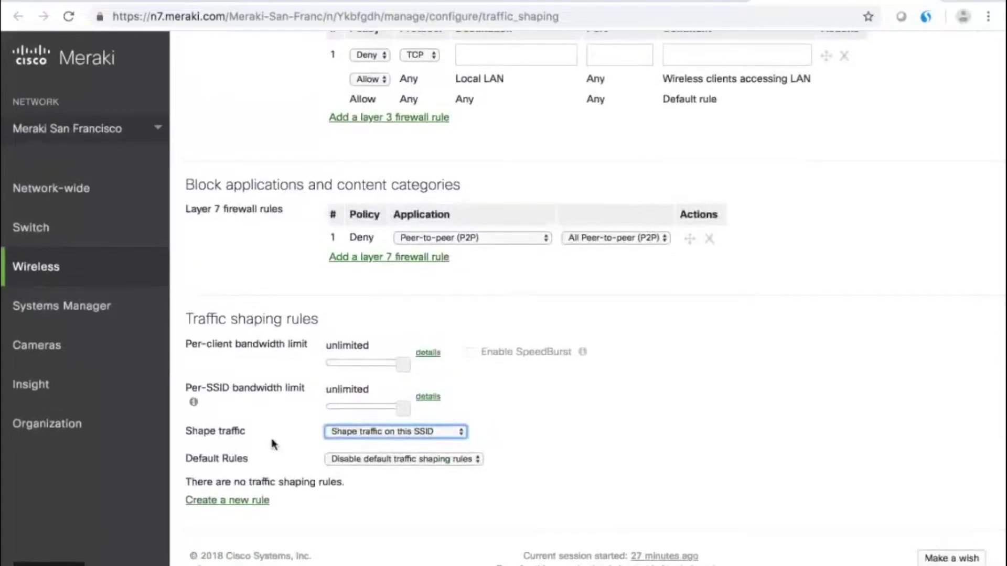
{"action": "left_click", "coordinate": [210, 503]}
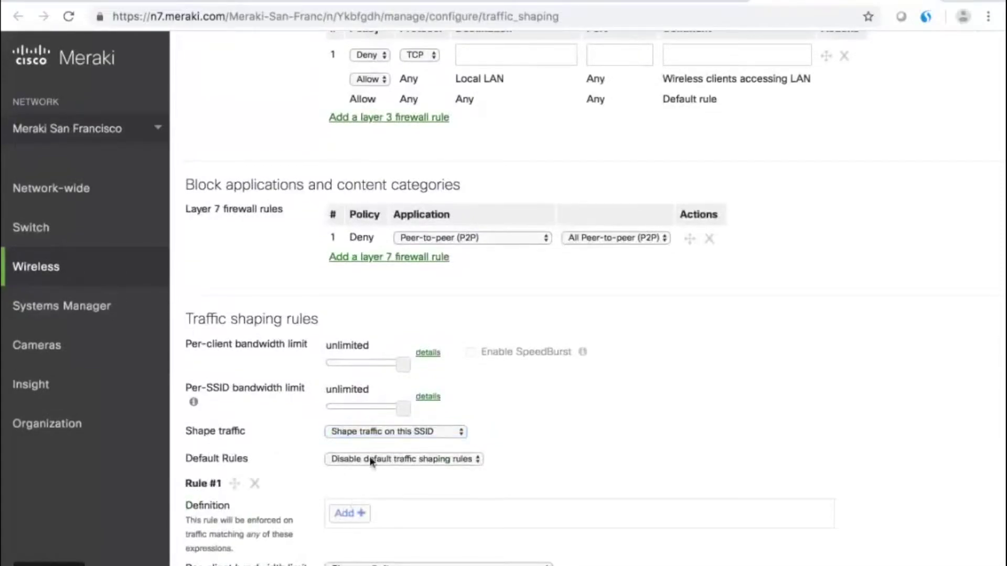
Look through the application categories for shaping rule #1 and add All VoIP & video conferencing to its definition.
{"action": "scroll", "coordinate": [369, 460], "scroll_direction": "down", "scroll_amount": 5}
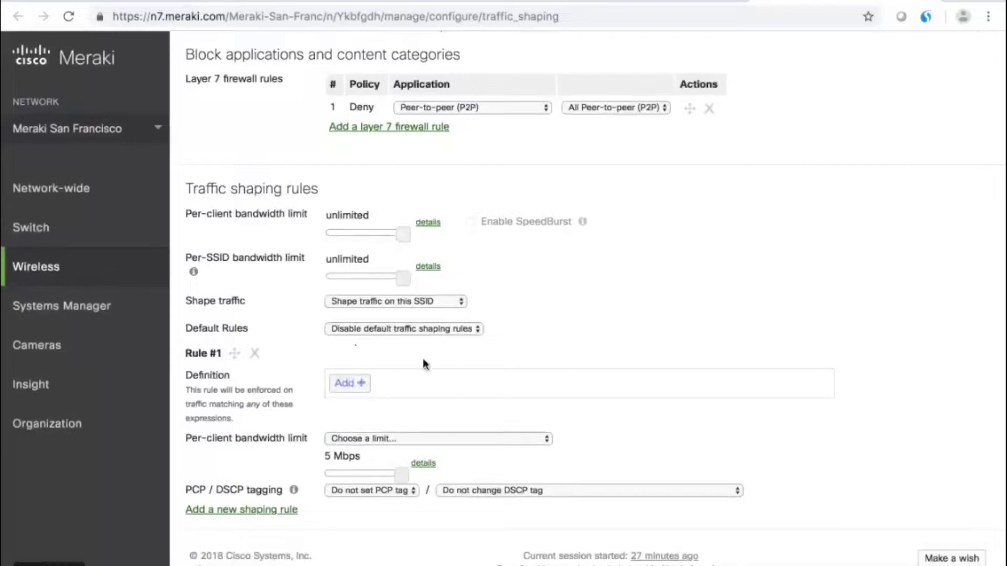
{"action": "left_click", "coordinate": [347, 384]}
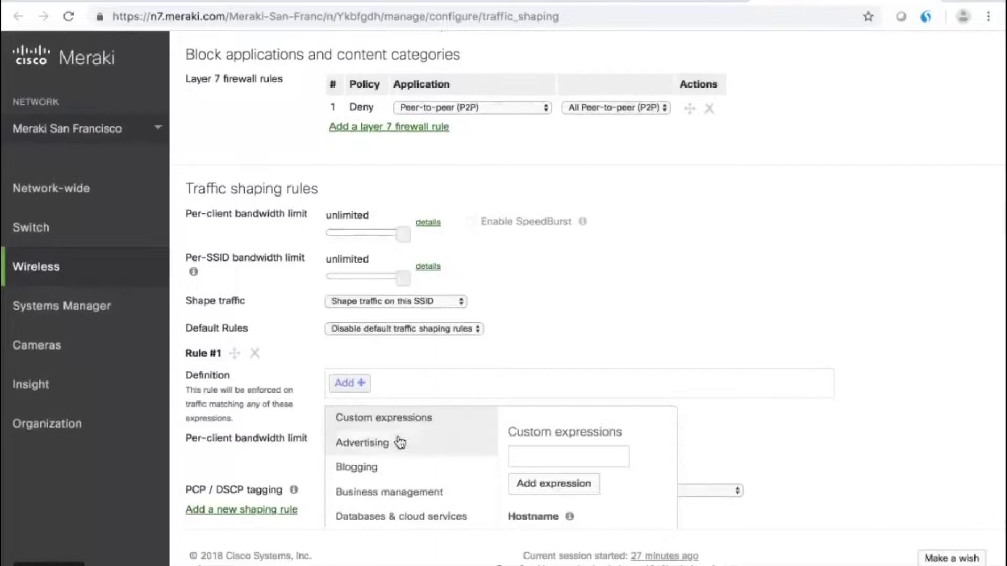
{"action": "scroll", "coordinate": [388, 440], "scroll_direction": "down", "scroll_amount": 3}
{"action": "mouse_move", "coordinate": [400, 443]}
{"action": "scroll", "coordinate": [400, 443], "scroll_direction": "down", "scroll_amount": 10}
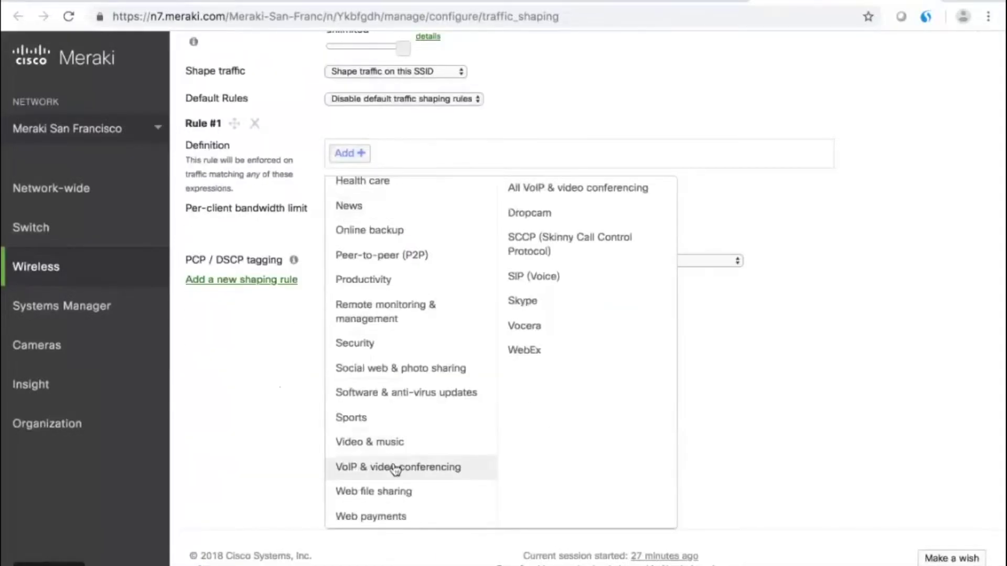
{"action": "mouse_move", "coordinate": [411, 367]}
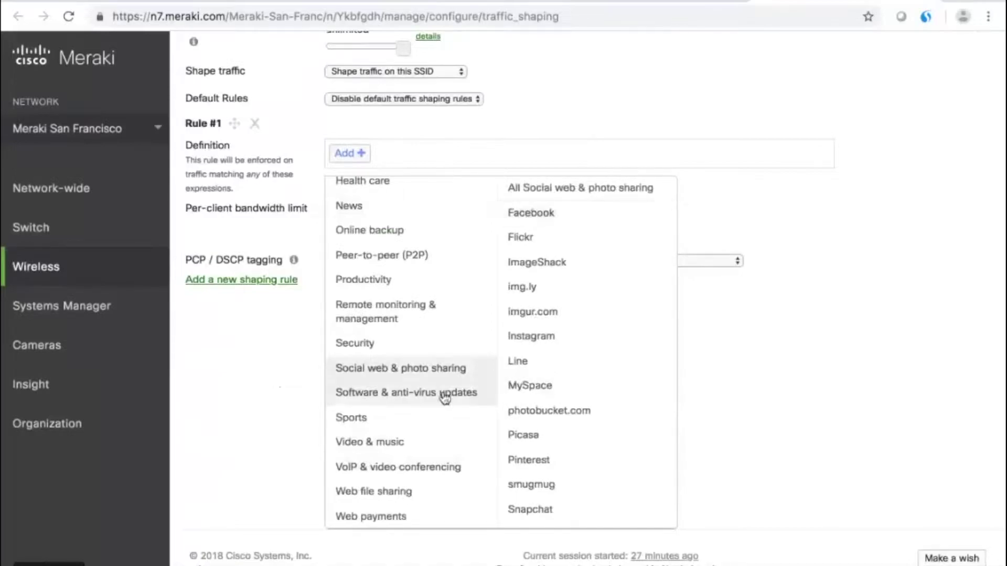
{"action": "mouse_move", "coordinate": [401, 468]}
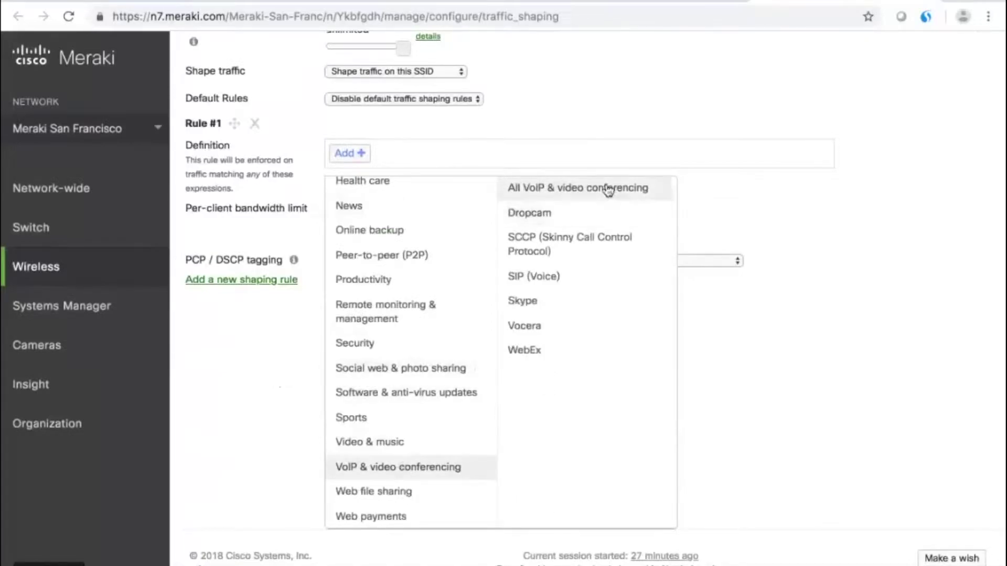
{"action": "left_click", "coordinate": [644, 188]}
{"action": "left_click", "coordinate": [735, 188]}
{"action": "scroll", "coordinate": [755, 194], "scroll_direction": "up", "scroll_amount": 5}
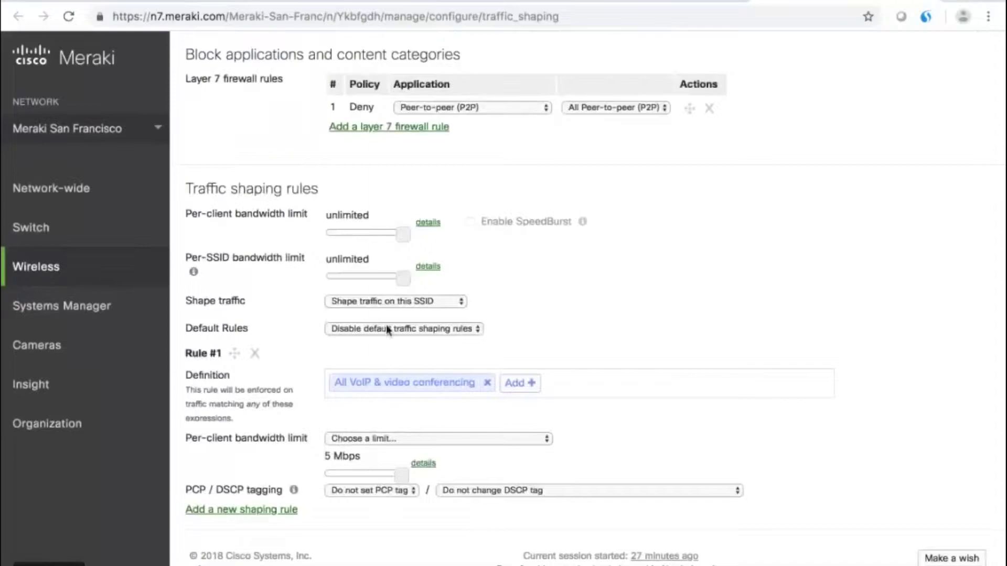
Set rule #1's per-client bandwidth limit to Ignore SSID per-client limit (unlimited) and review the firewall and shaping settings.
{"action": "left_click", "coordinate": [369, 438]}
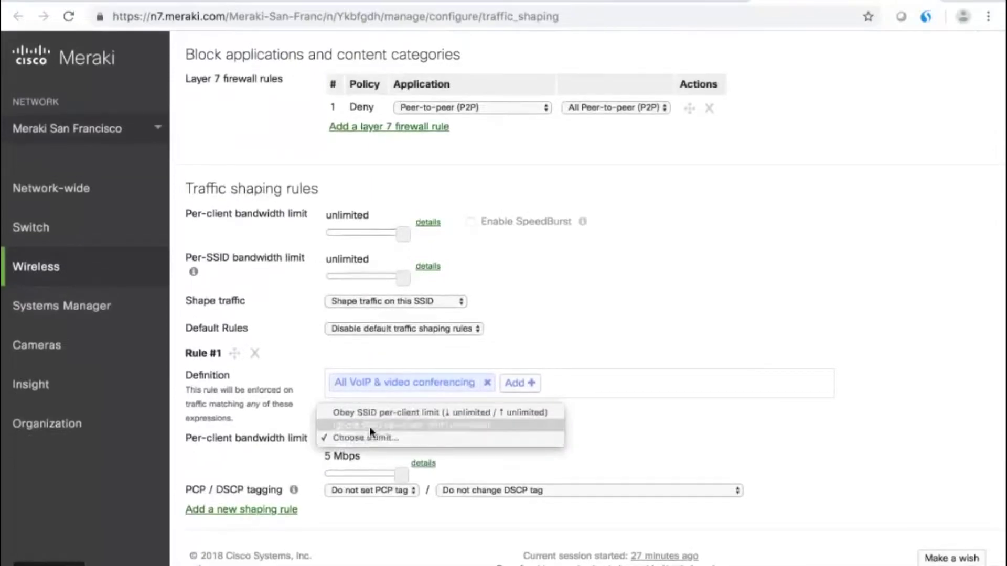
{"action": "left_click", "coordinate": [369, 426]}
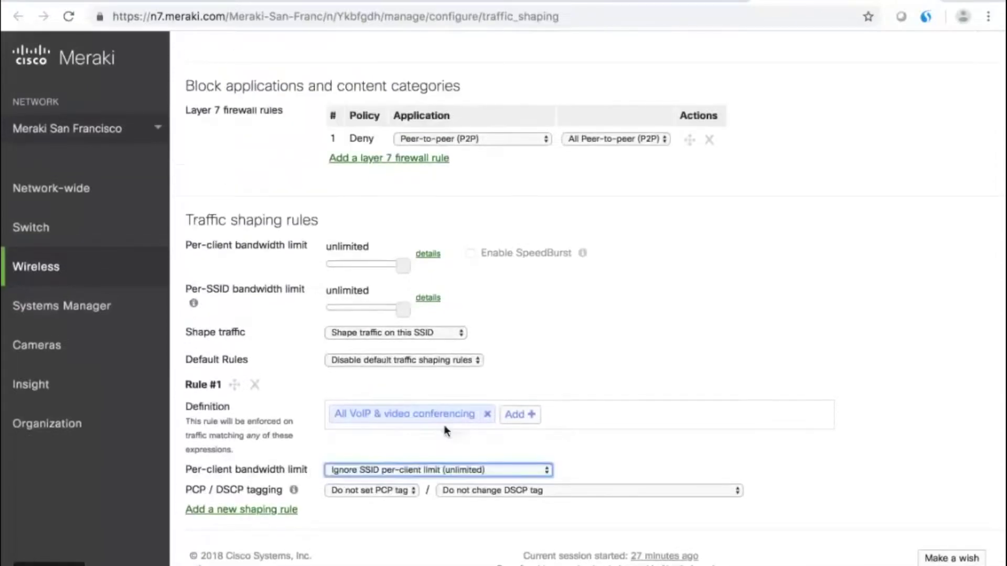
{"action": "scroll", "coordinate": [445, 431], "scroll_direction": "up", "scroll_amount": 1}
{"action": "left_click", "coordinate": [250, 509]}
{"action": "scroll", "coordinate": [342, 344], "scroll_direction": "up", "scroll_amount": 3}
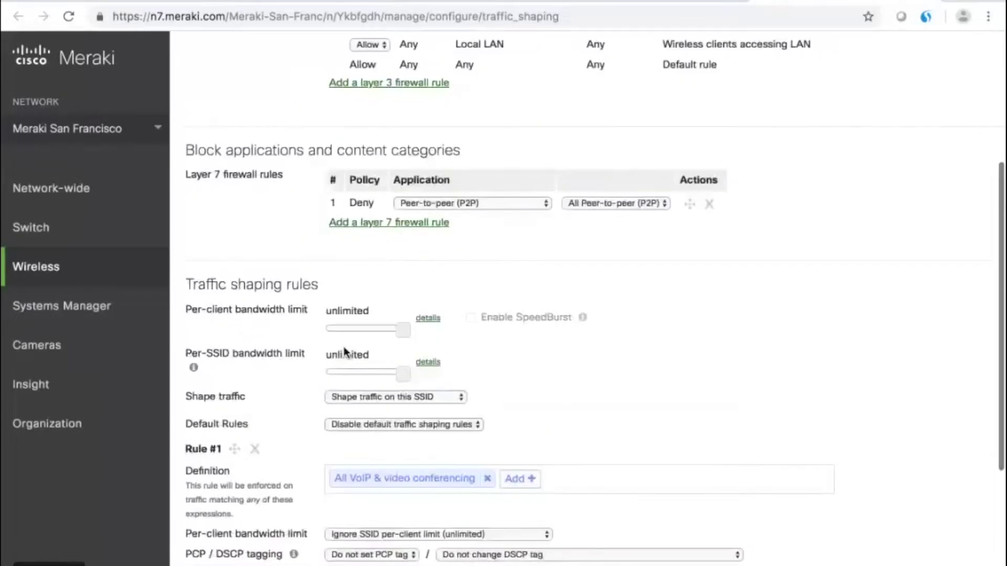
{"action": "scroll", "coordinate": [345, 353], "scroll_direction": "up", "scroll_amount": 3}
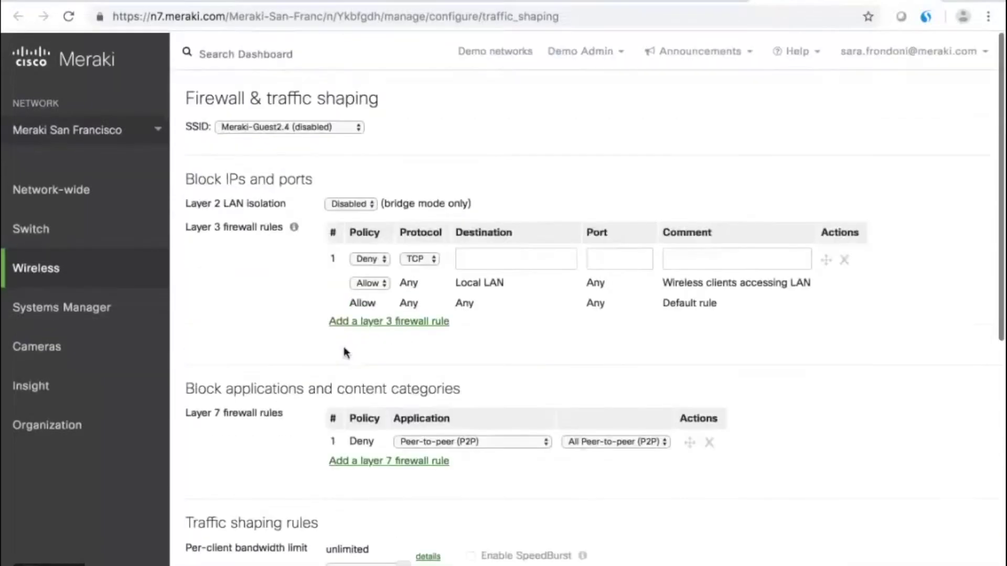